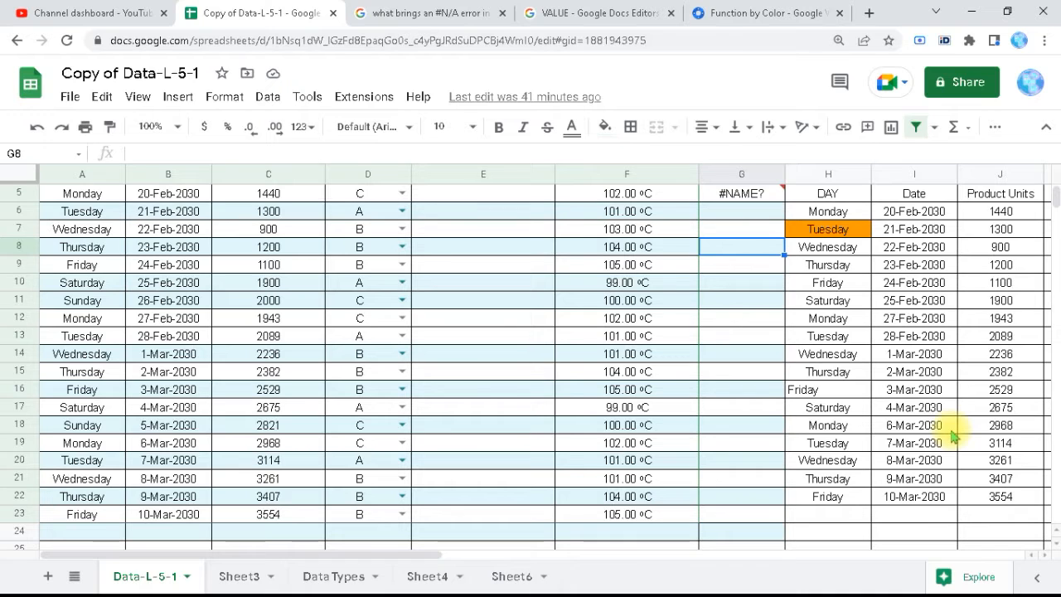
- Clear the contents of cell G5
{"action": "left_click", "coordinate": [751, 199]}
{"action": "key", "text": "Delete"}
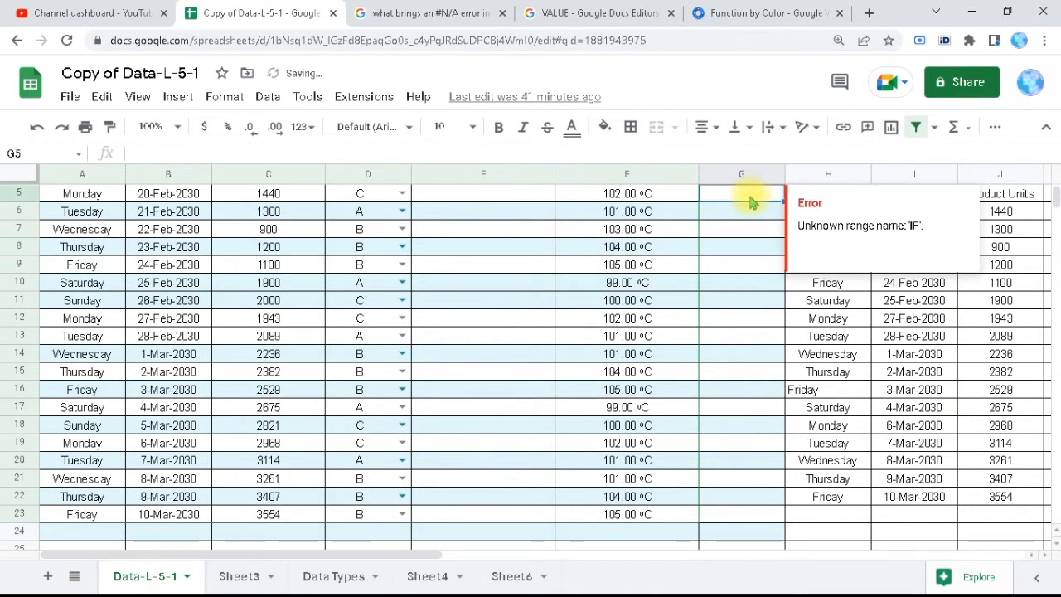
- Start an IF formula in cell G5 and show the function's argument help
{"action": "key", "text": "Up"}
{"action": "key", "text": "Up"}
{"action": "key", "text": "Up"}
{"action": "key", "text": "Up"}
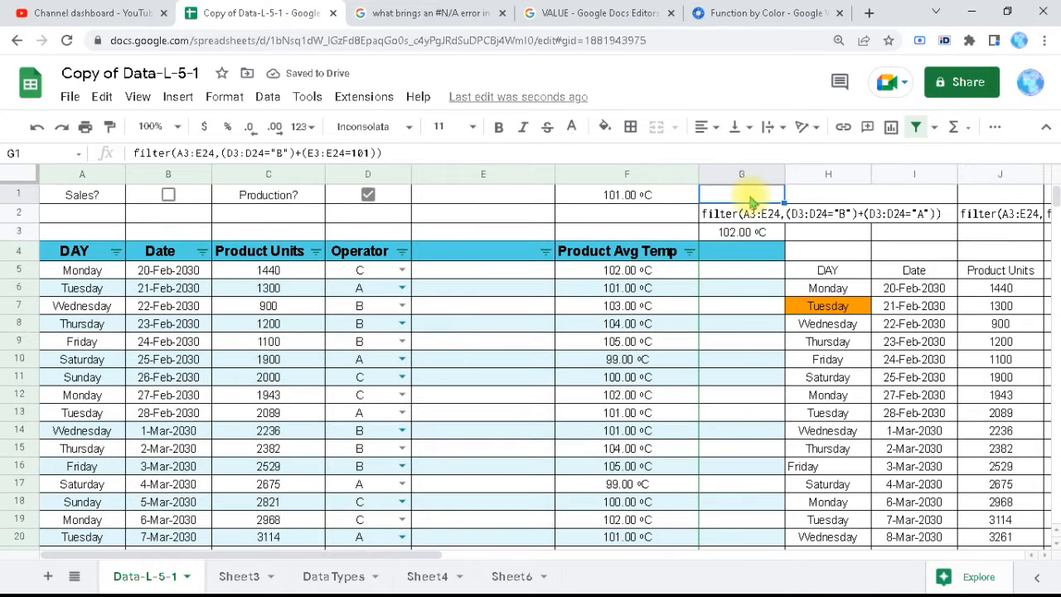
{"action": "key", "text": "Down"}
{"action": "key", "text": "Down"}
{"action": "key", "text": "Down"}
{"action": "key", "text": "Down"}
{"action": "key", "text": "Down"}
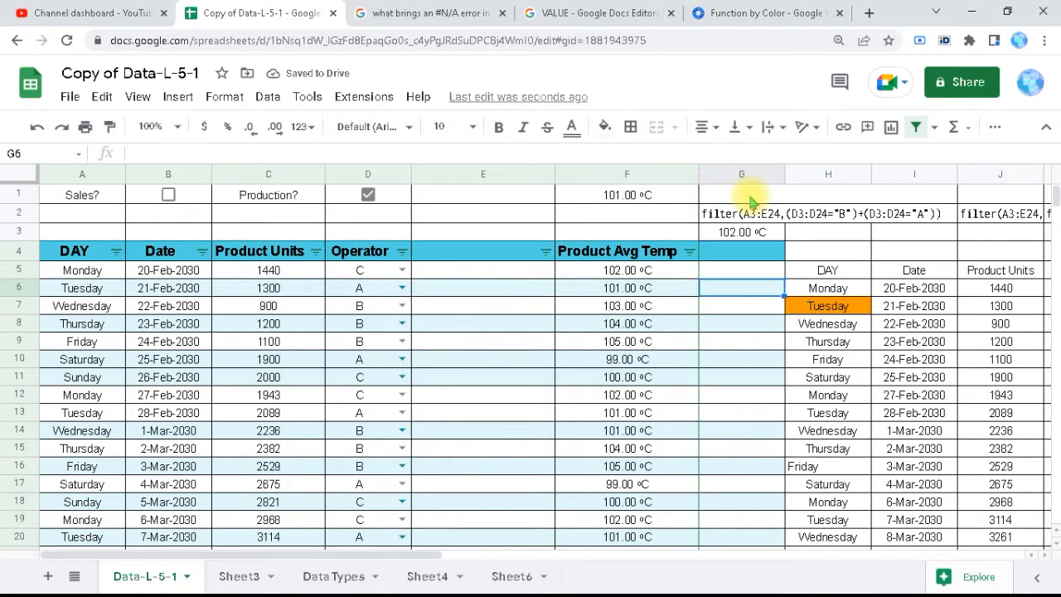
{"action": "key", "text": "Up"}
{"action": "type", "text": "=IF"}
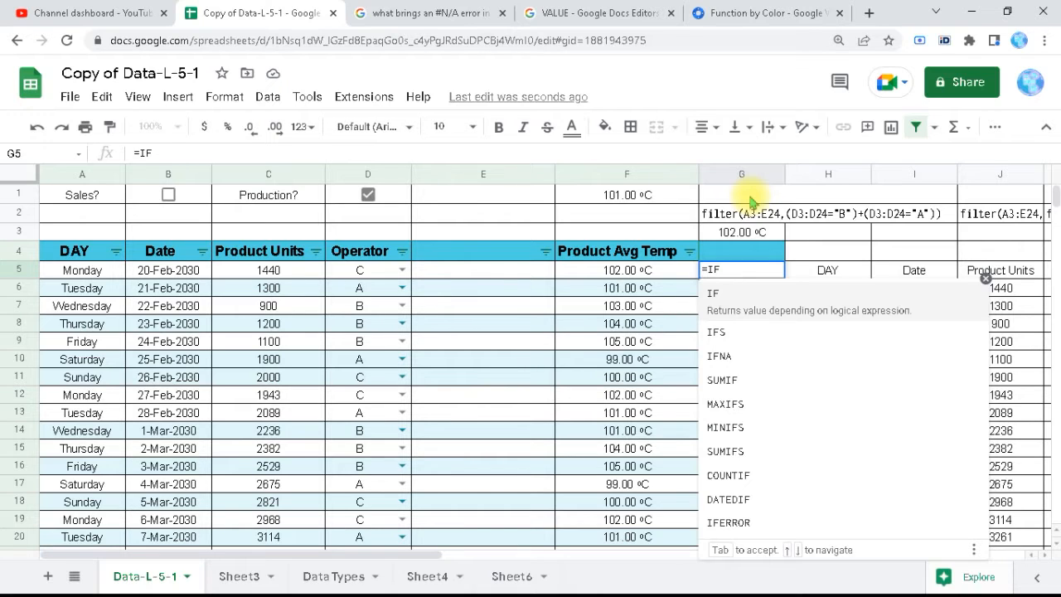
{"action": "type", "text": "("}
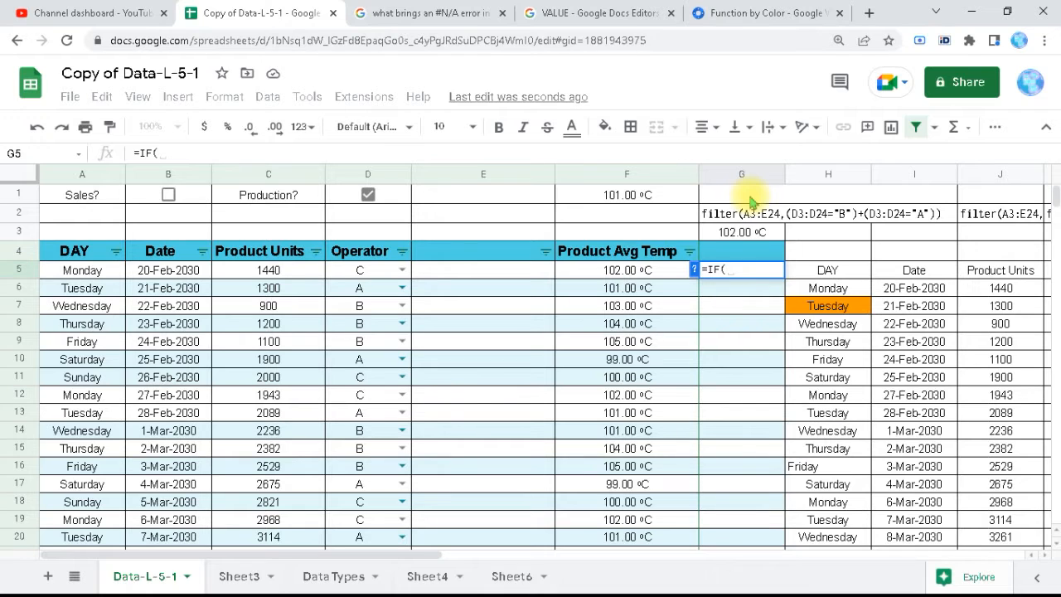
{"action": "left_click", "coordinate": [694, 271]}
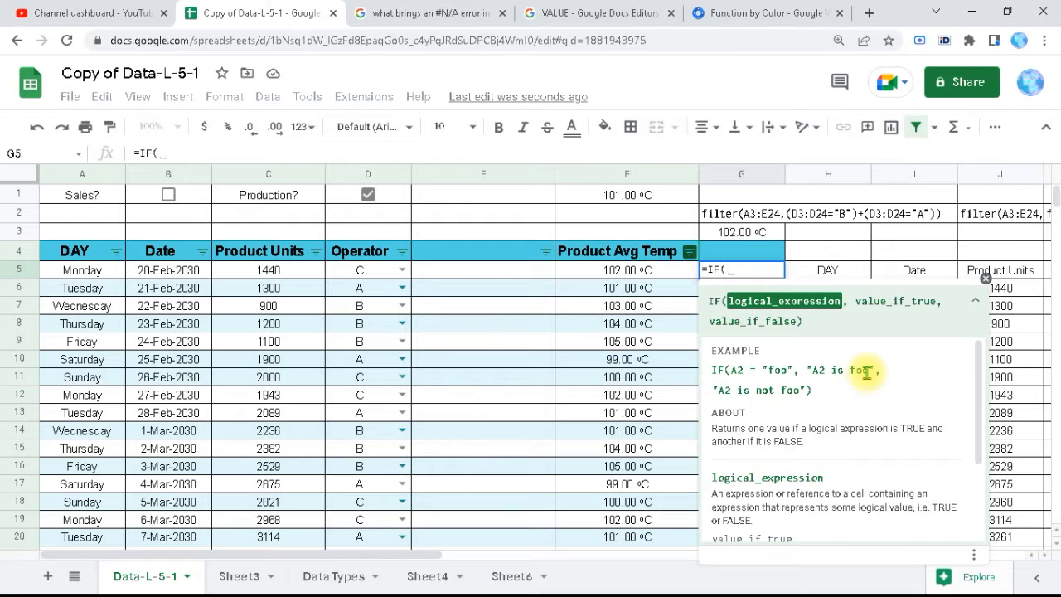
- Try cell E1 of the Data Types sheet as the logical expression of the IF formula in G5
{"action": "left_click", "coordinate": [636, 276]}
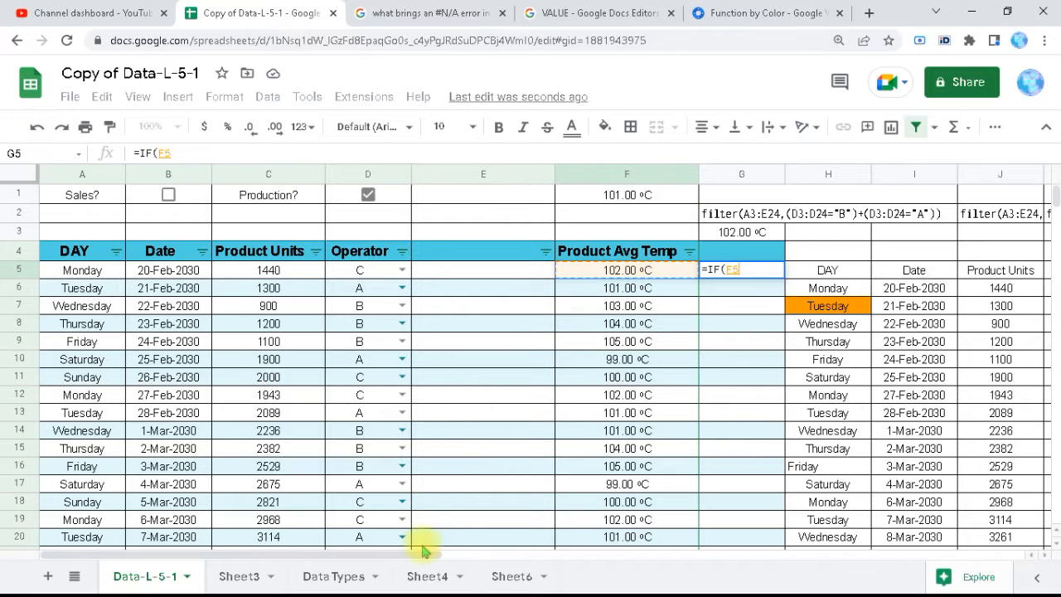
{"action": "left_click", "coordinate": [425, 584]}
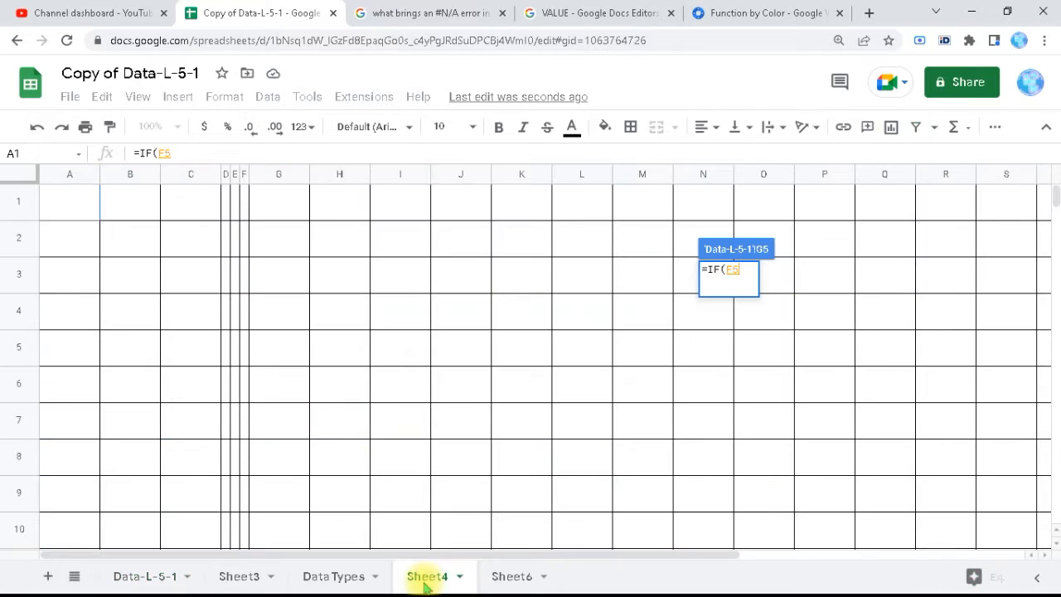
{"action": "left_click", "coordinate": [338, 582]}
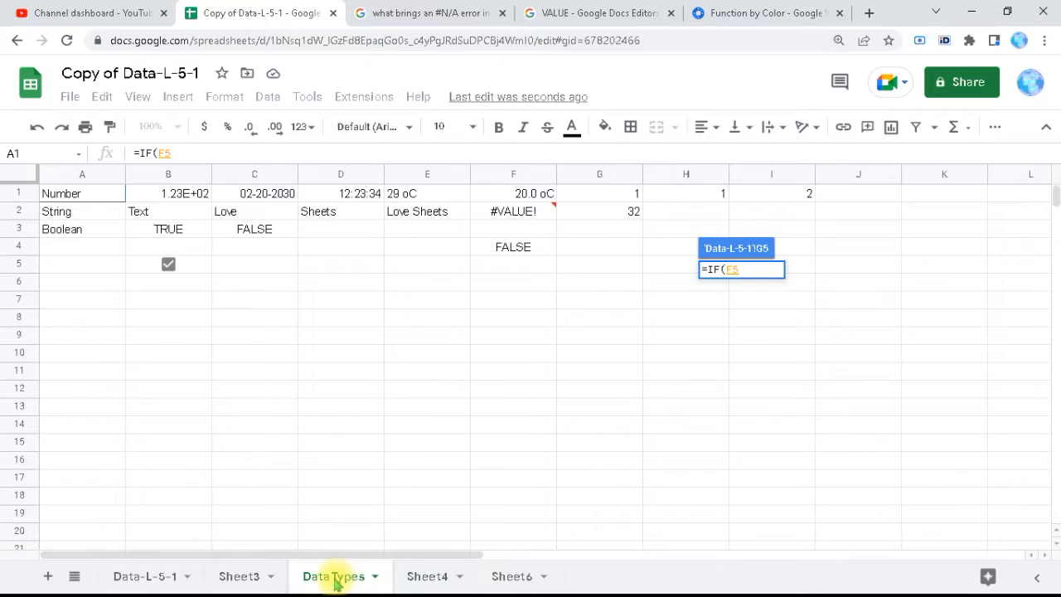
{"action": "left_click", "coordinate": [420, 194]}
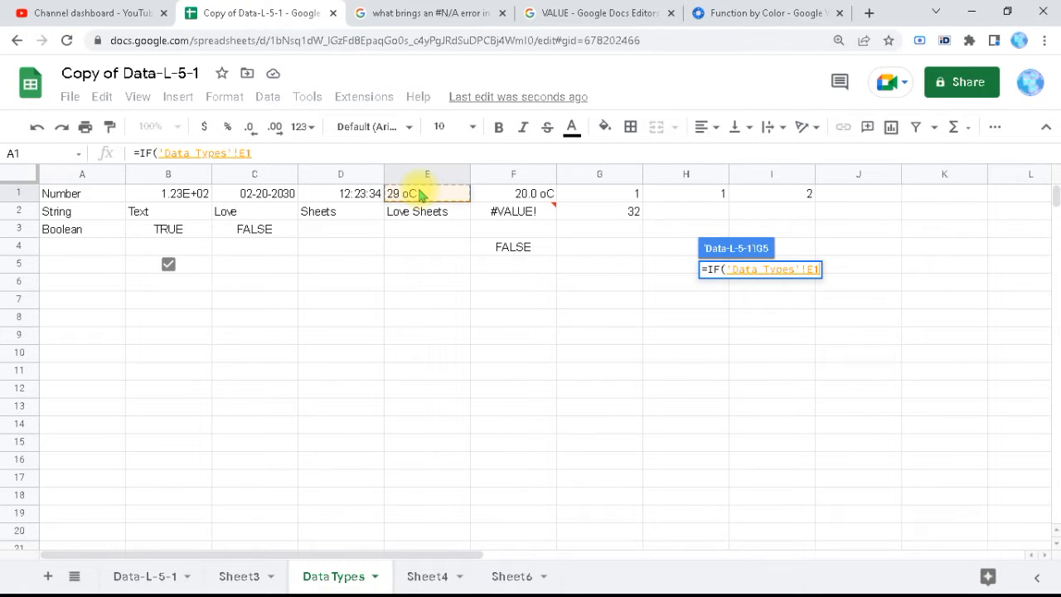
{"action": "type", "text": ")"}
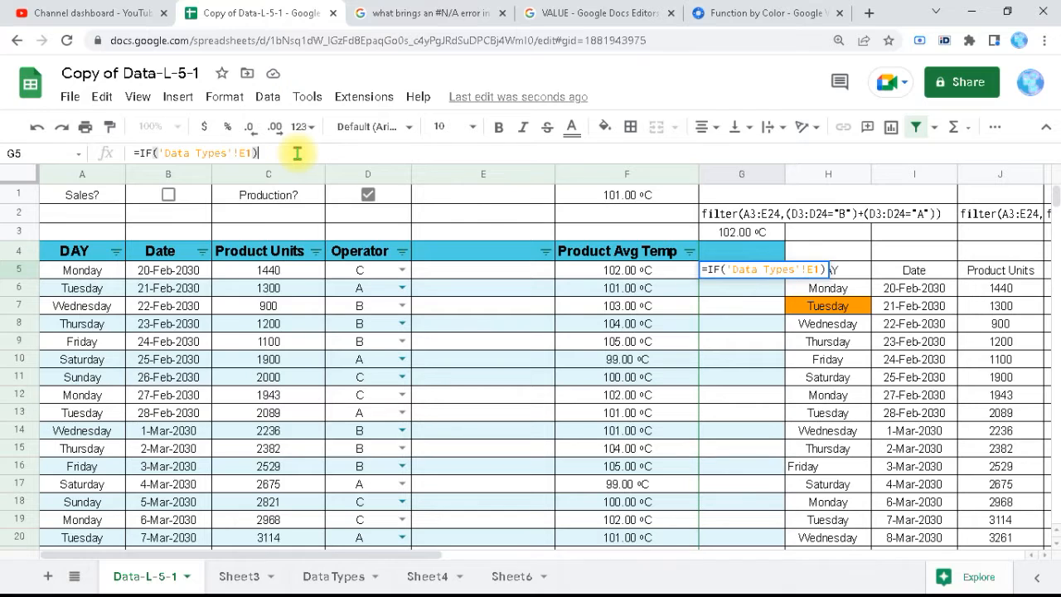
- Remove the Data Types reference from the G5 formula, leaving only the opening =IF(
{"action": "key", "text": "BackSpace"}
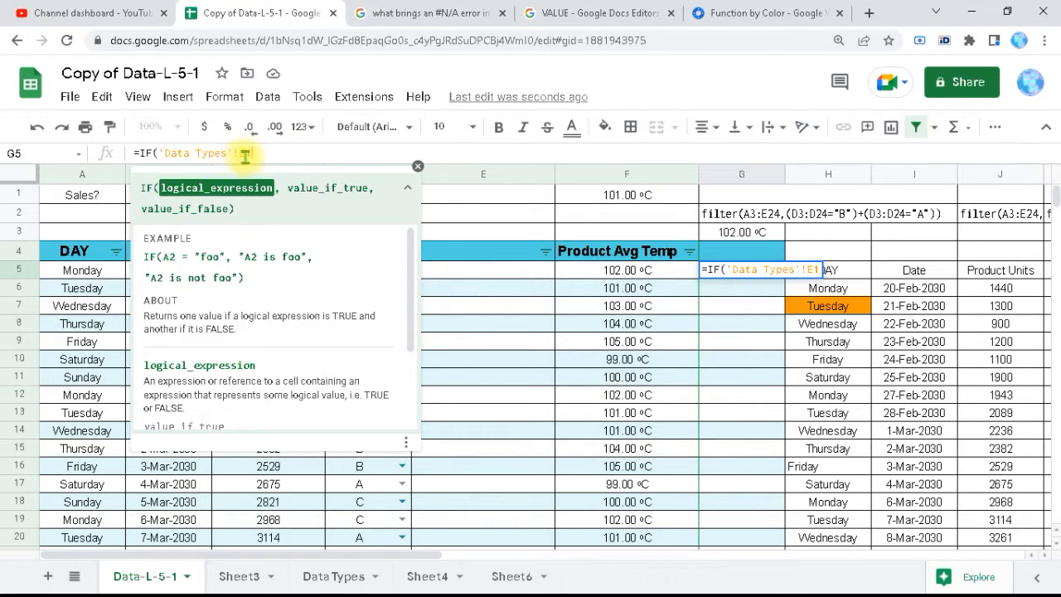
{"action": "key", "text": "BackSpace"}
{"action": "key", "text": "BackSpace"}
{"action": "key", "text": "BackSpace"}
{"action": "key", "text": "BackSpace"}
{"action": "key", "text": "BackSpace"}
{"action": "key", "text": "BackSpace"}
{"action": "key", "text": "BackSpace"}
{"action": "key", "text": "BackSpace"}
{"action": "key", "text": "BackSpace"}
{"action": "key", "text": "BackSpace"}
{"action": "key", "text": "BackSpace"}
{"action": "key", "text": "BackSpace"}
{"action": "key", "text": "BackSpace"}
{"action": "key", "text": "BackSpace"}
{"action": "key", "text": "BackSpace"}
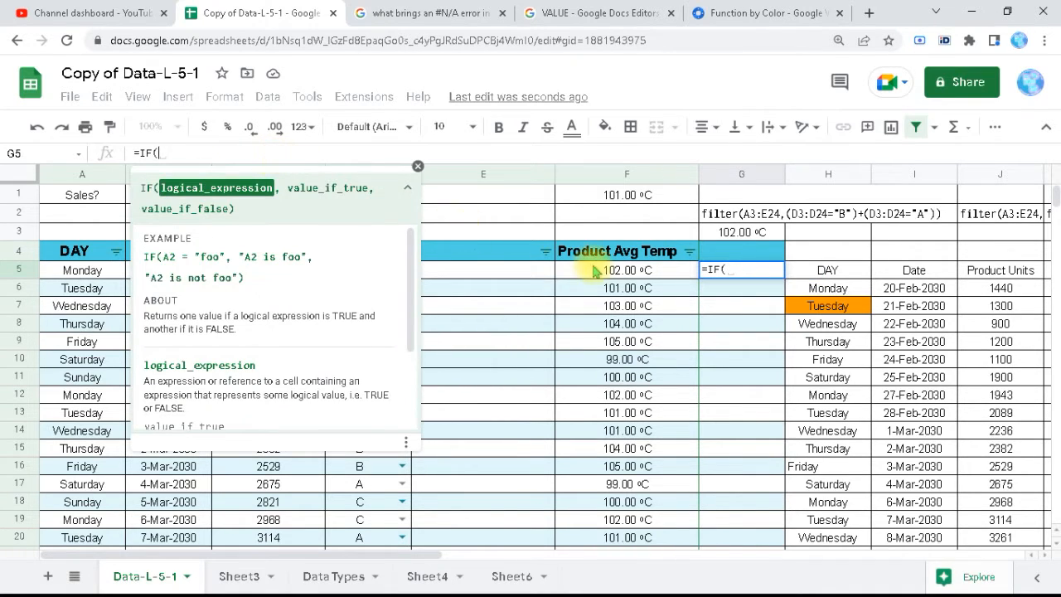
- Complete the formula in G5 as =IF(F5>105,"high","good")
{"action": "left_click", "coordinate": [602, 274]}
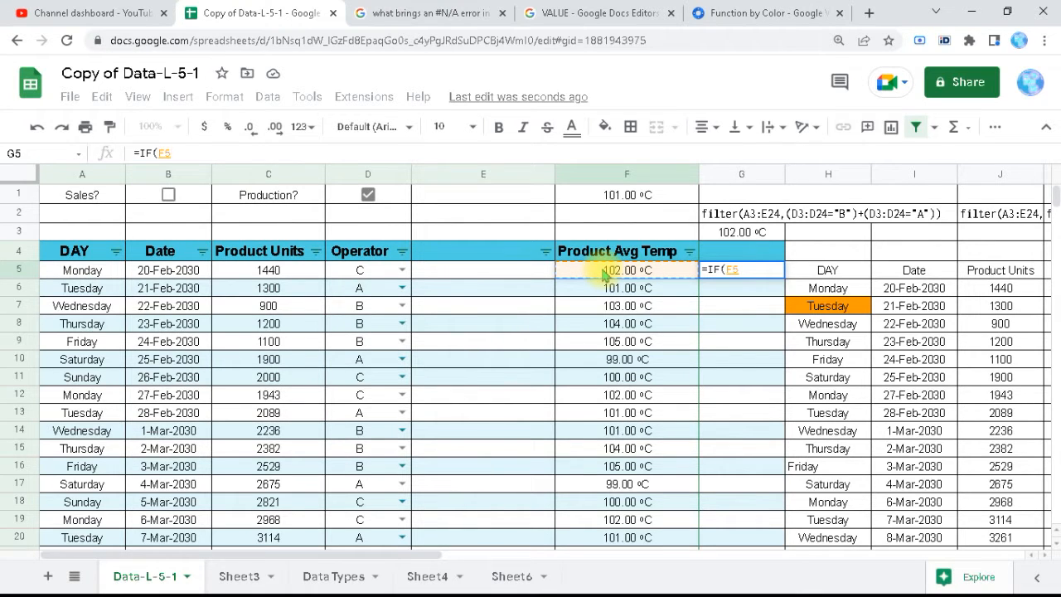
{"action": "type", "text": ">"}
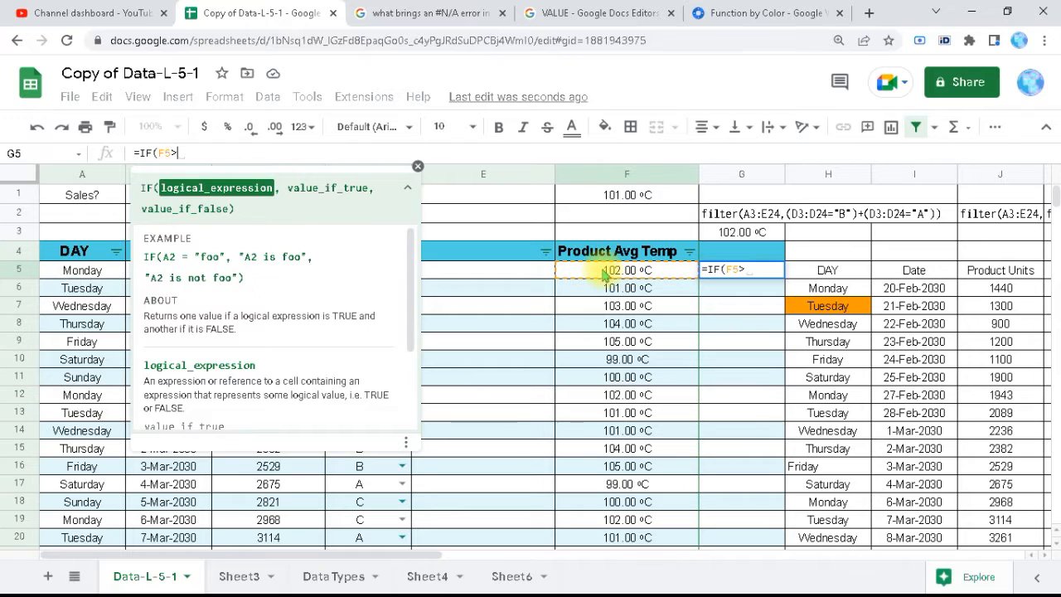
{"action": "type", "text": "105"}
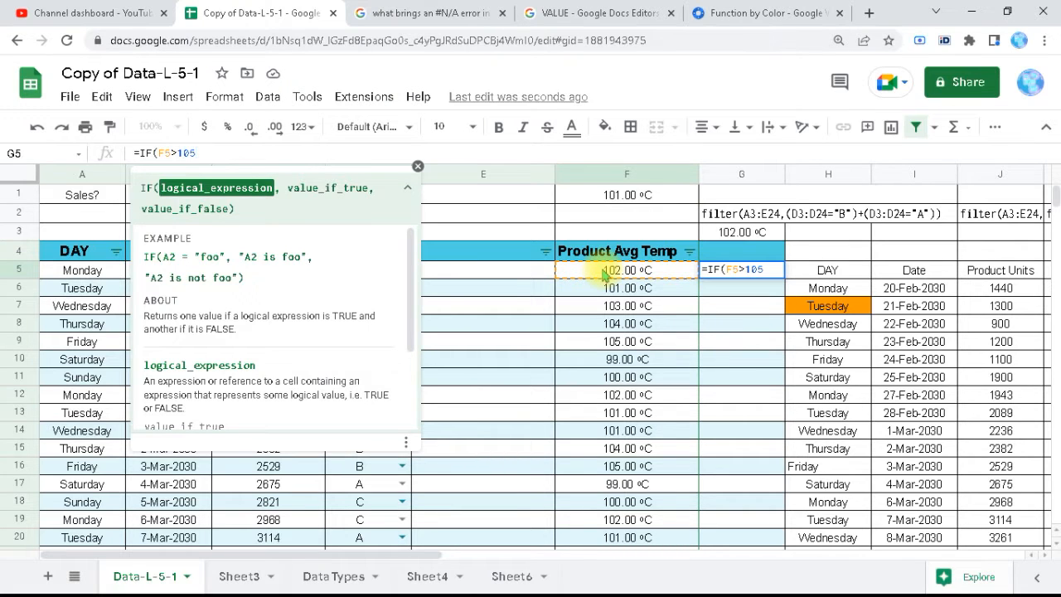
{"action": "type", "text": ","}
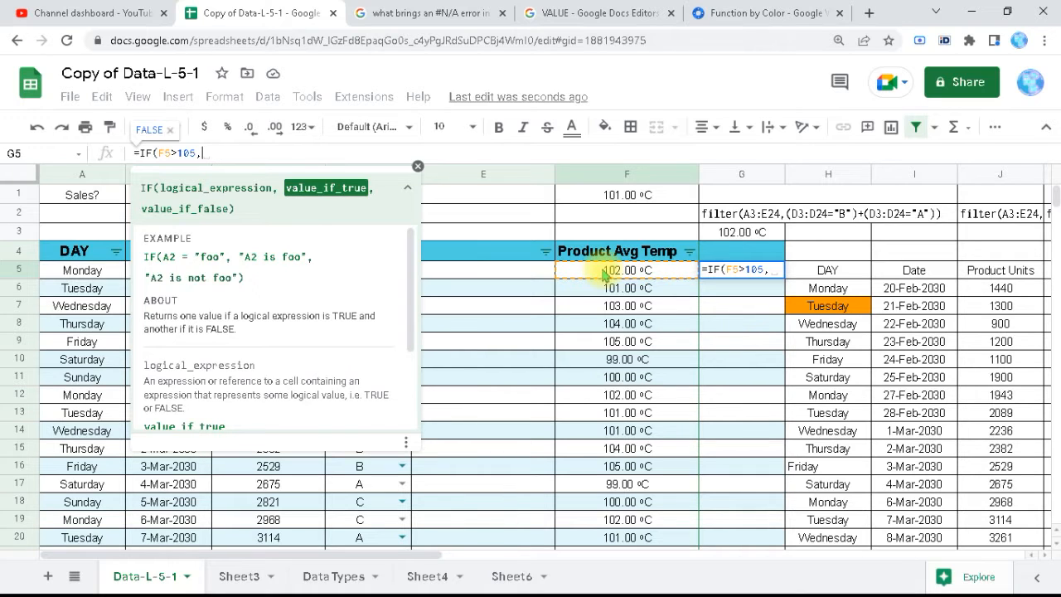
{"action": "type", "text": "\""}
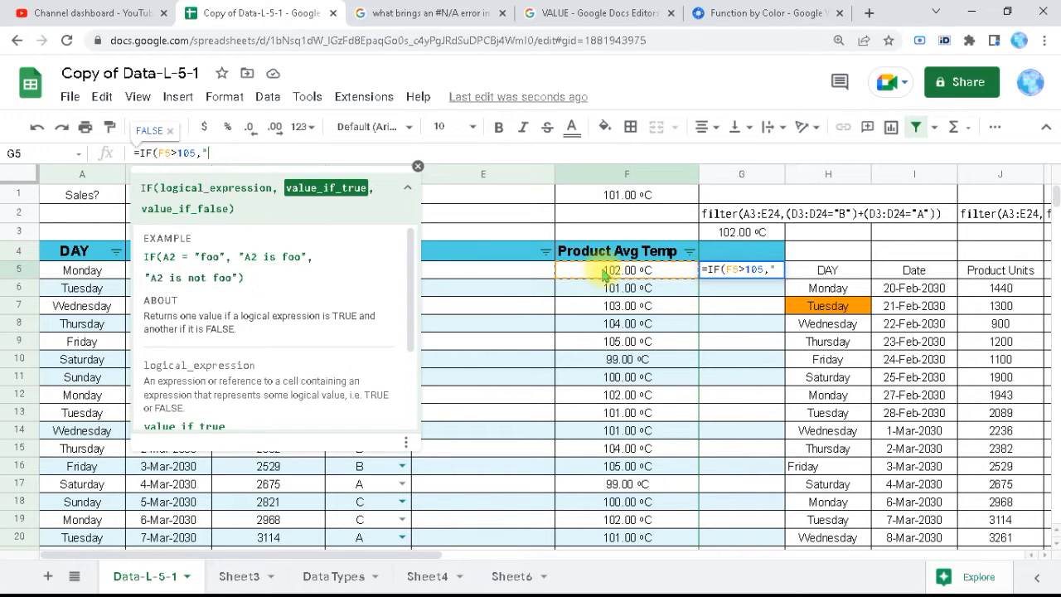
{"action": "type", "text": "high"}
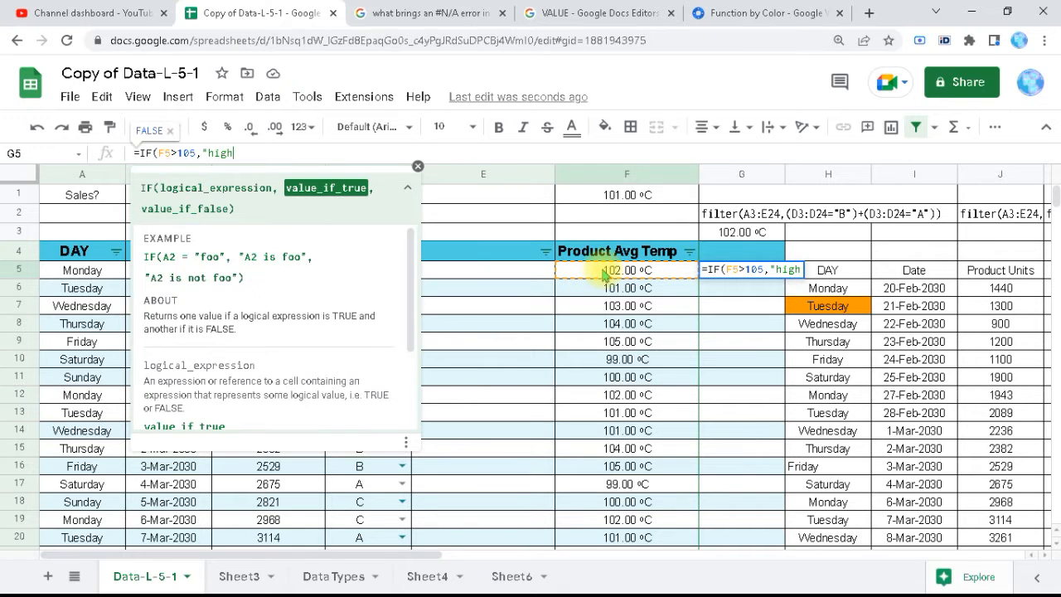
{"action": "type", "text": "\","}
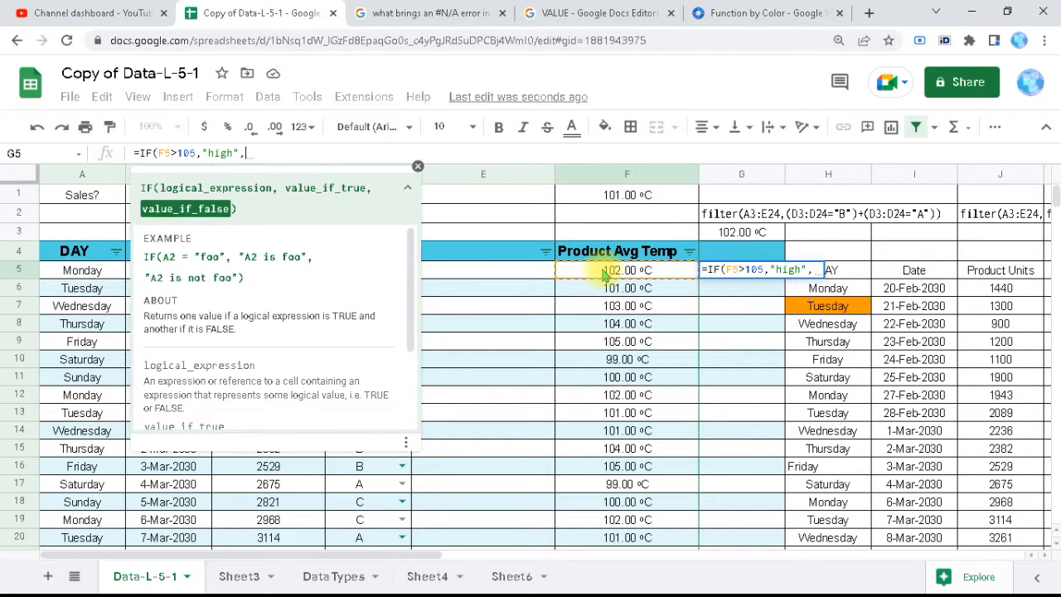
{"action": "type", "text": "\"g"}
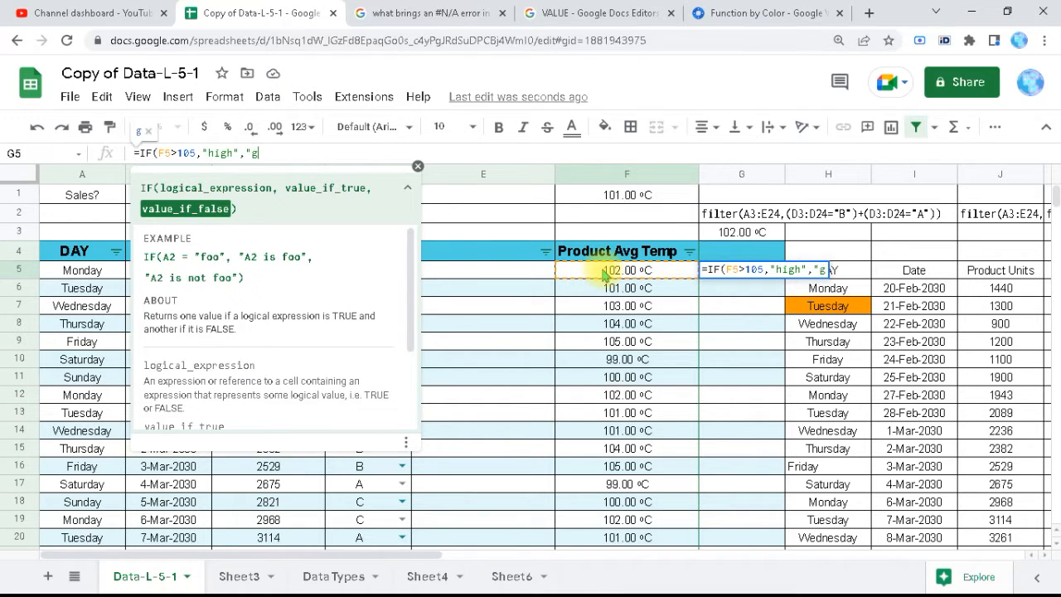
{"action": "type", "text": "ood"}
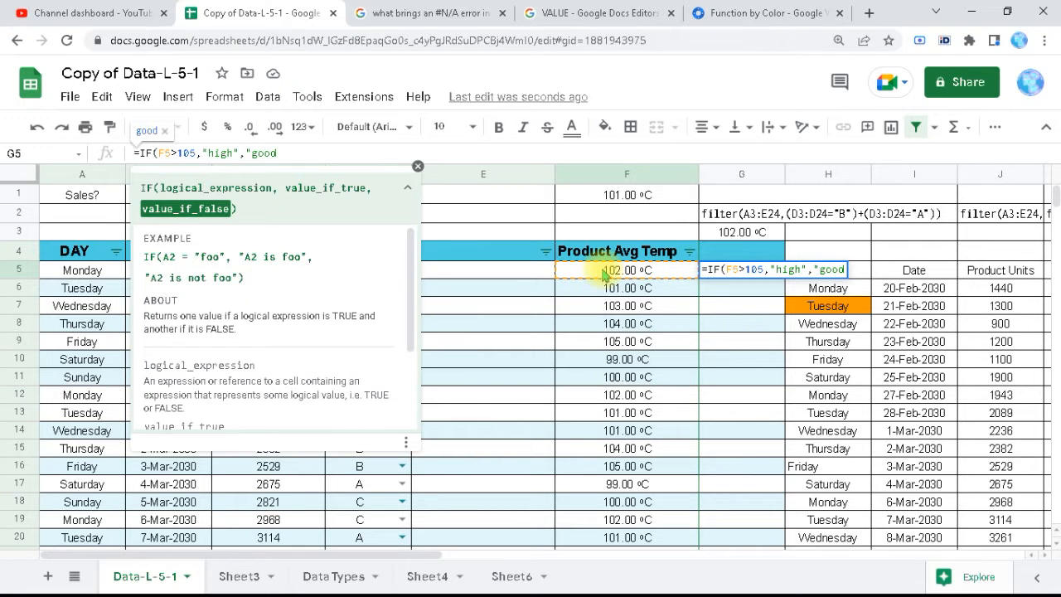
{"action": "type", "text": "\")"}
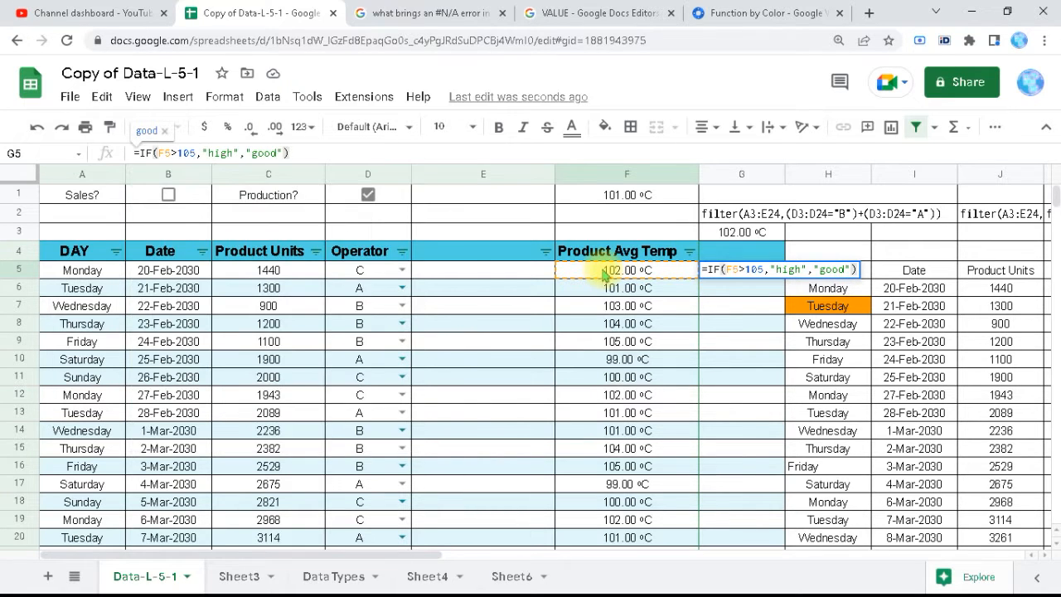
{"action": "key", "text": "Return"}
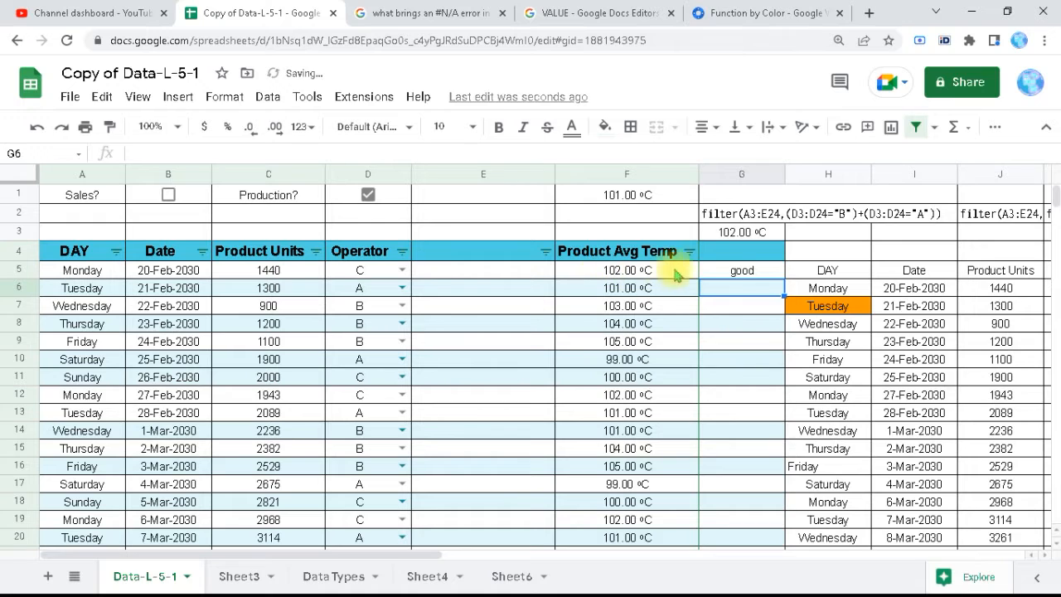
- Remove the value-if-false argument "good" from the G5 formula, making it =IF(F5>105,"high")
{"action": "left_click", "coordinate": [737, 274]}
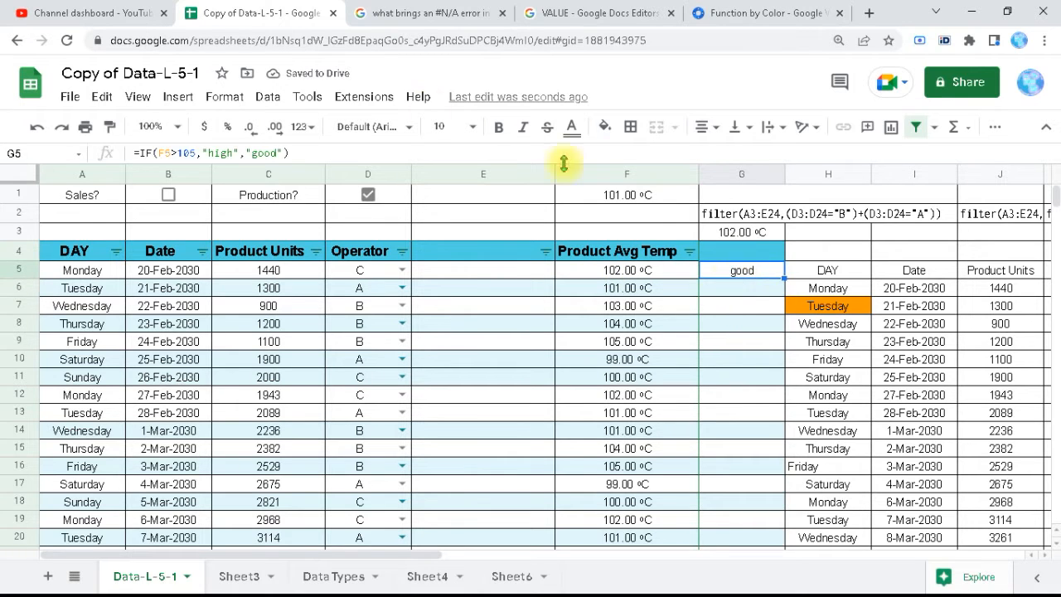
{"action": "left_click", "coordinate": [282, 154]}
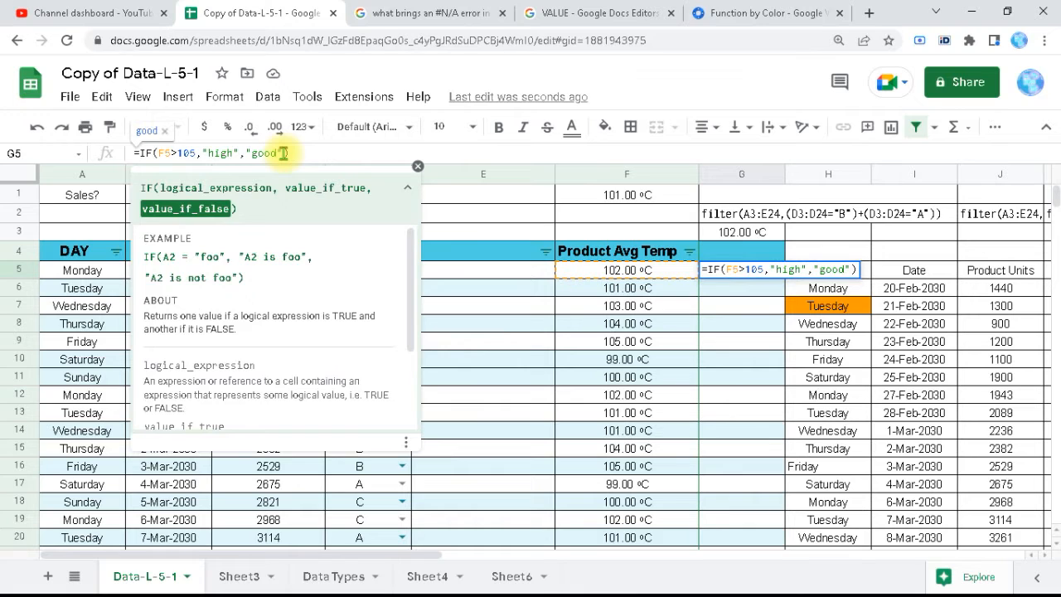
{"action": "key", "text": "BackSpace"}
{"action": "key", "text": "BackSpace"}
{"action": "key", "text": "BackSpace"}
{"action": "key", "text": "BackSpace"}
{"action": "key", "text": "BackSpace"}
{"action": "key", "text": "BackSpace"}
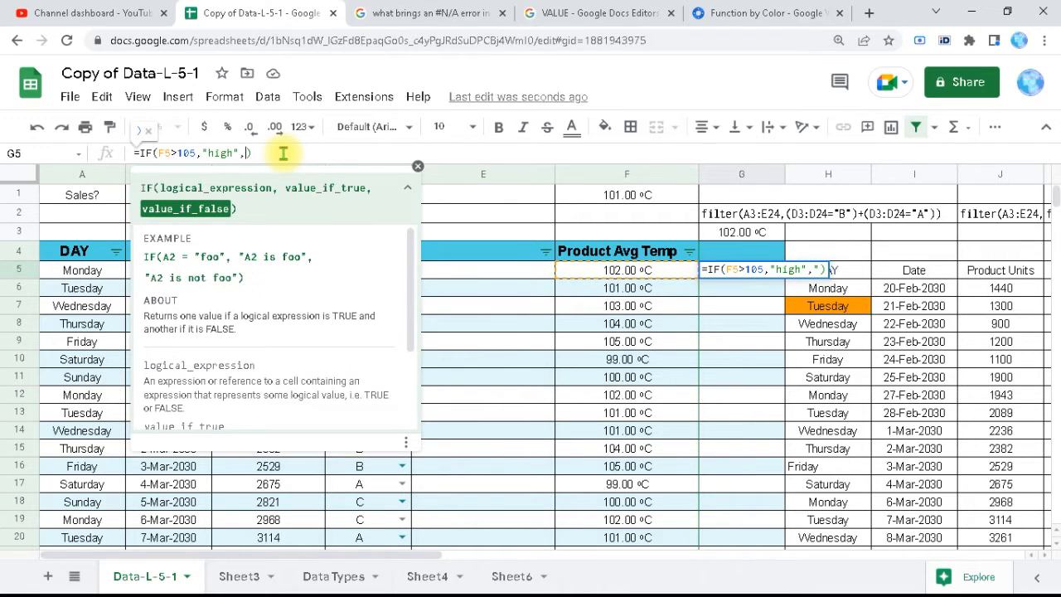
{"action": "key", "text": "BackSpace"}
{"action": "key", "text": "Return"}
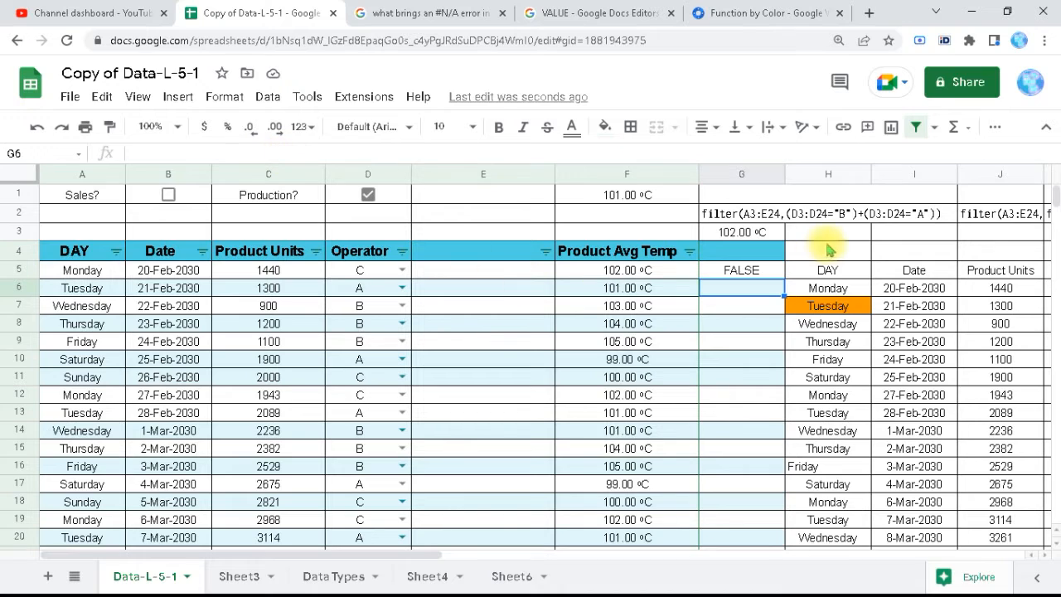
- Remove the value-if-true argument "high" from the G5 formula so that only the condition F5>105 is left
{"action": "left_click", "coordinate": [744, 274]}
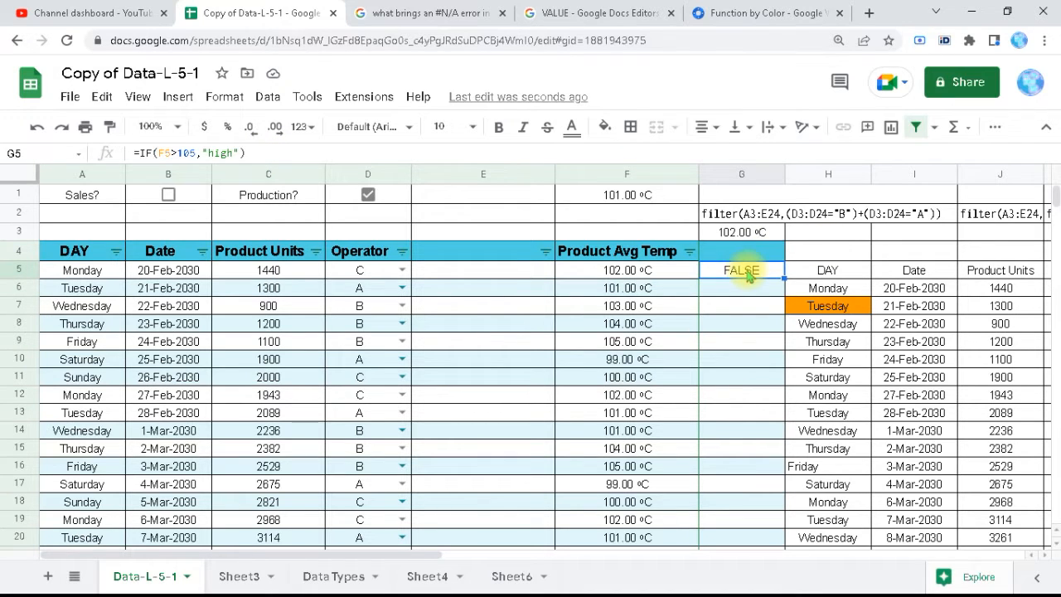
{"action": "left_click", "coordinate": [288, 152]}
{"action": "key", "text": "BackSpace"}
{"action": "key", "text": "BackSpace"}
{"action": "key", "text": "BackSpace"}
{"action": "key", "text": "BackSpace"}
{"action": "key", "text": "BackSpace"}
{"action": "key", "text": "BackSpace"}
{"action": "key", "text": "BackSpace"}
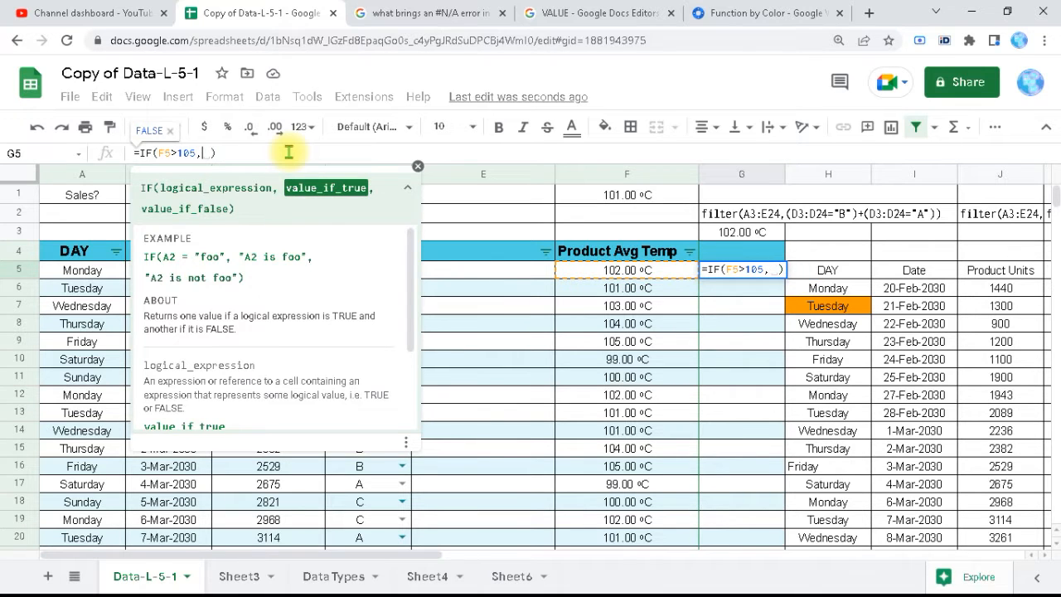
{"action": "key", "text": "Return"}
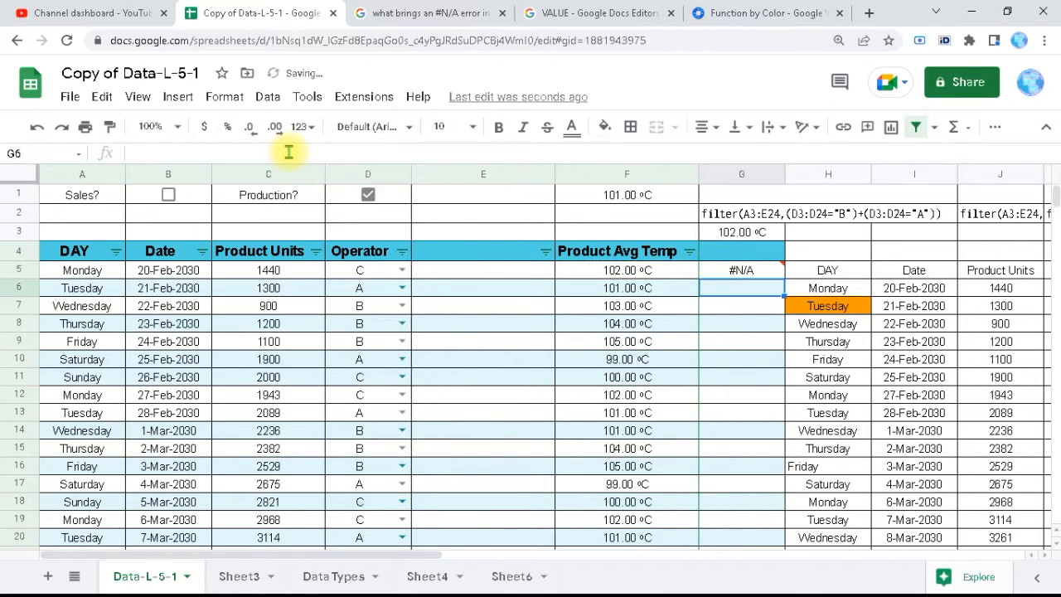
- Add "high" back as the value-if-true argument of the G5 formula, making it =IF(F5>105,"high")
{"action": "left_click", "coordinate": [751, 281]}
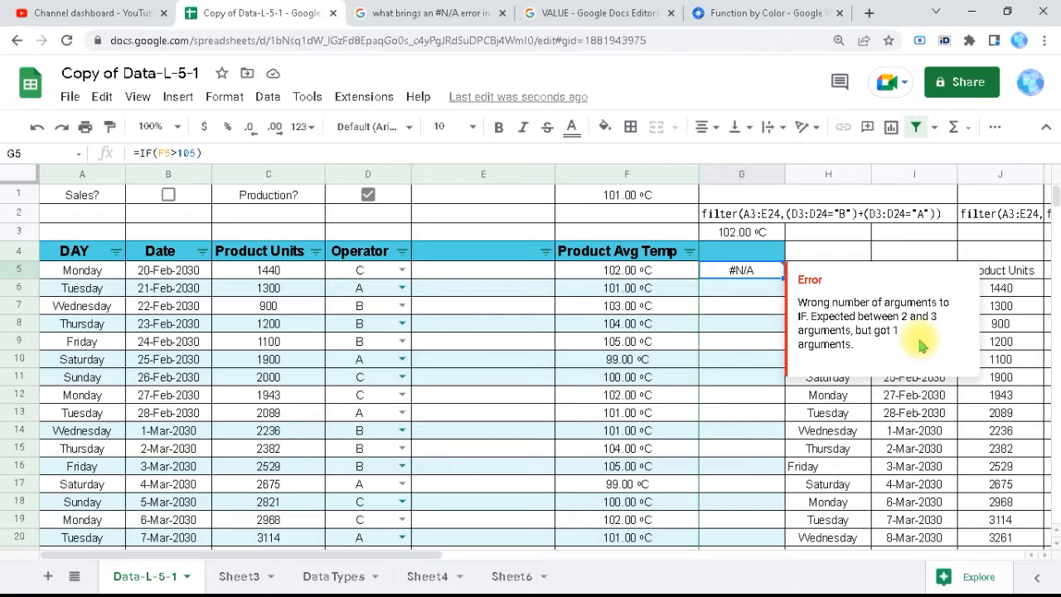
{"action": "triple_click", "coordinate": [769, 271]}
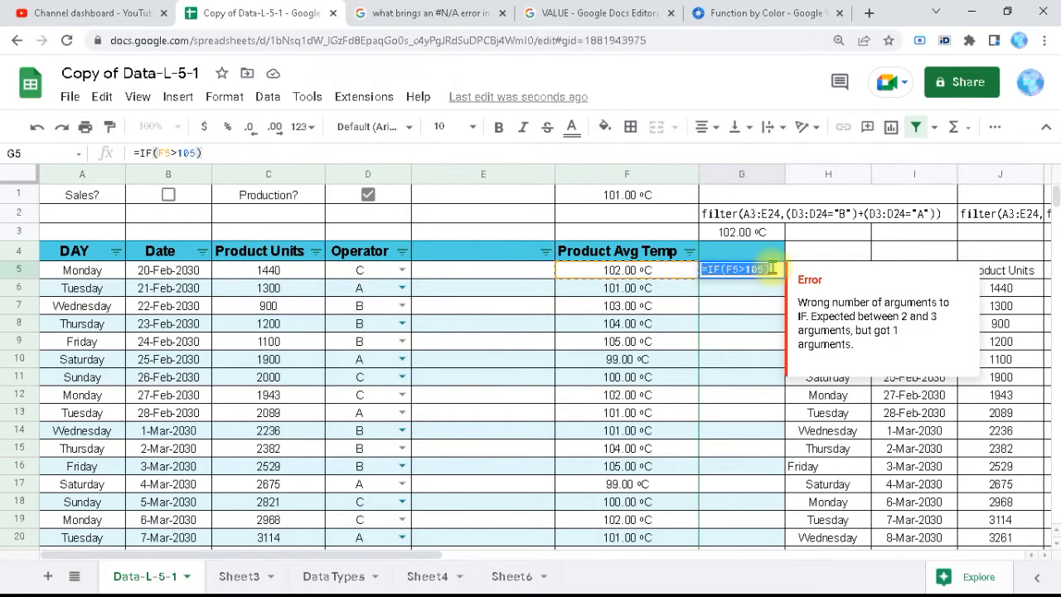
{"action": "left_click", "coordinate": [771, 269]}
{"action": "key", "text": "BackSpace"}
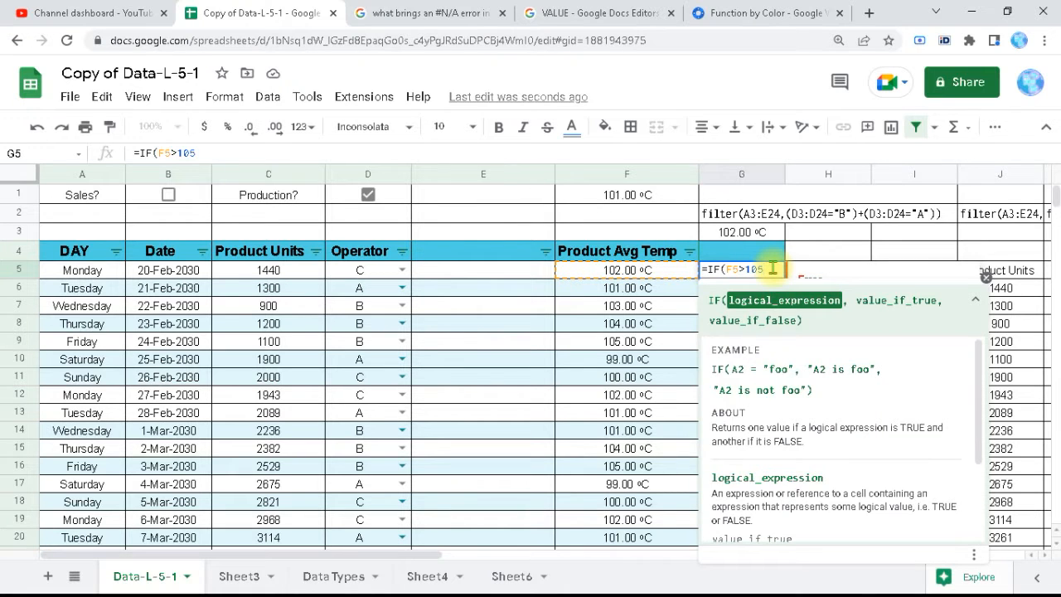
{"action": "type", "text": ",\""}
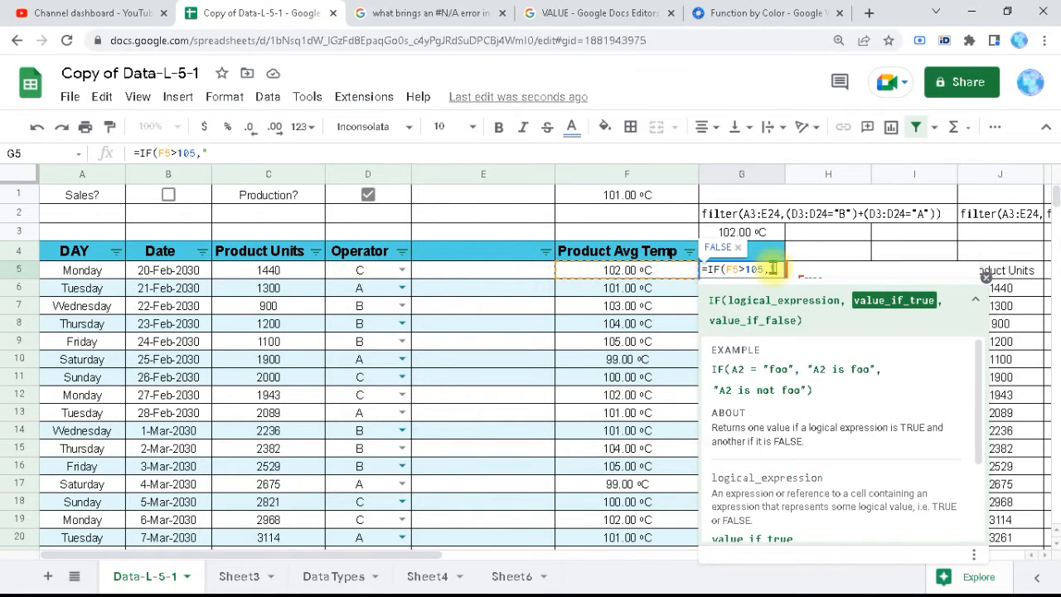
{"action": "type", "text": "\"high"}
{"action": "type", "text": ")"}
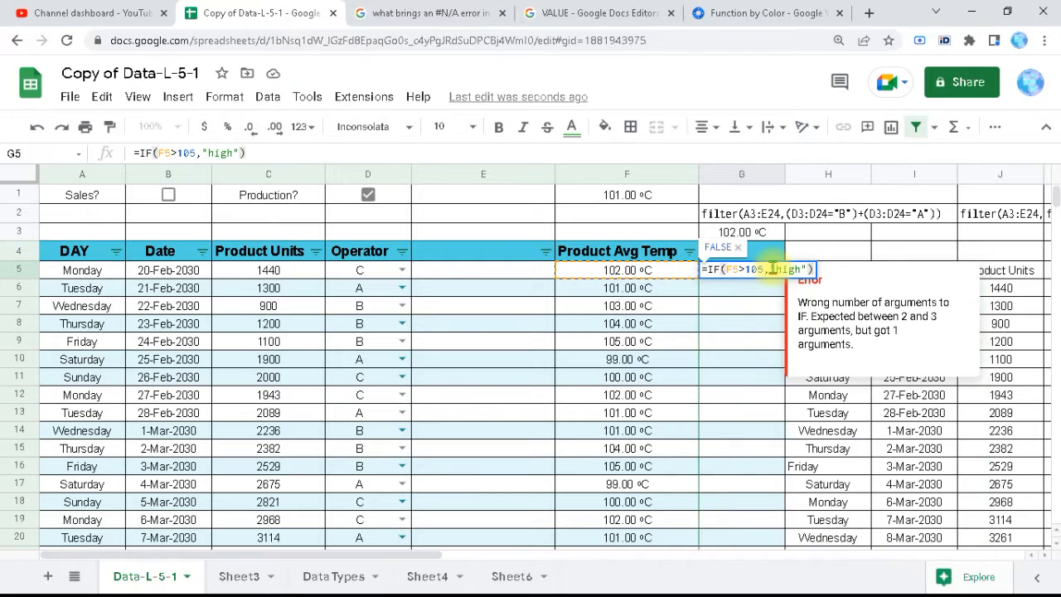
{"action": "key", "text": "Return"}
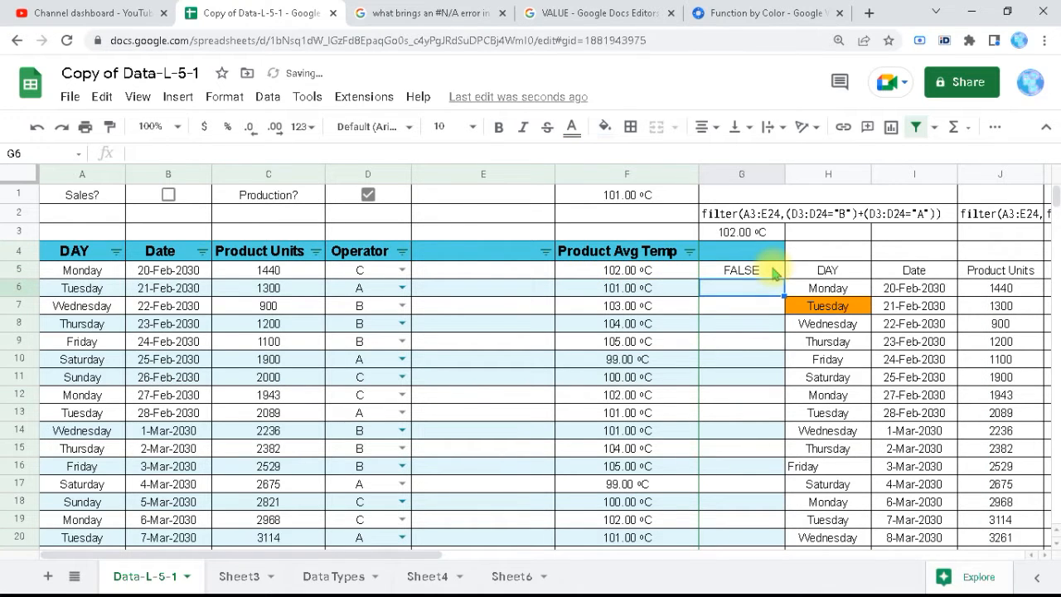
{"action": "left_click", "coordinate": [773, 271]}
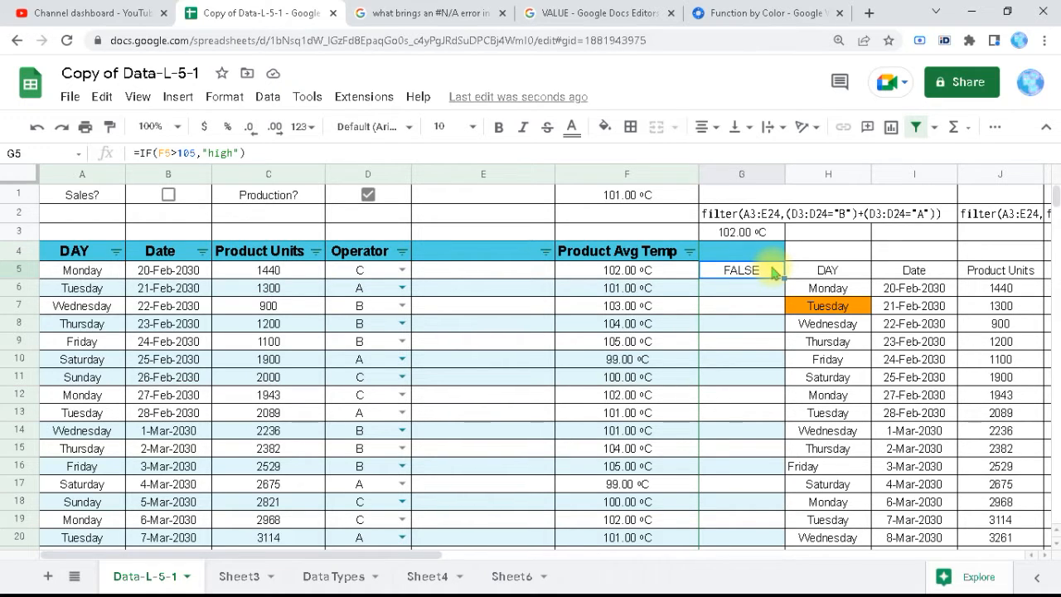
{"action": "double_click", "coordinate": [771, 274]}
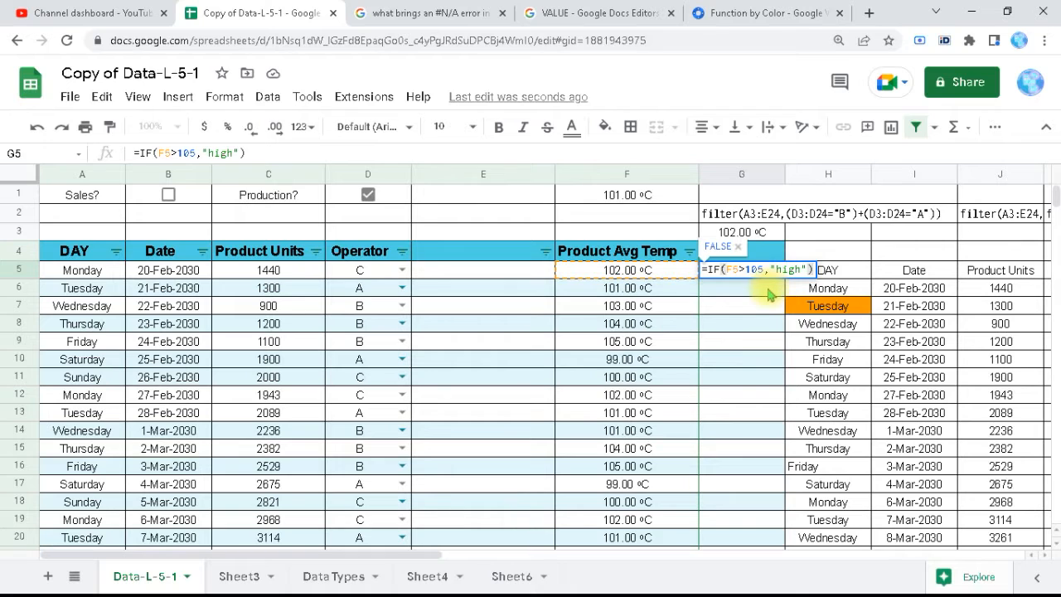
{"action": "key", "text": "Return"}
- Begin an IFS formula in G6 with the first condition F6>100 and its returned text ">100"
{"action": "type", "text": "="}
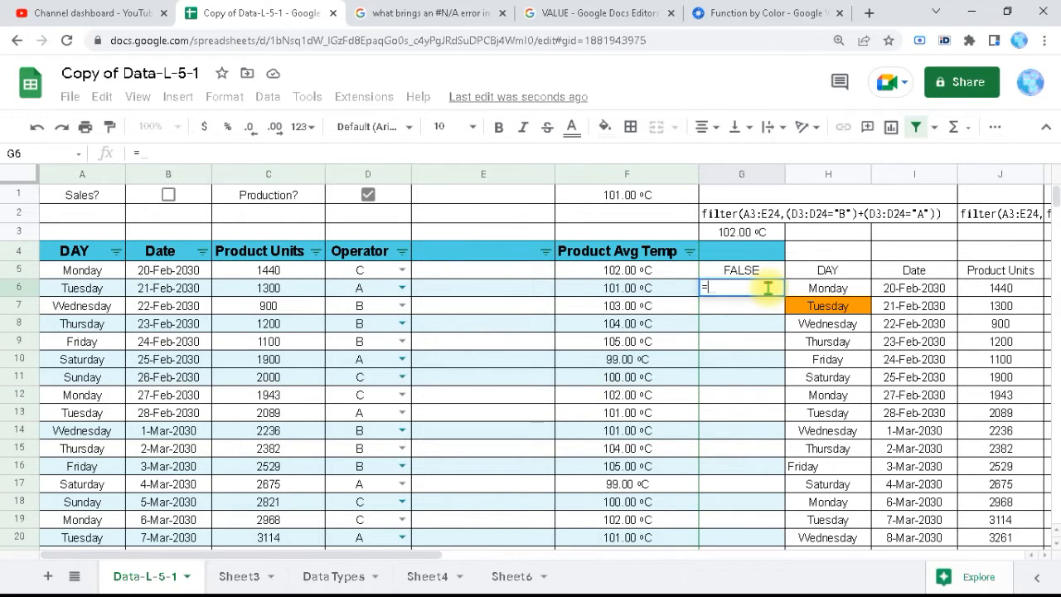
{"action": "type", "text": "IFS"}
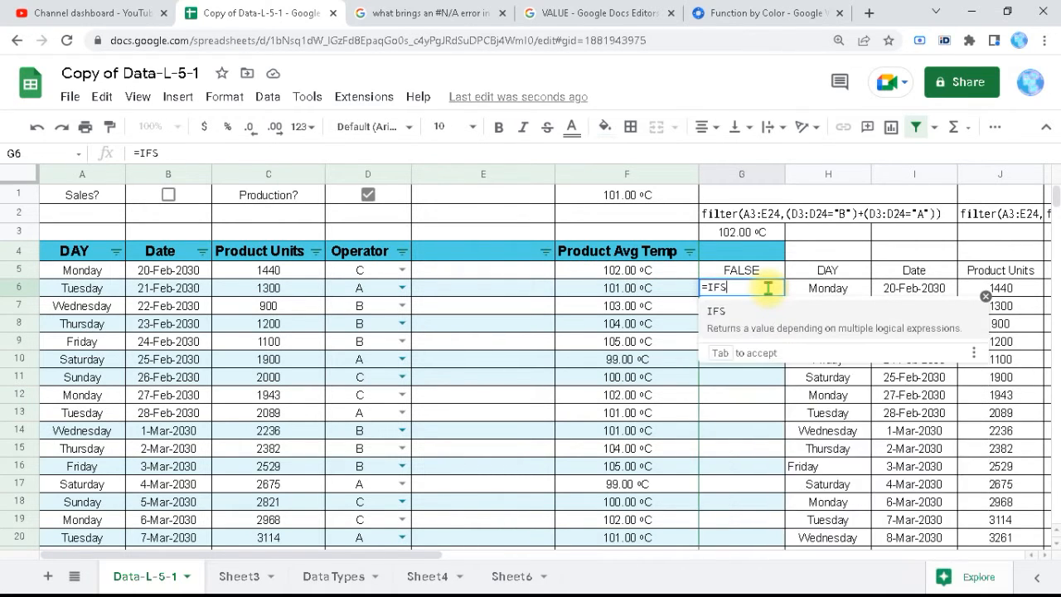
{"action": "type", "text": "("}
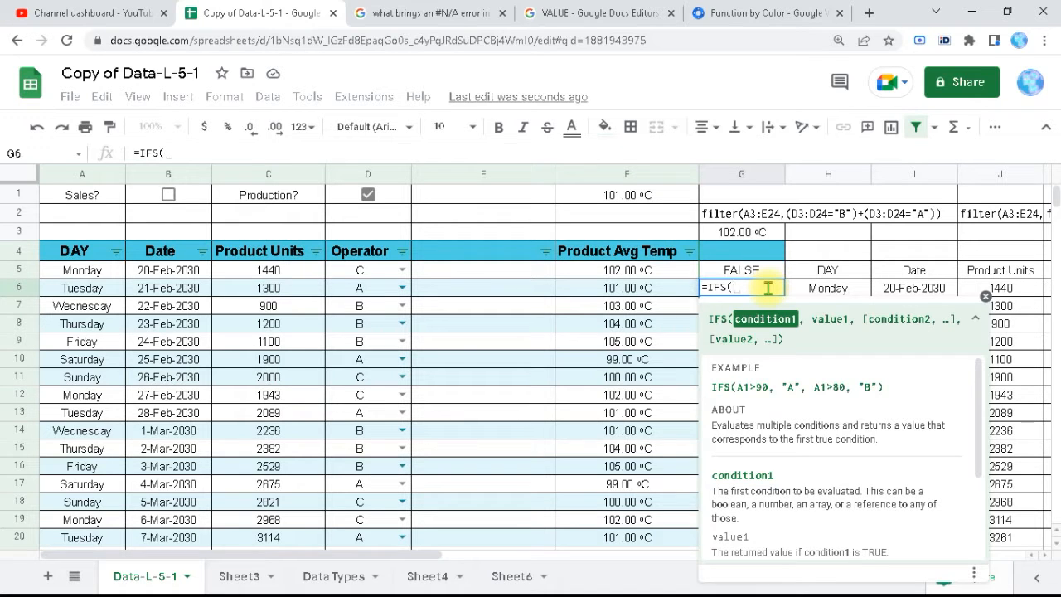
{"action": "left_click", "coordinate": [648, 295]}
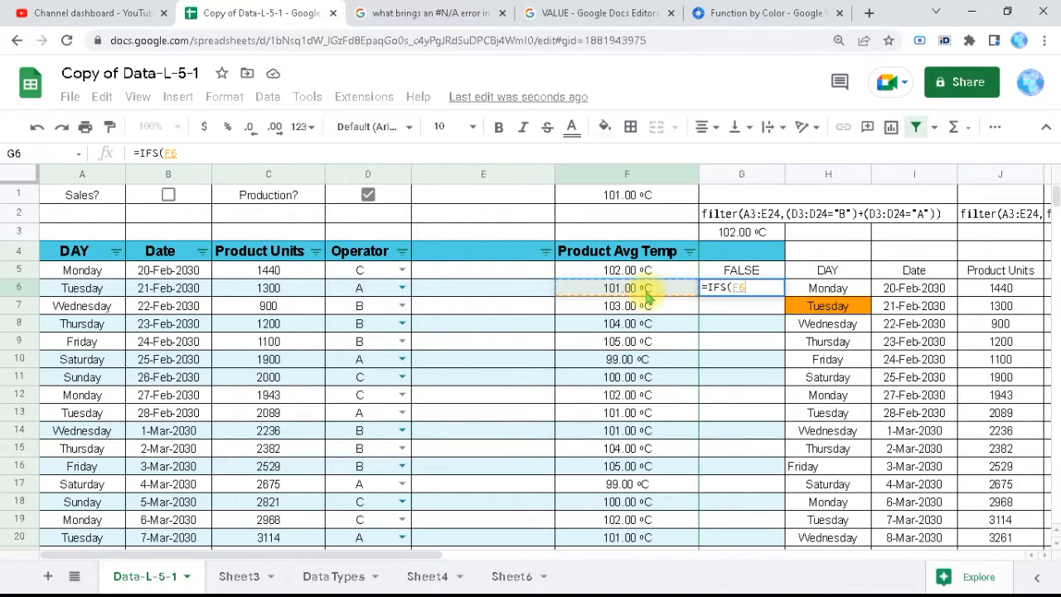
{"action": "type", "text": ">"}
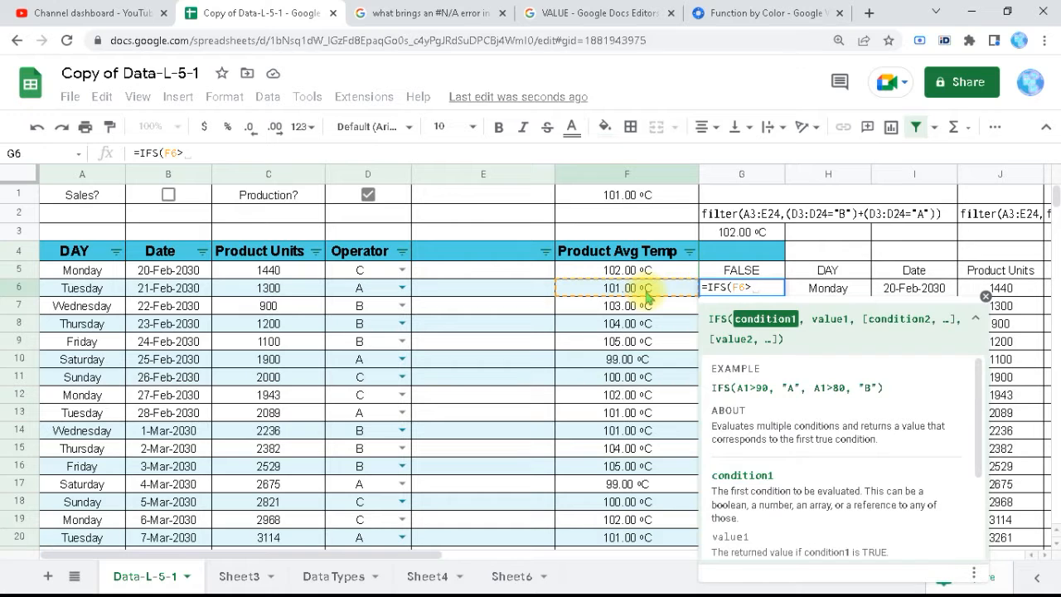
{"action": "type", "text": "100,"}
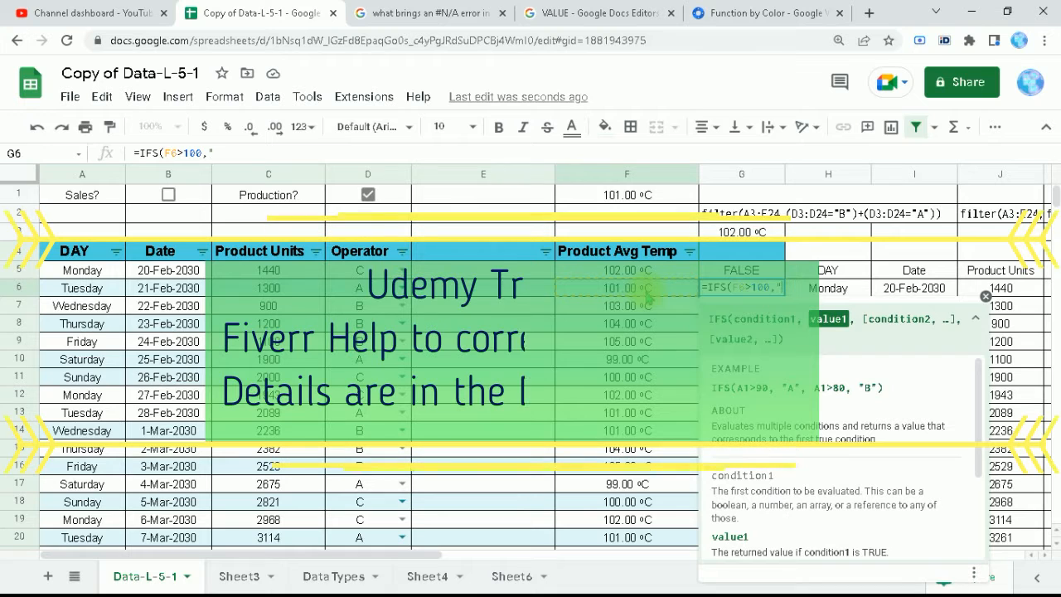
{"action": "type", "text": "\"<"}
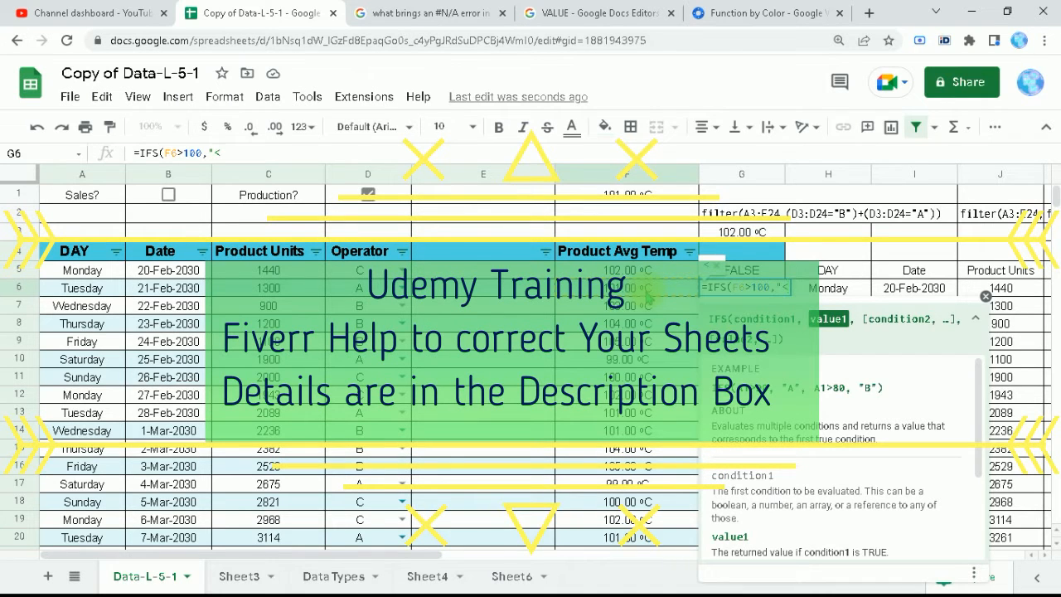
{"action": "key", "text": "BackSpace"}
{"action": "type", "text": ">100"}
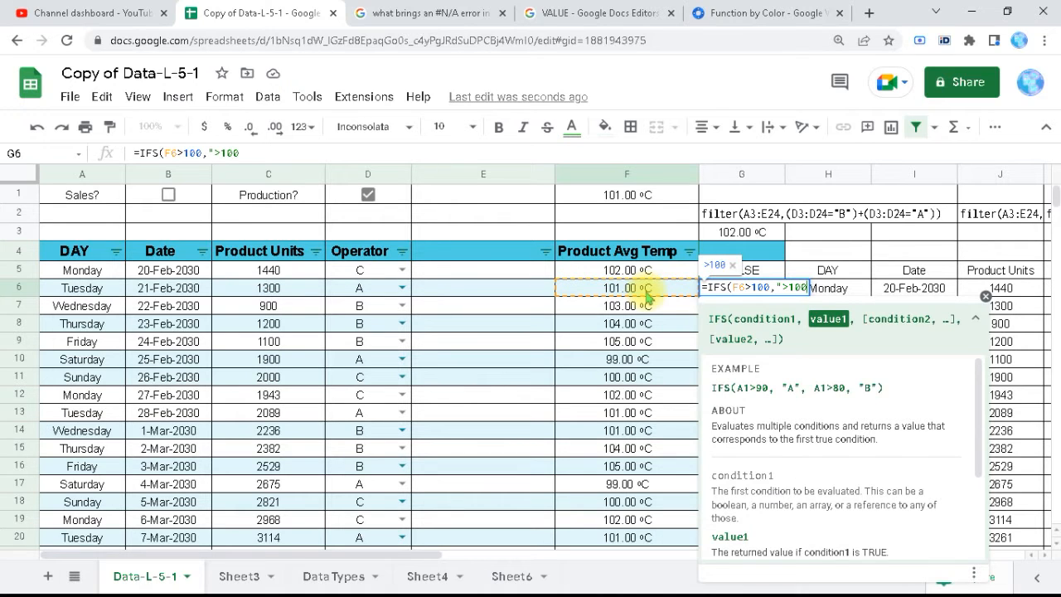
{"action": "type", "text": "\","}
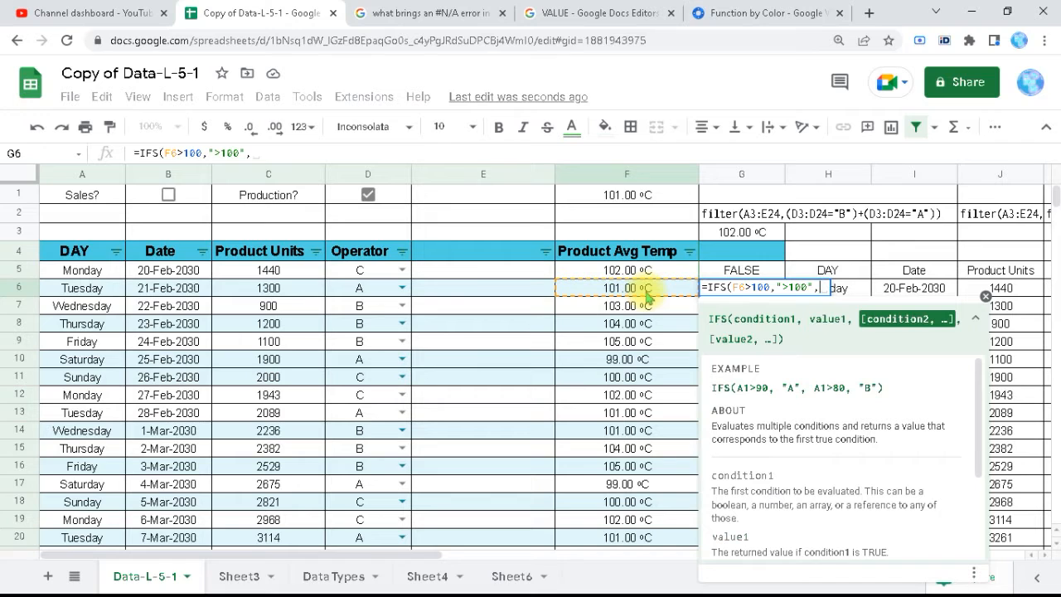
- Complete the G6 IFS formula with a second condition D6="A" that returns "Well done"
{"action": "left_click", "coordinate": [368, 288]}
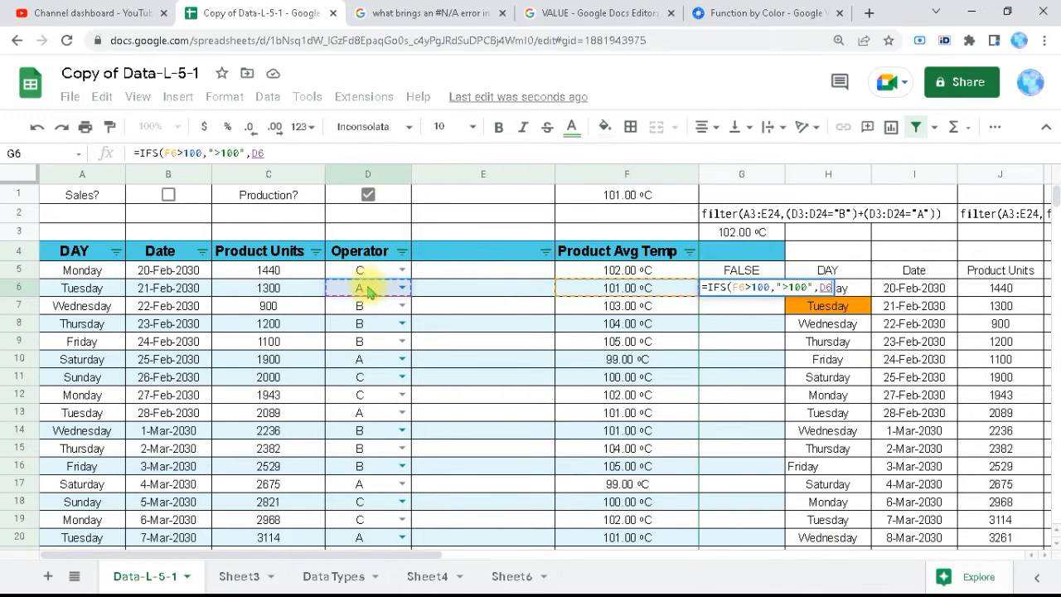
{"action": "type", "text": "="}
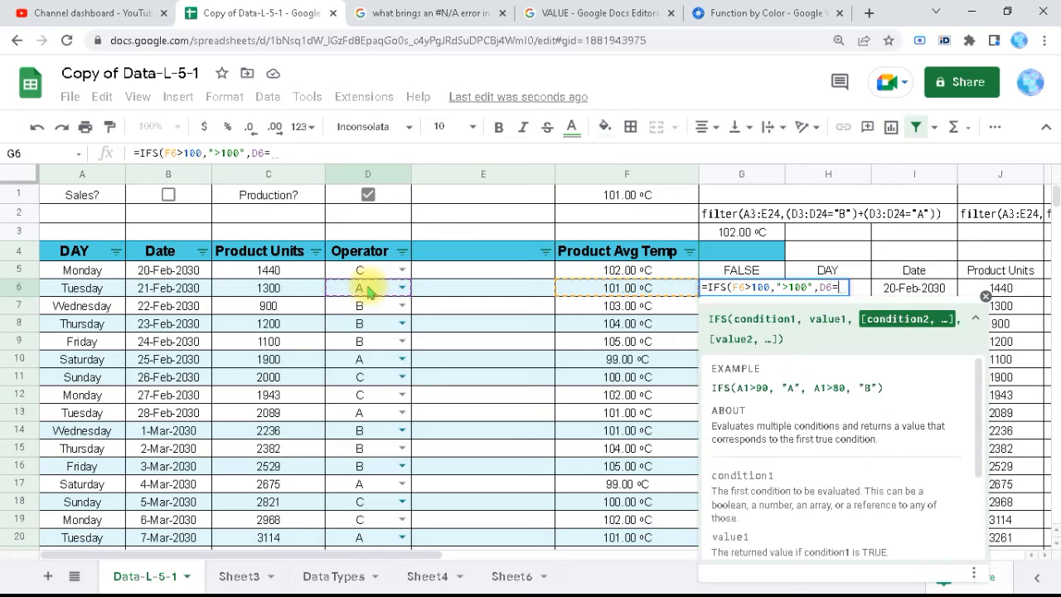
{"action": "type", "text": "\""}
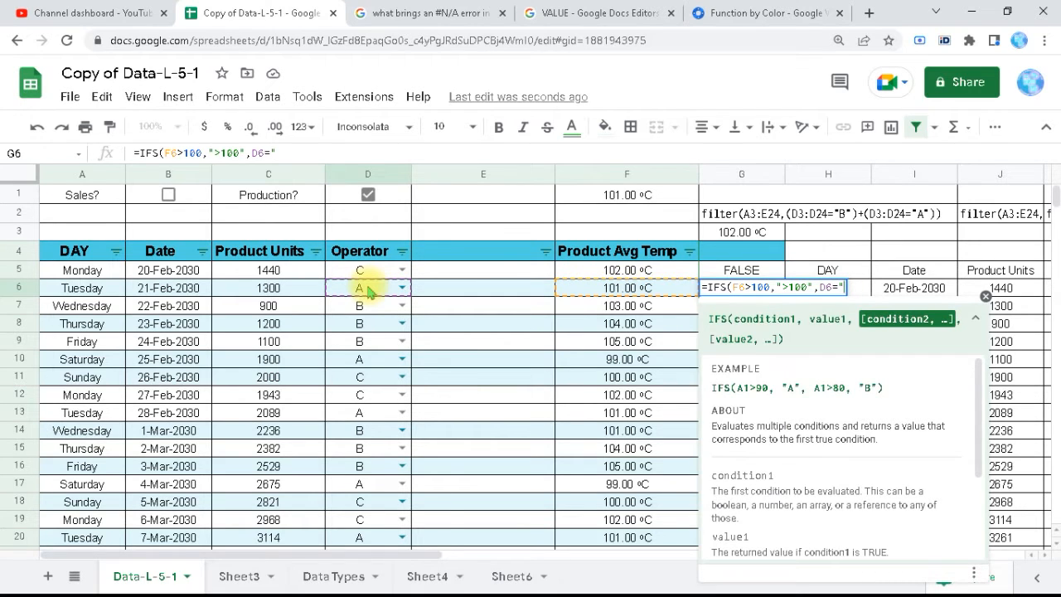
{"action": "type", "text": "A\","}
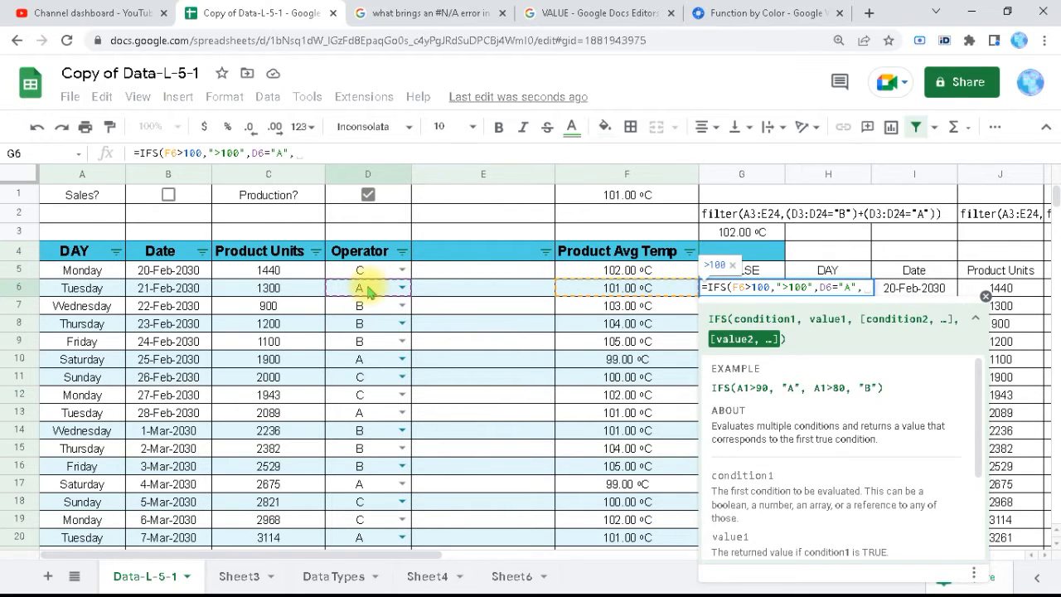
{"action": "type", "text": "\"Well"}
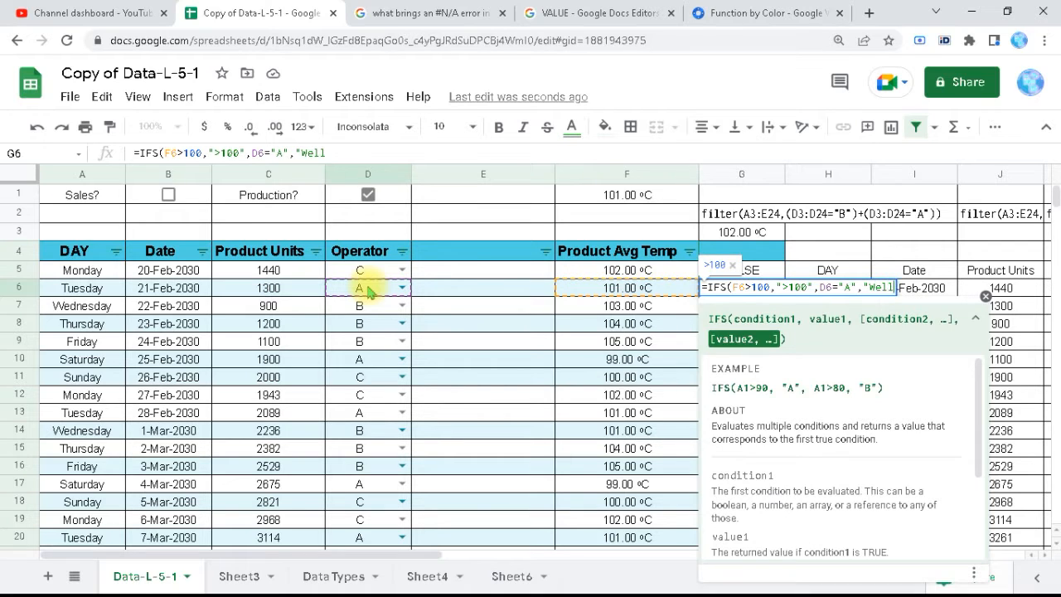
{"action": "type", "text": " done"}
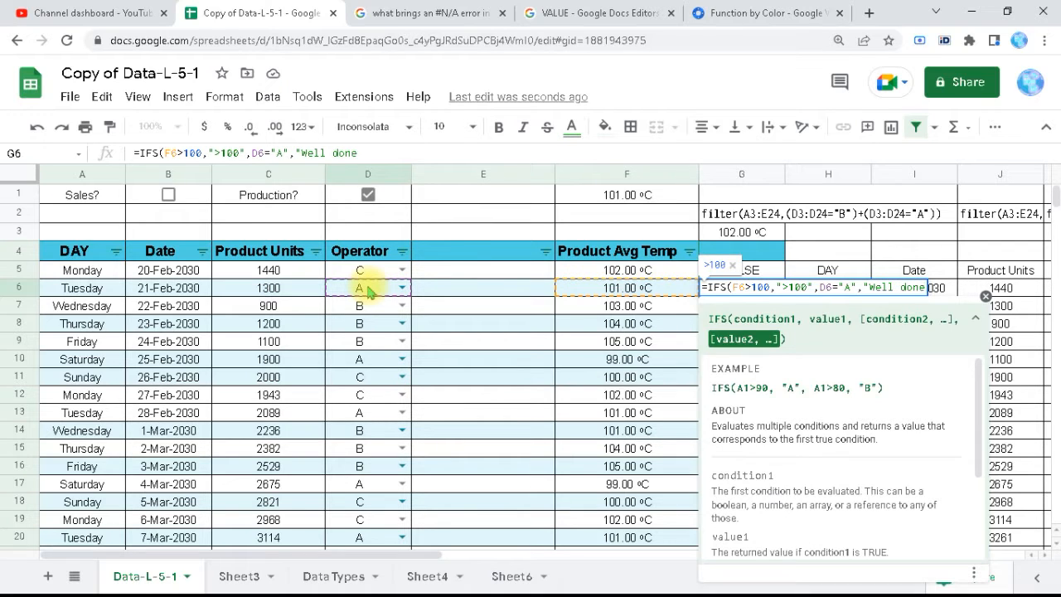
{"action": "type", "text": "\")"}
{"action": "key", "text": "Return"}
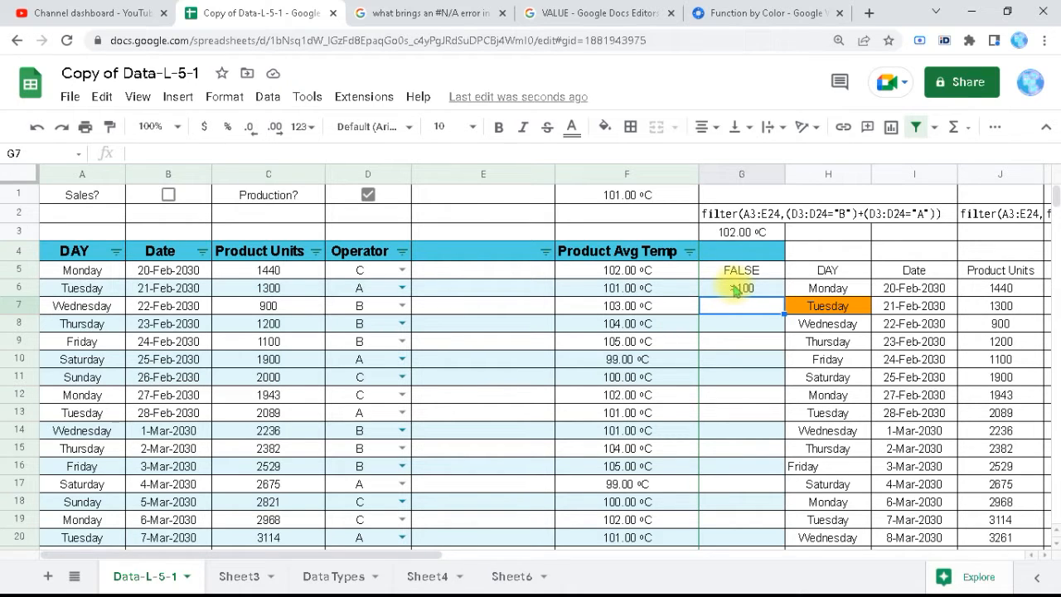
- Change the first condition of the IFS formula in G6 to F6<100
{"action": "left_click", "coordinate": [737, 289]}
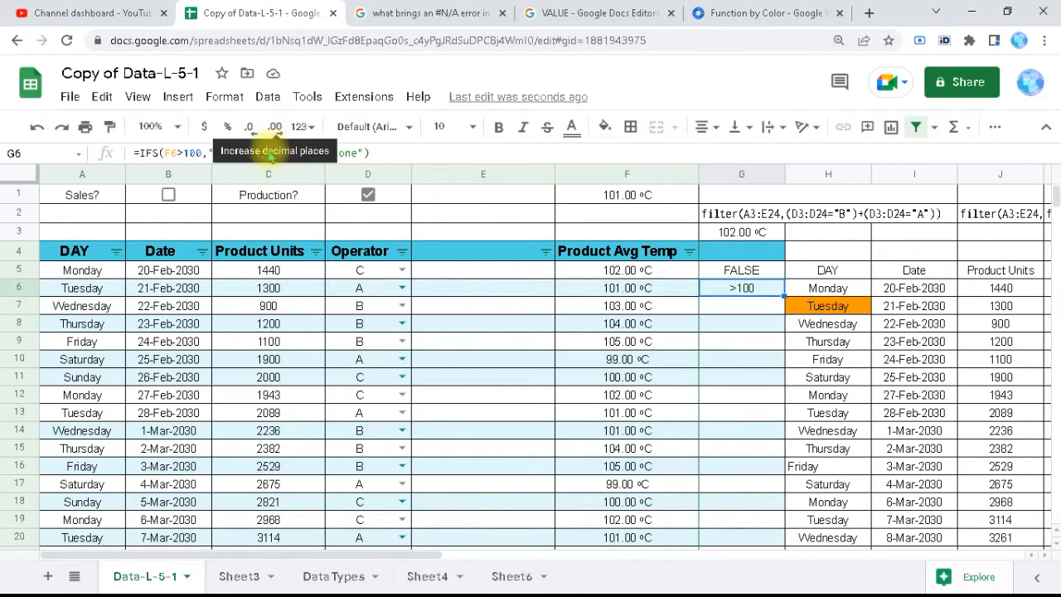
{"action": "double_click", "coordinate": [191, 153]}
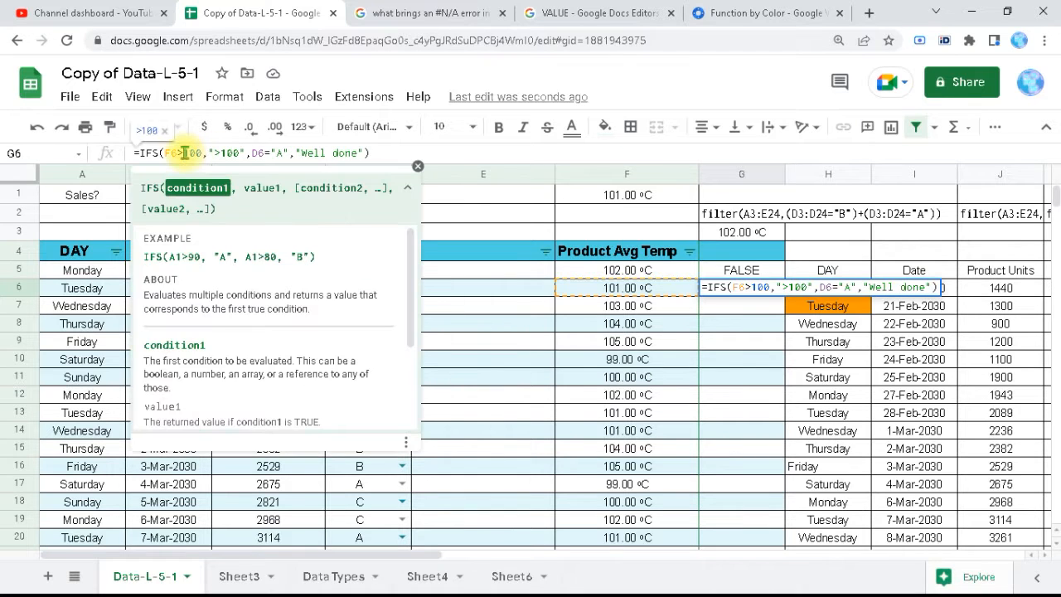
{"action": "left_click", "coordinate": [179, 154]}
{"action": "key", "text": "BackSpace"}
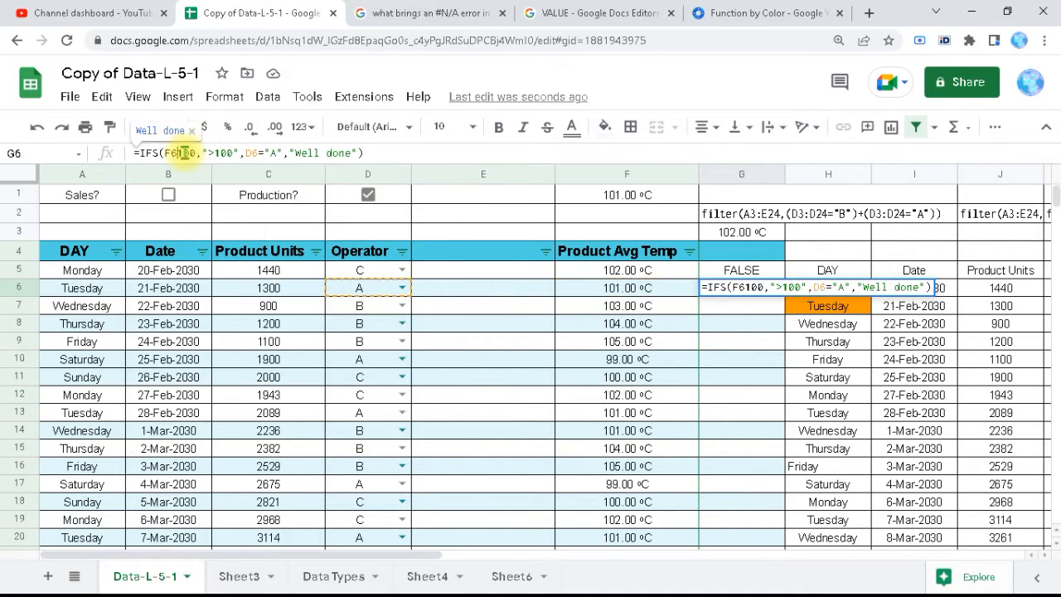
{"action": "type", "text": "<"}
{"action": "key", "text": "Return"}
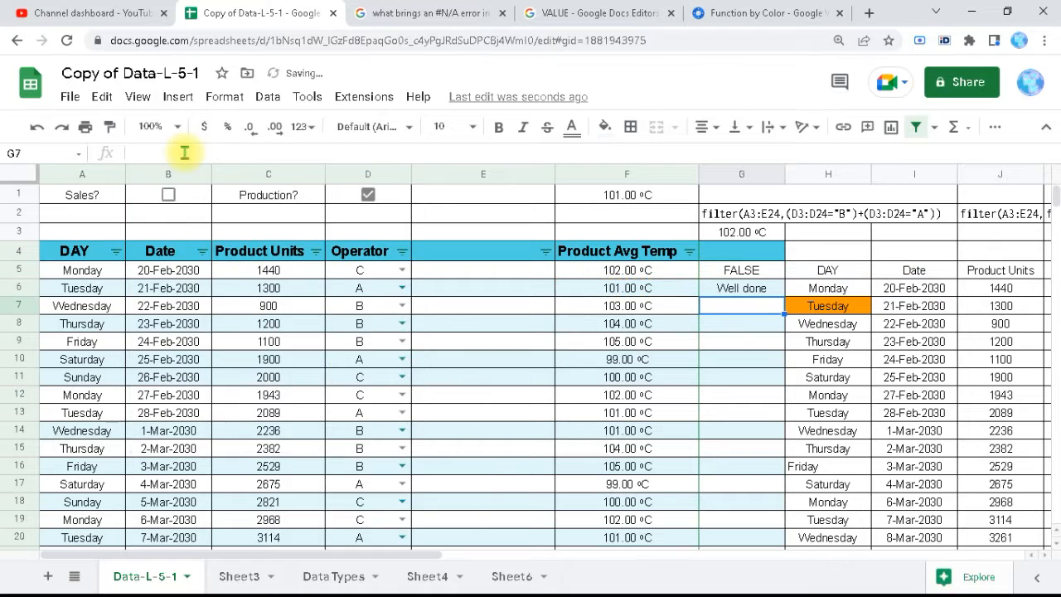
- Change the second condition of the IFS formula in G6 to D6="B"
{"action": "left_click", "coordinate": [754, 294]}
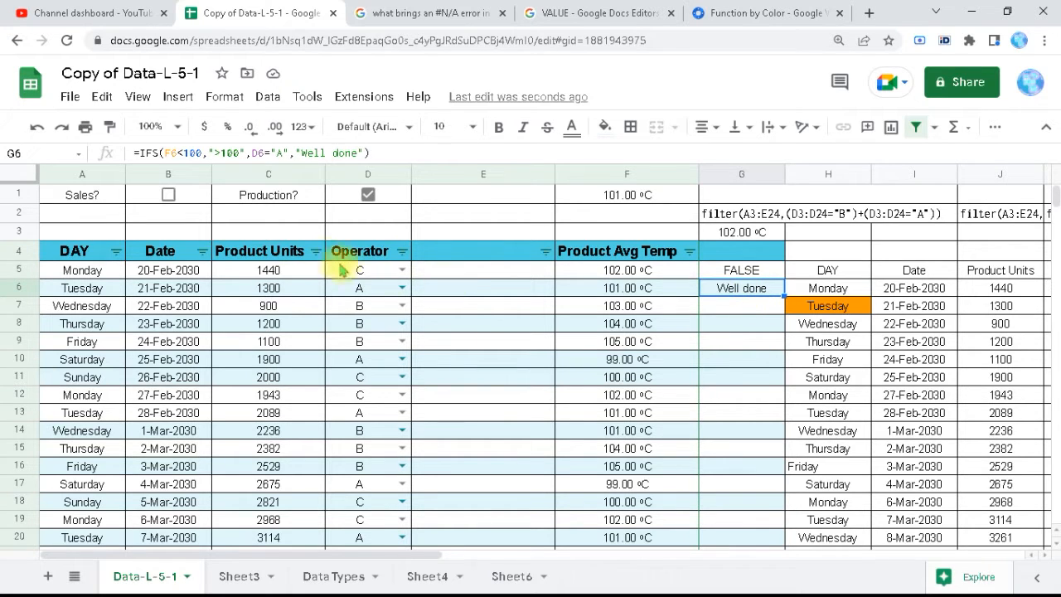
{"action": "left_click", "coordinate": [283, 152]}
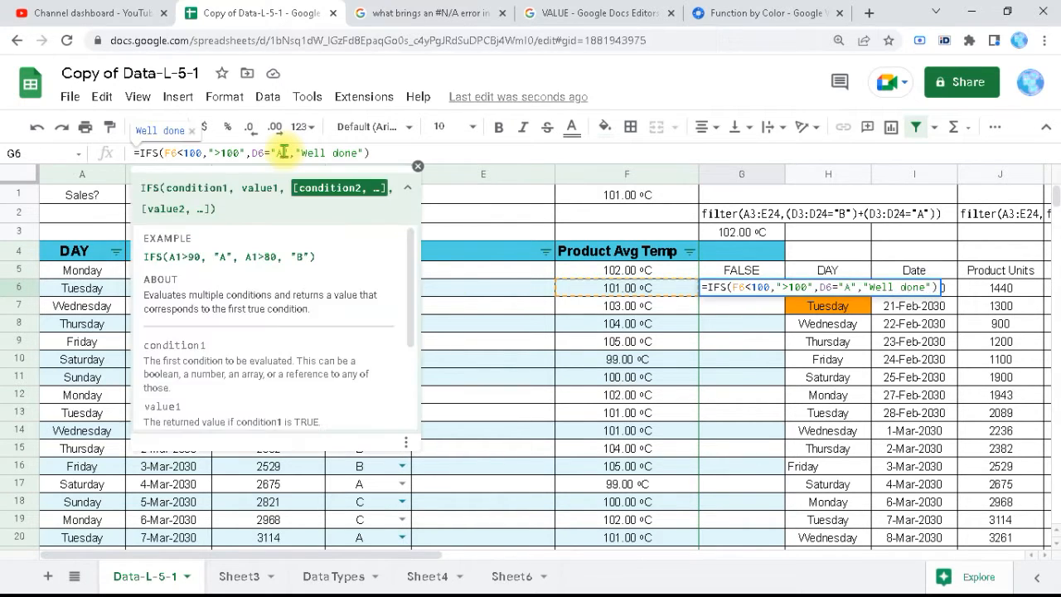
{"action": "double_click", "coordinate": [283, 152]}
{"action": "type", "text": "B"}
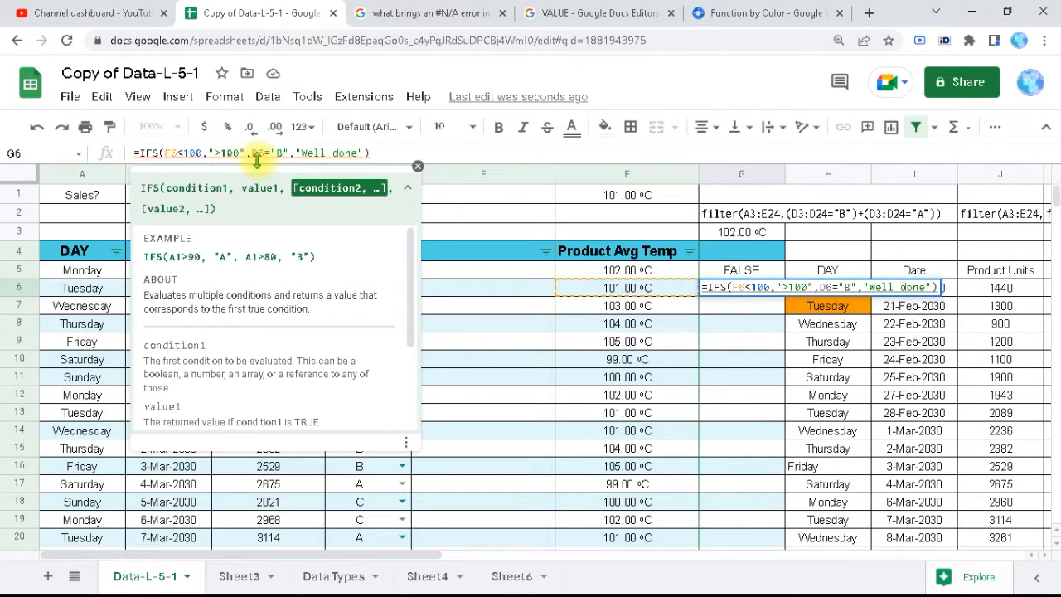
{"action": "key", "text": "Return"}
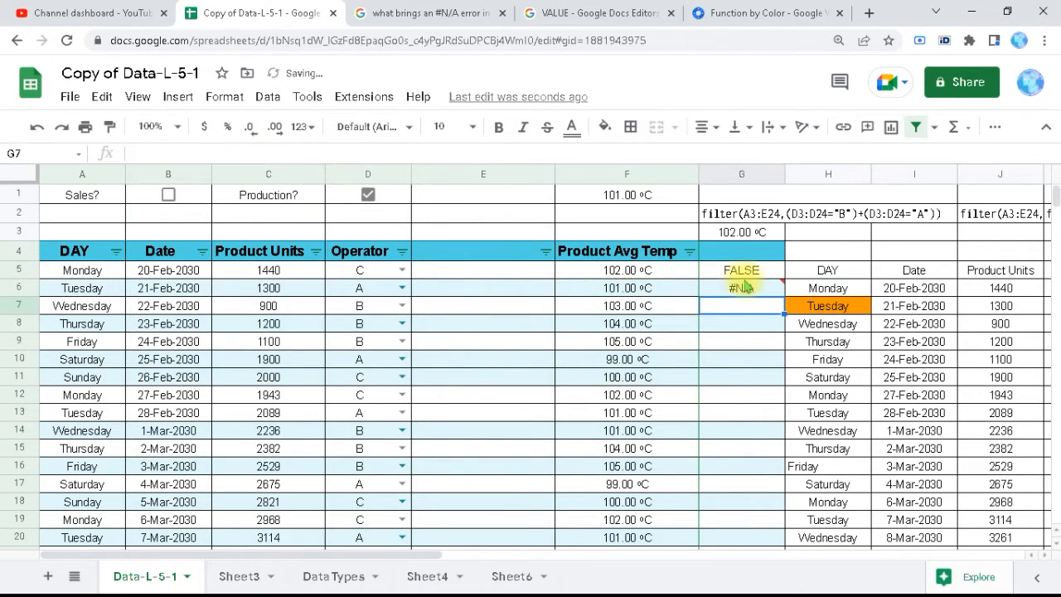
- Wrap the IFS formula in G6 in IFNA, returning "NO match" as the value for an #N/A error
{"action": "mouse_move", "coordinate": [751, 292]}
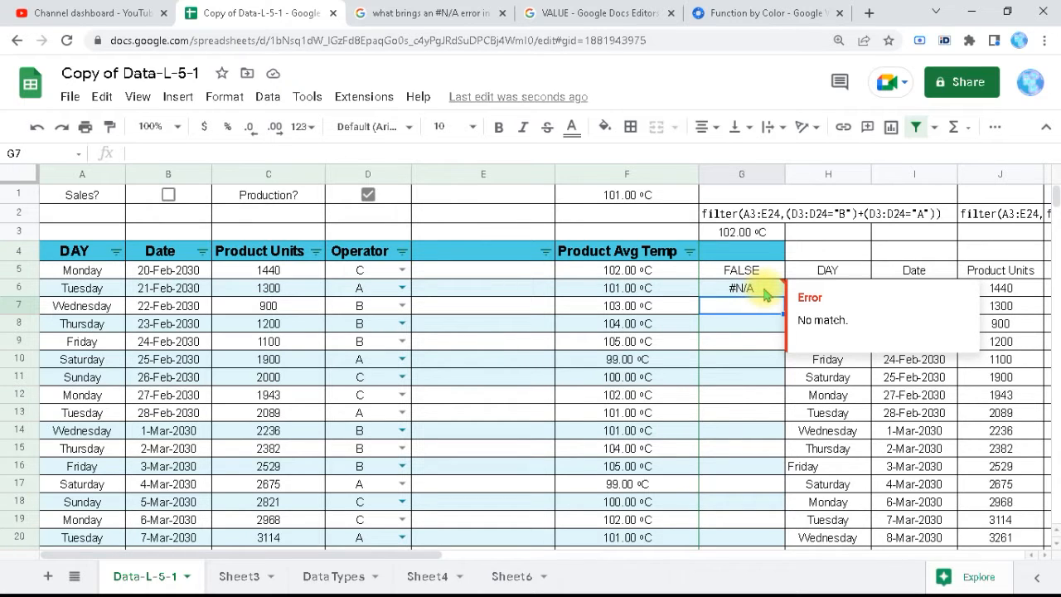
{"action": "left_click", "coordinate": [765, 290]}
{"action": "double_click", "coordinate": [765, 290]}
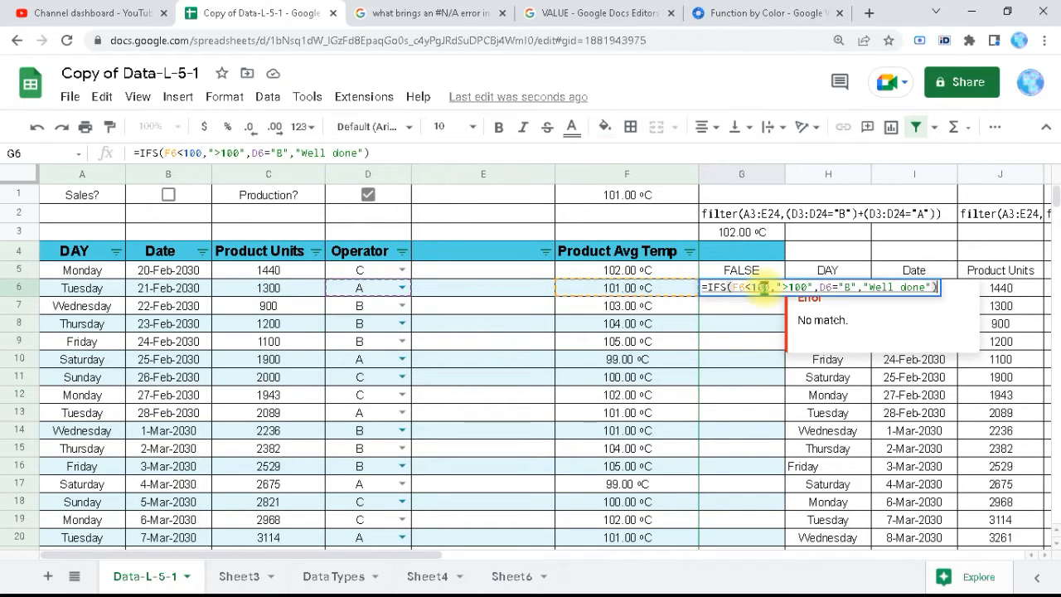
{"action": "left_click", "coordinate": [710, 286]}
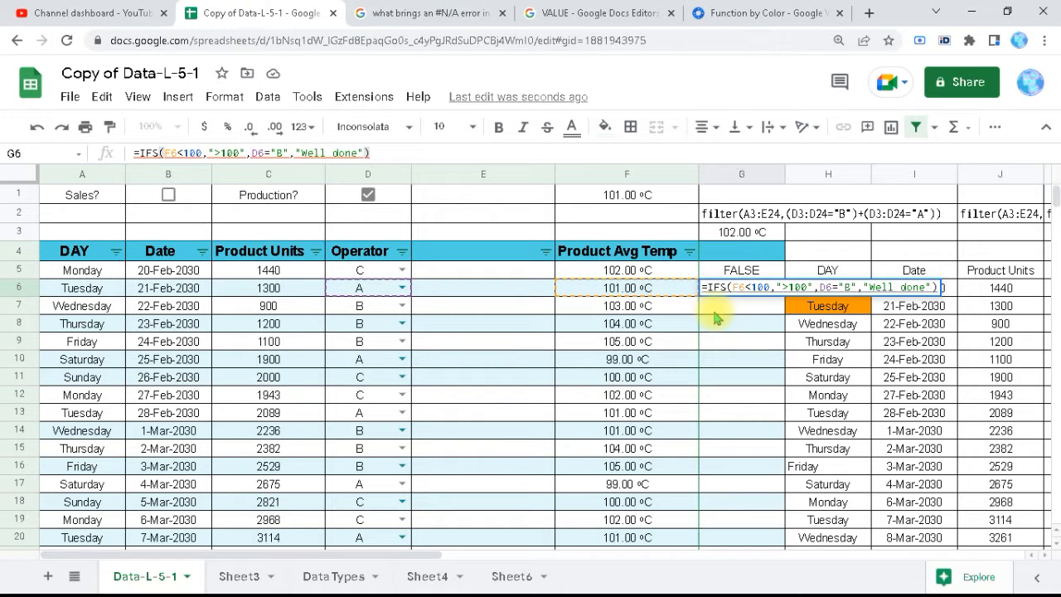
{"action": "type", "text": "IF"}
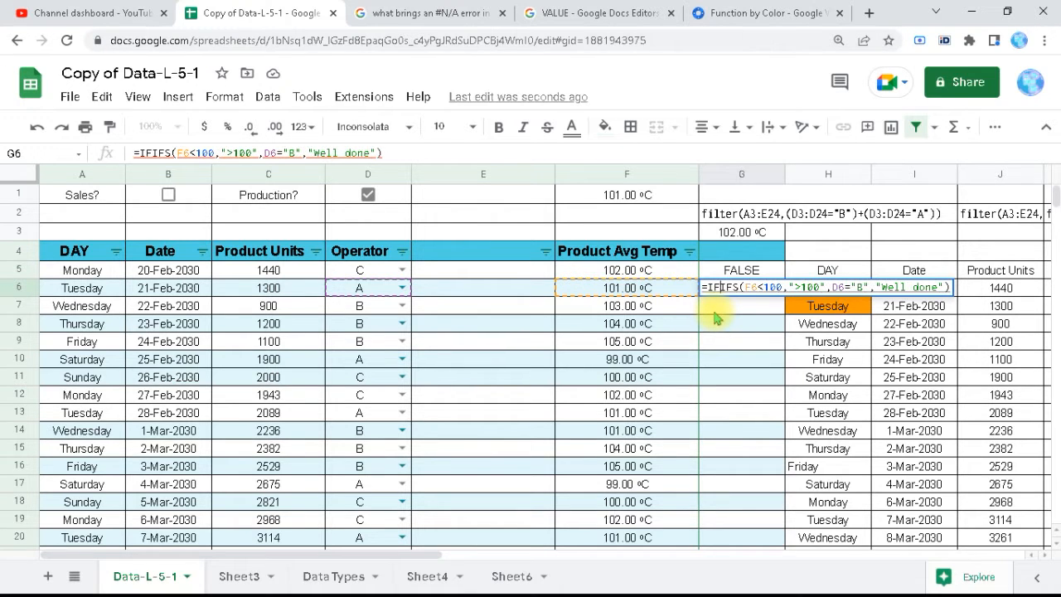
{"action": "type", "text": "NA"}
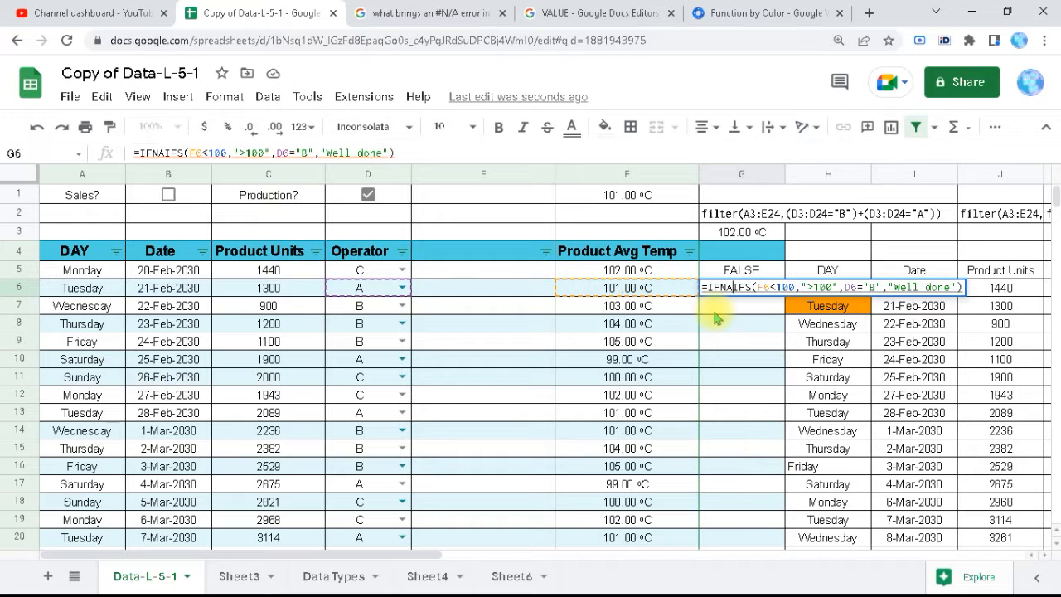
{"action": "type", "text": "("}
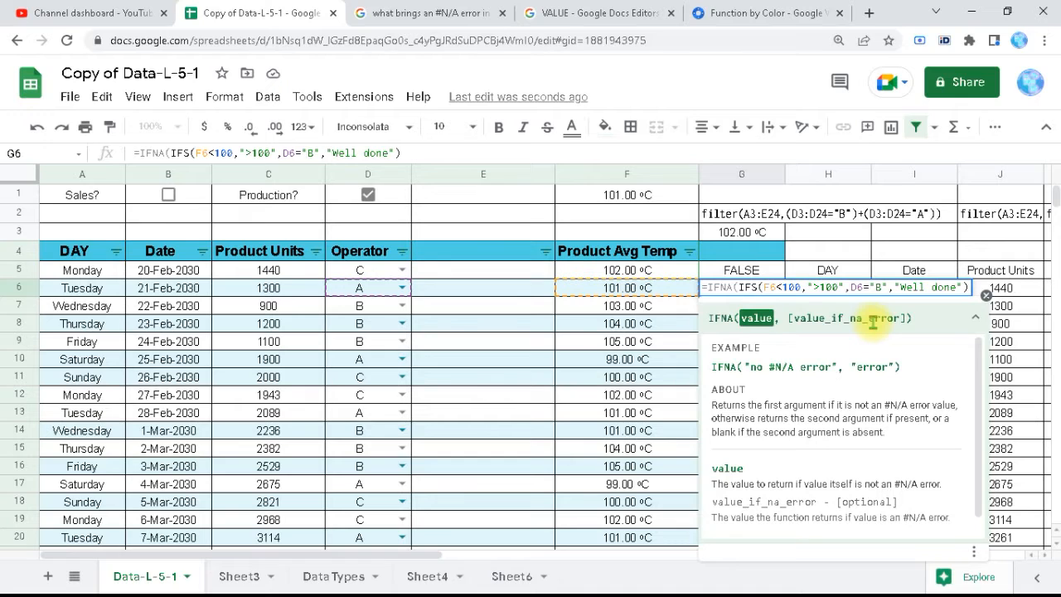
{"action": "key", "text": "End"}
{"action": "type", "text": ","}
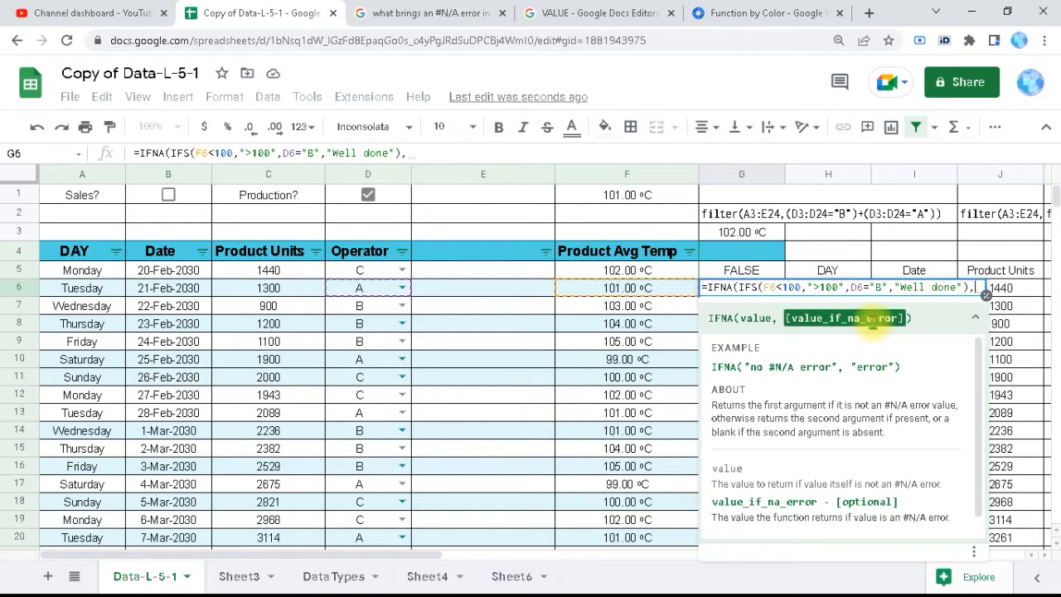
{"action": "type", "text": "\"NO match\")"}
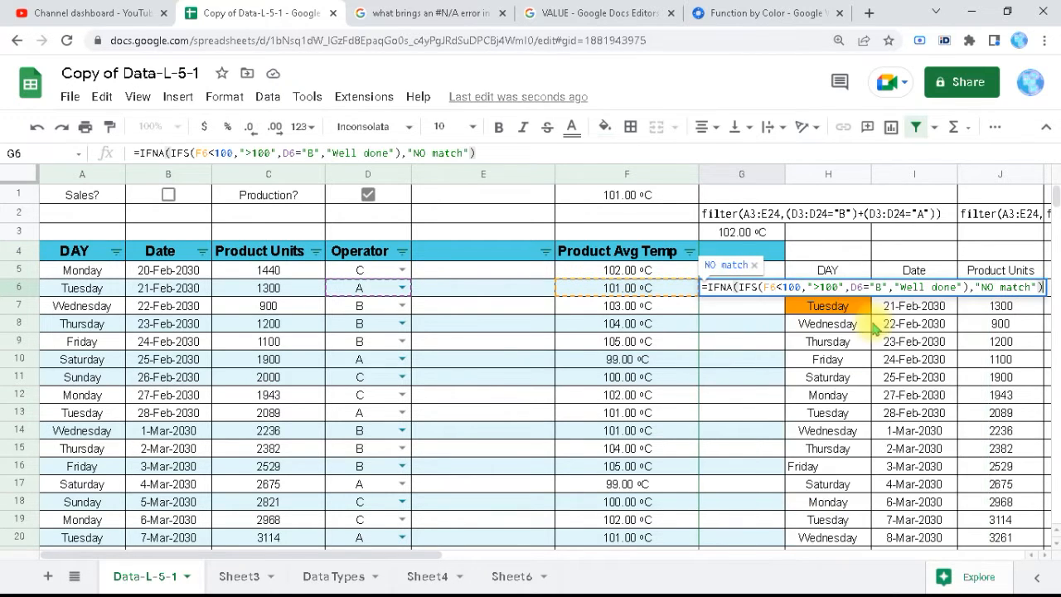
{"action": "key", "text": "Return"}
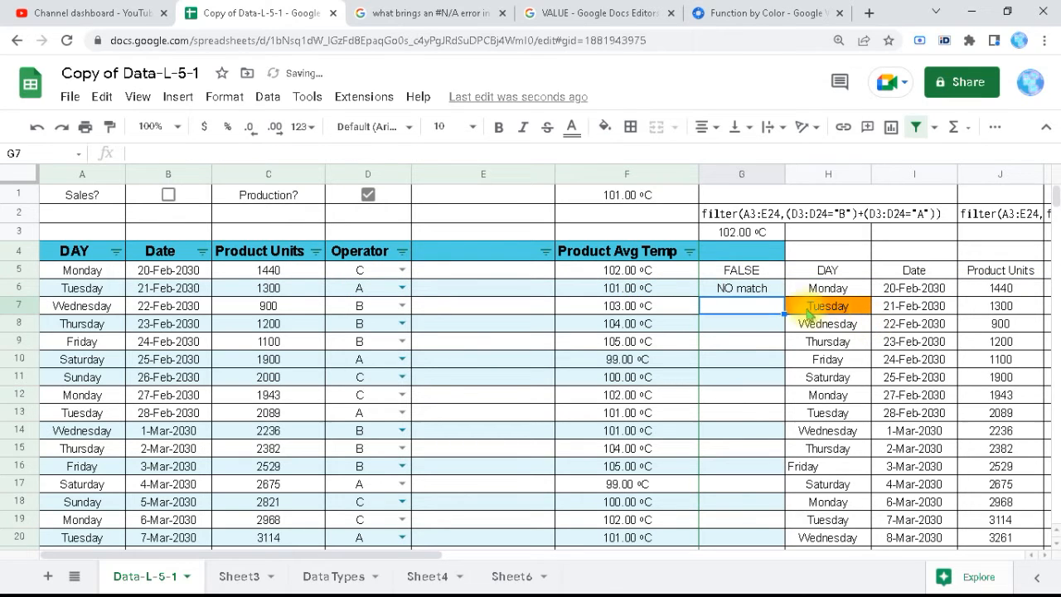
{"action": "left_click", "coordinate": [756, 292]}
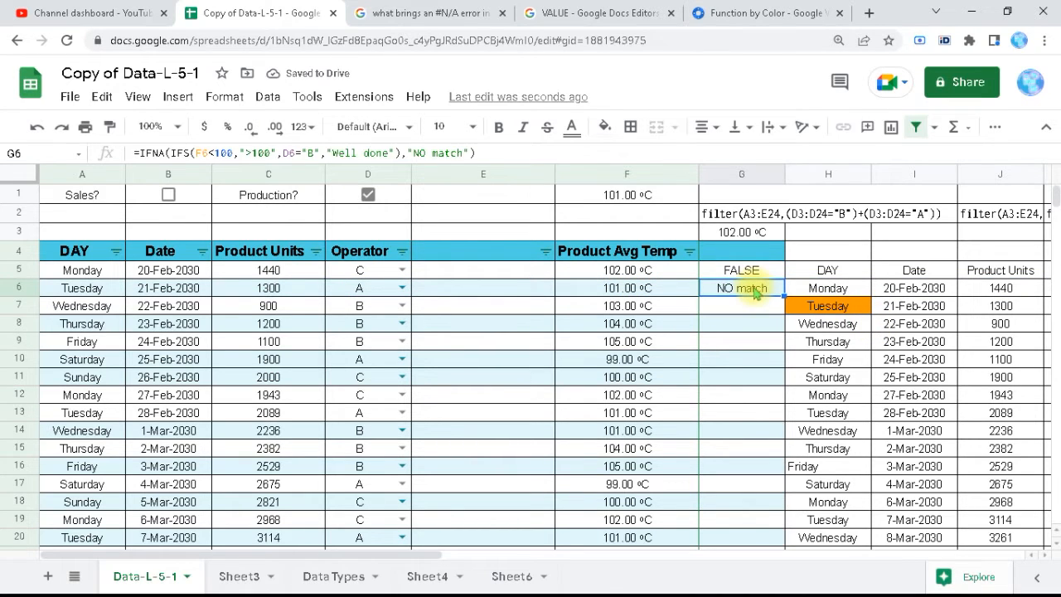
- Replace the IFNA function in the G6 formula with IFERROR, keeping the nested IFS and its fallback text
{"action": "left_click", "coordinate": [752, 307]}
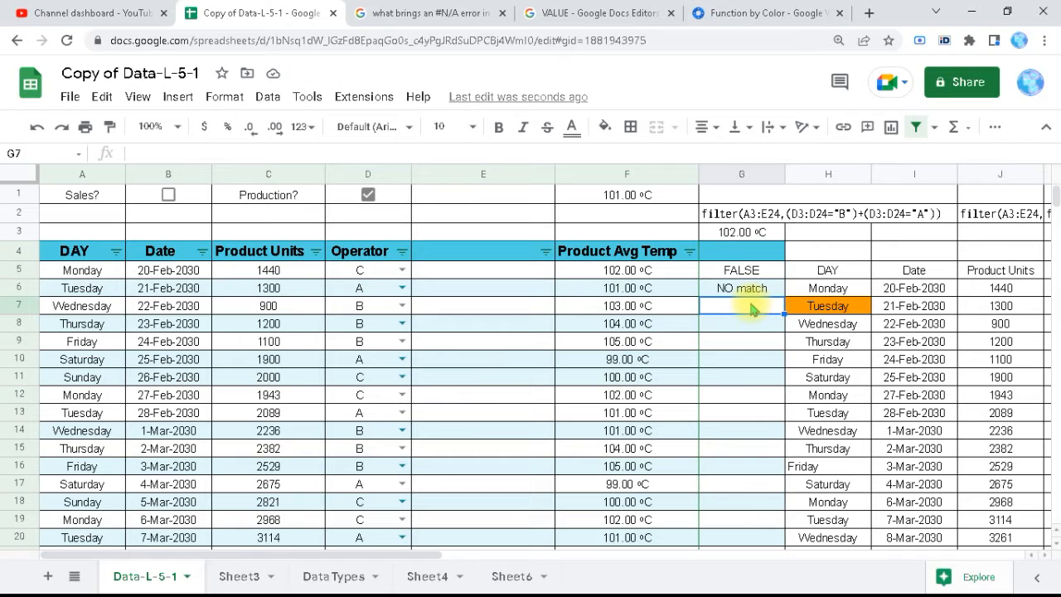
{"action": "type", "text": "=IF"}
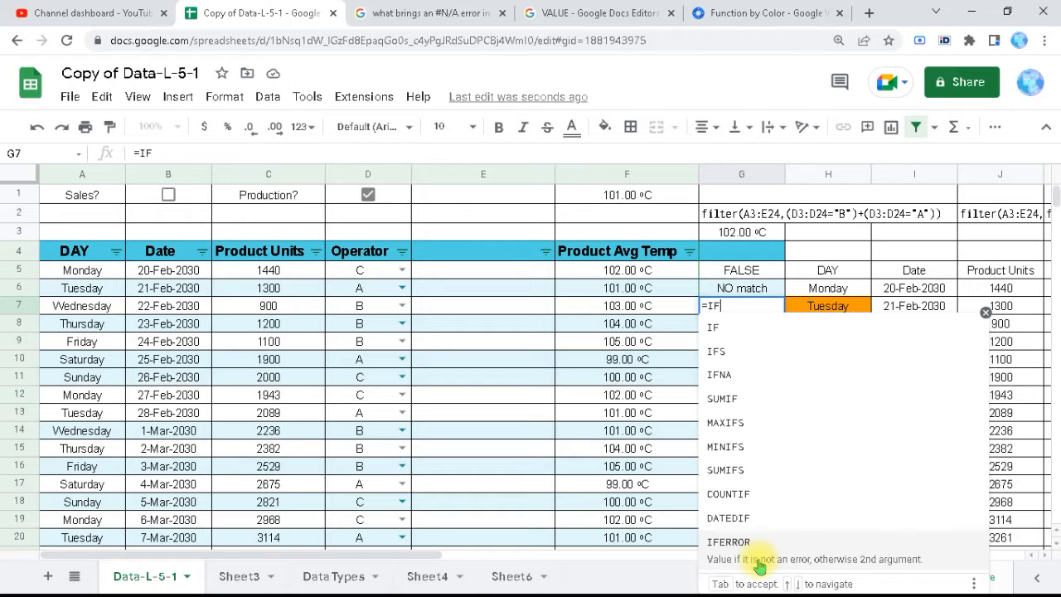
{"action": "left_click", "coordinate": [736, 287]}
{"action": "left_click", "coordinate": [165, 152]}
{"action": "key", "text": "BackSpace"}
{"action": "key", "text": "BackSpace"}
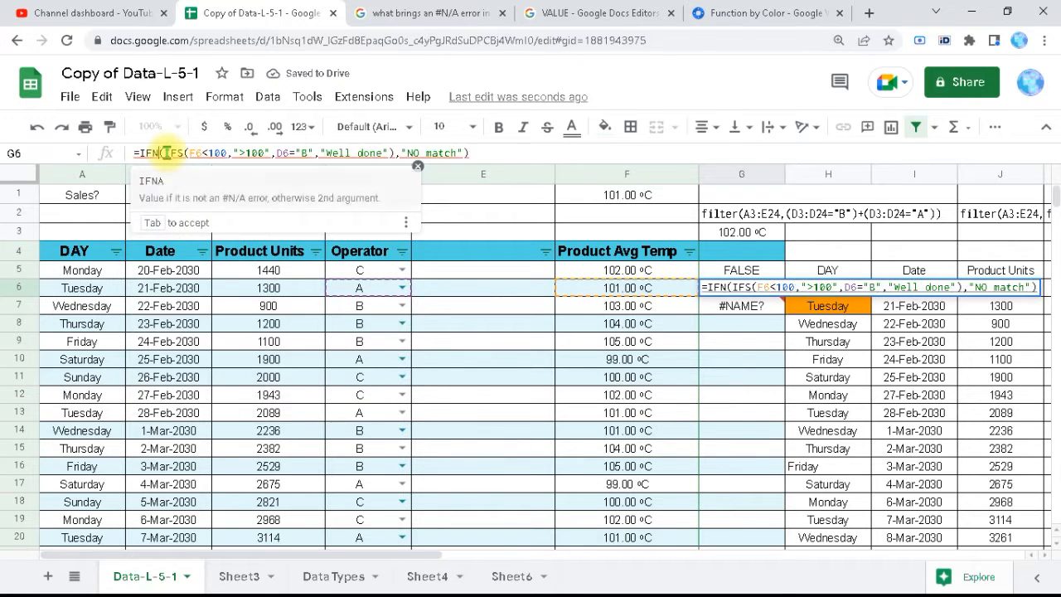
{"action": "type", "text": "Er"}
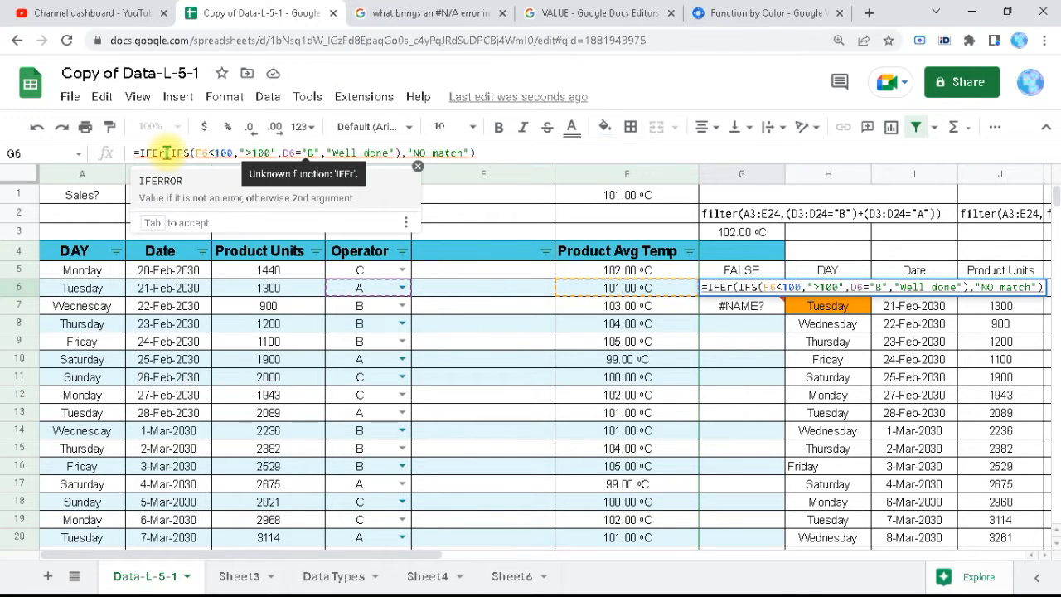
{"action": "key", "text": "Tab"}
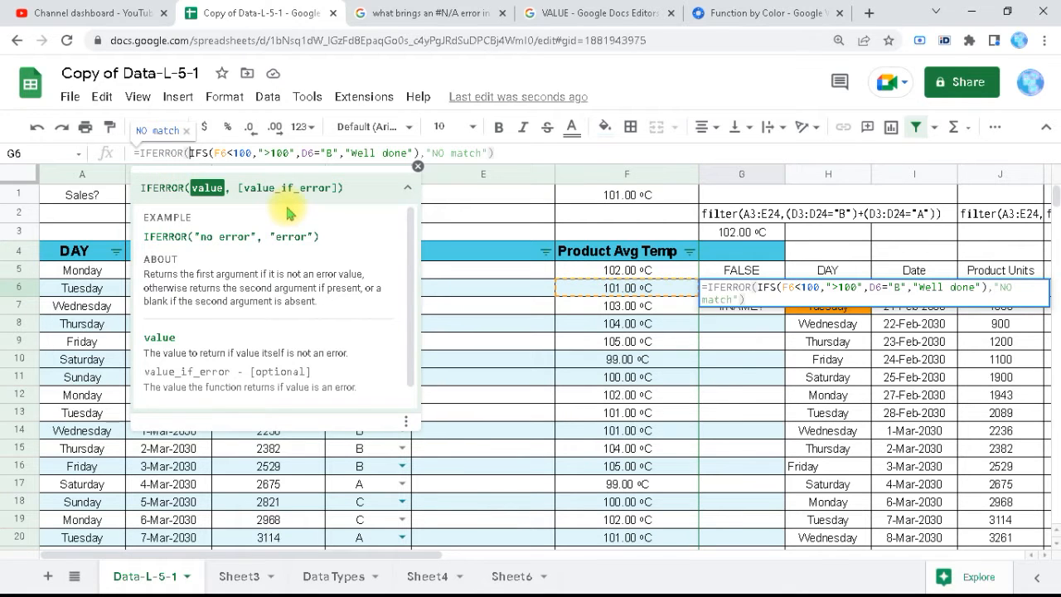
{"action": "key", "text": "Return"}
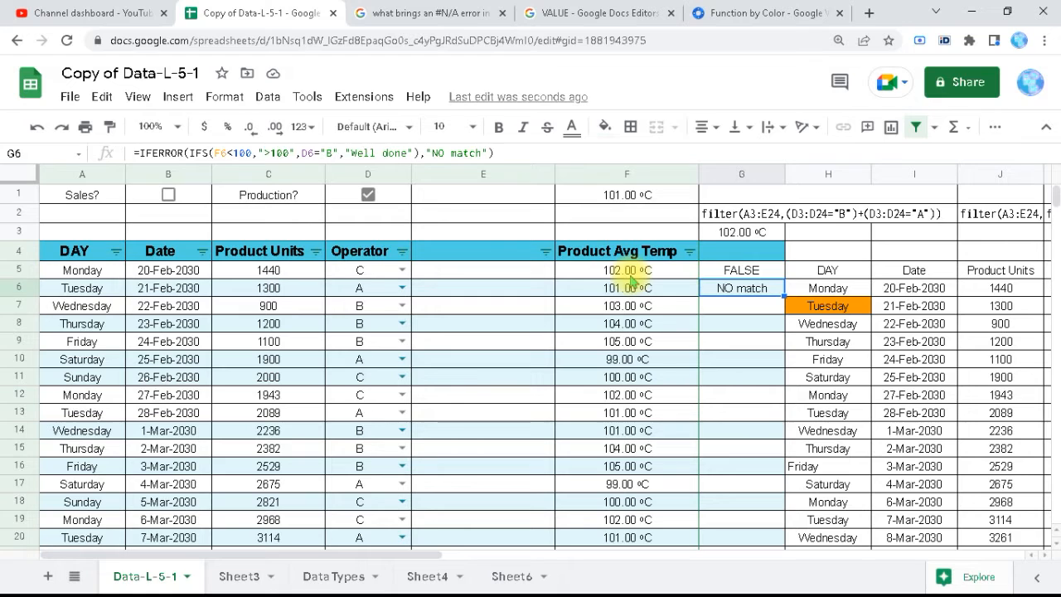
- Begin a SUMIF formula in G7 with column D as the range and "=C" as the criterion
{"action": "key", "text": "Down"}
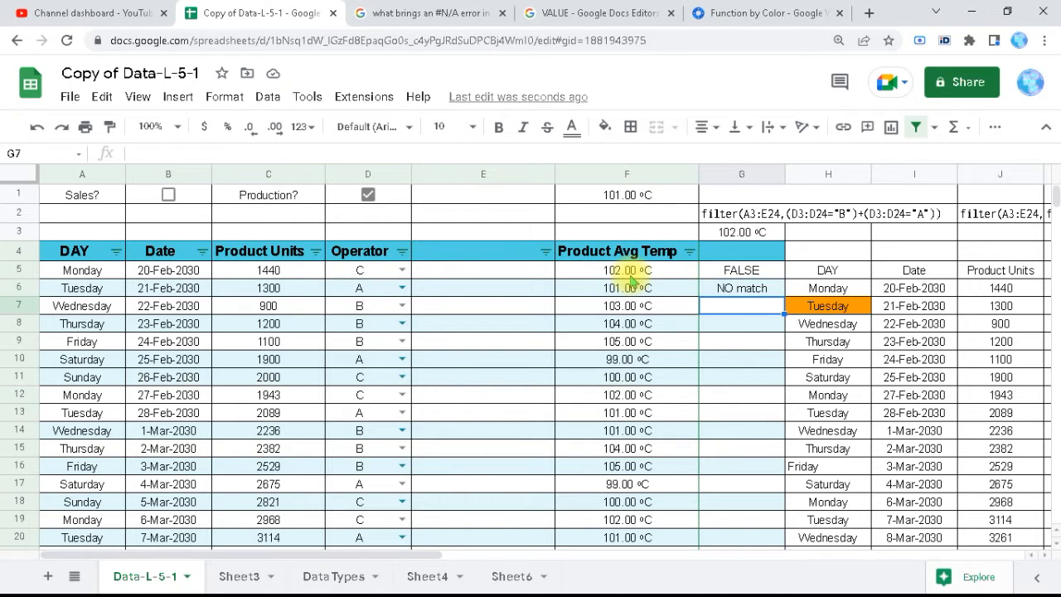
{"action": "type", "text": "=IF"}
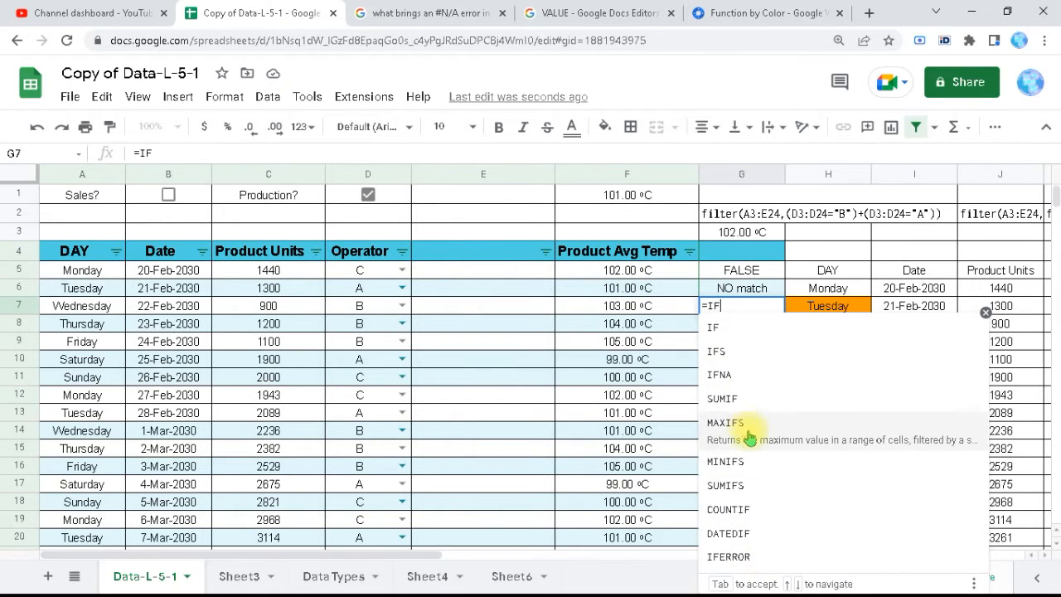
{"action": "left_click", "coordinate": [741, 401]}
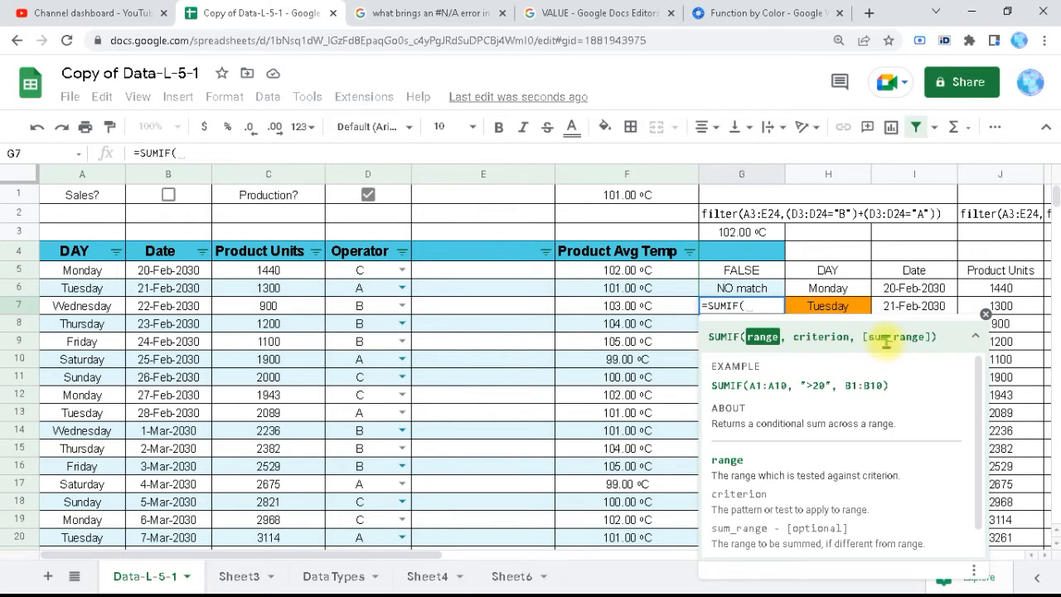
{"action": "left_click", "coordinate": [367, 175]}
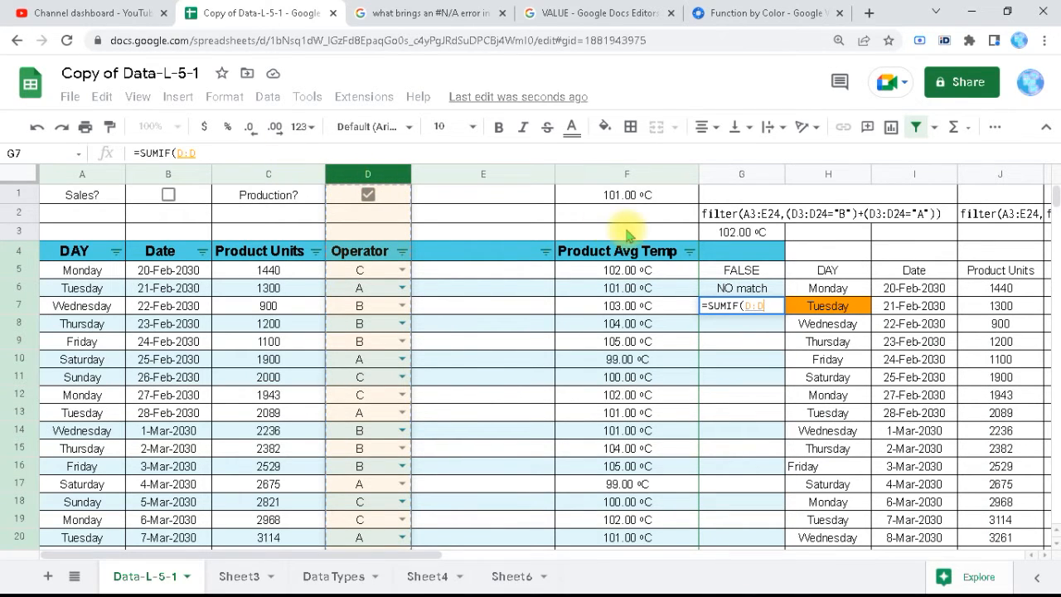
{"action": "type", "text": ","}
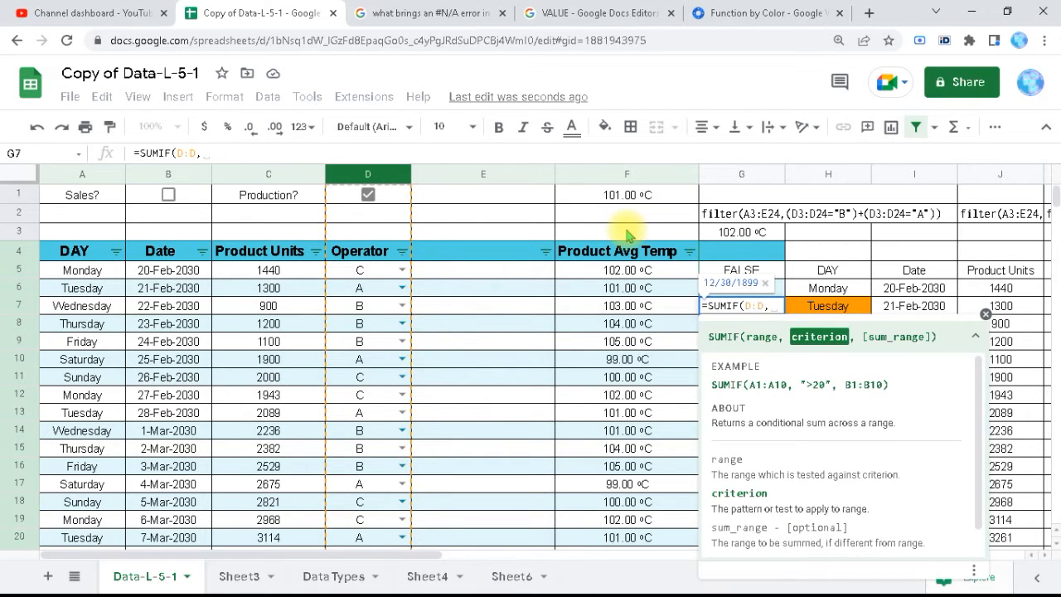
{"action": "type", "text": "="}
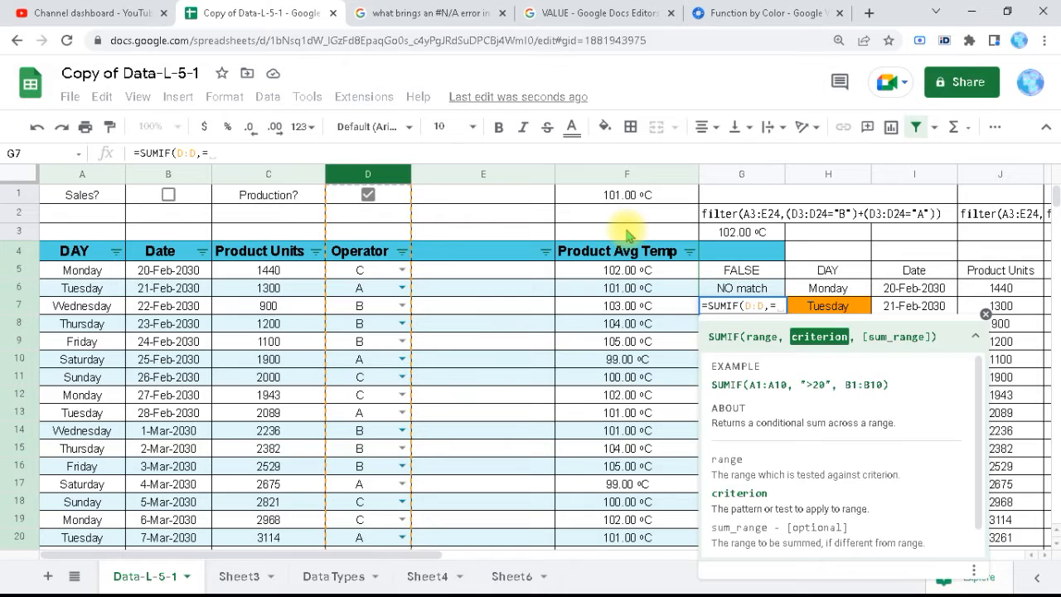
{"action": "key", "text": "BackSpace"}
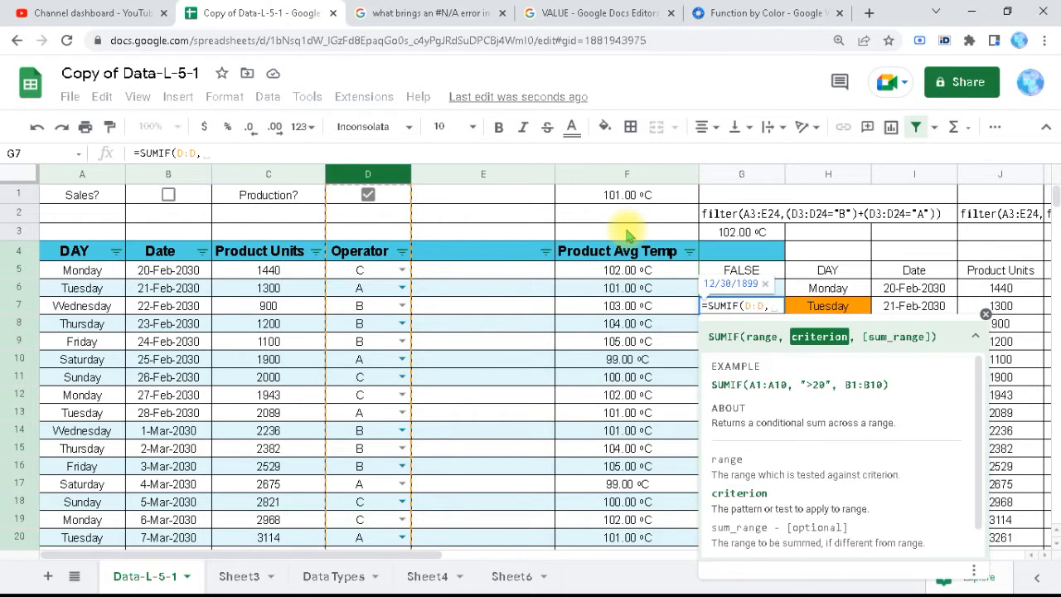
{"action": "type", "text": "\""}
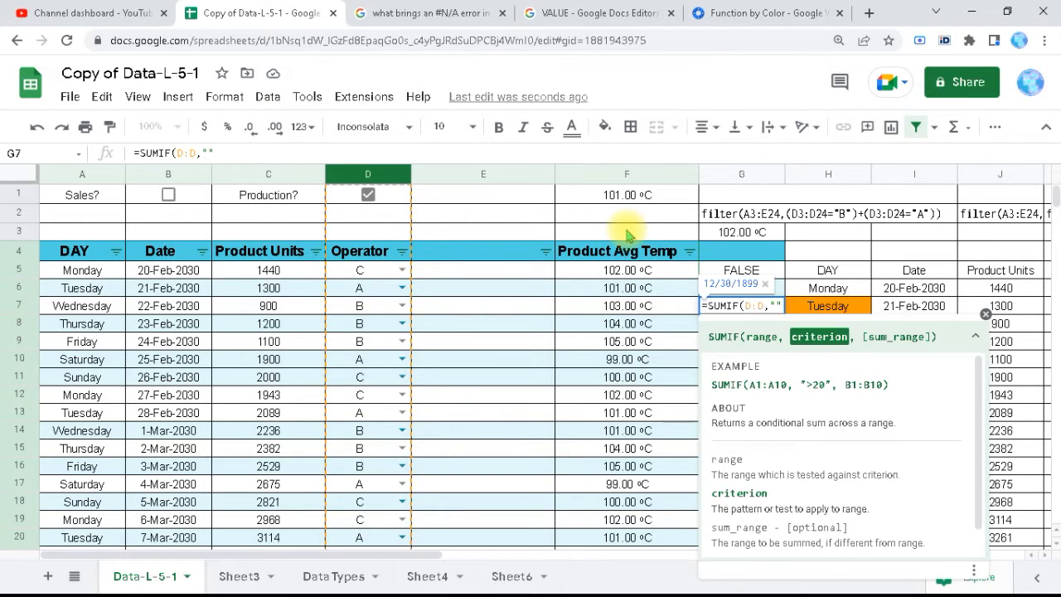
{"action": "type", "text": "=C"}
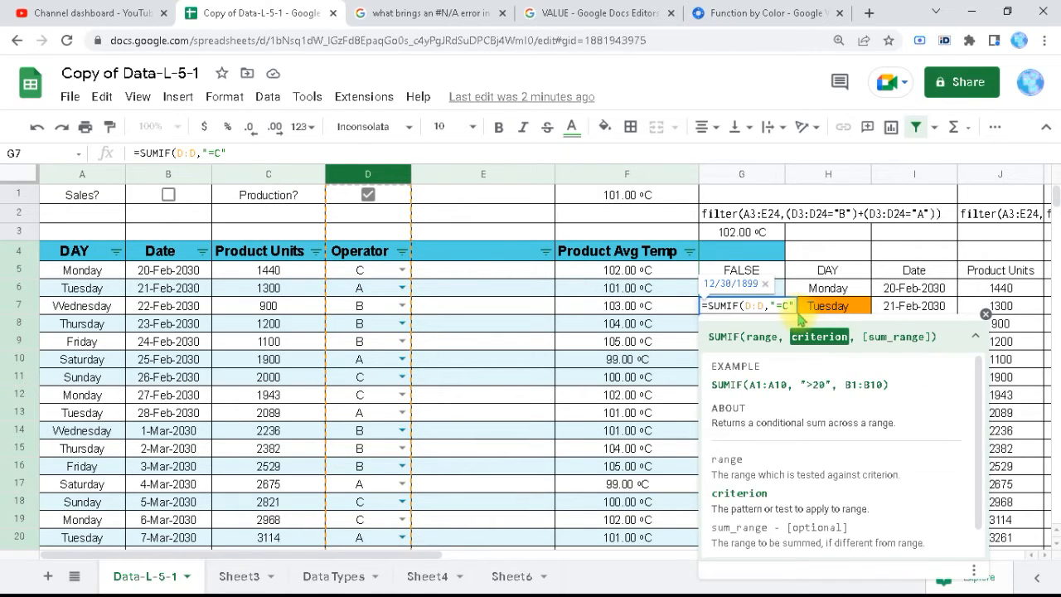
- Complete the G7 SUMIF formula with column C as the sum range
{"action": "type", "text": ","}
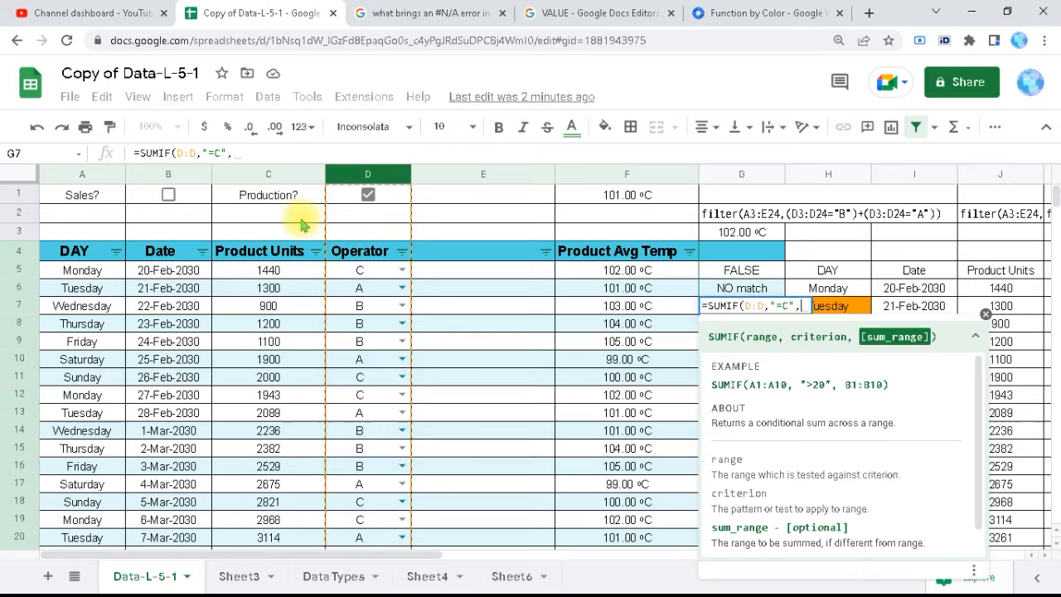
{"action": "left_click", "coordinate": [263, 178]}
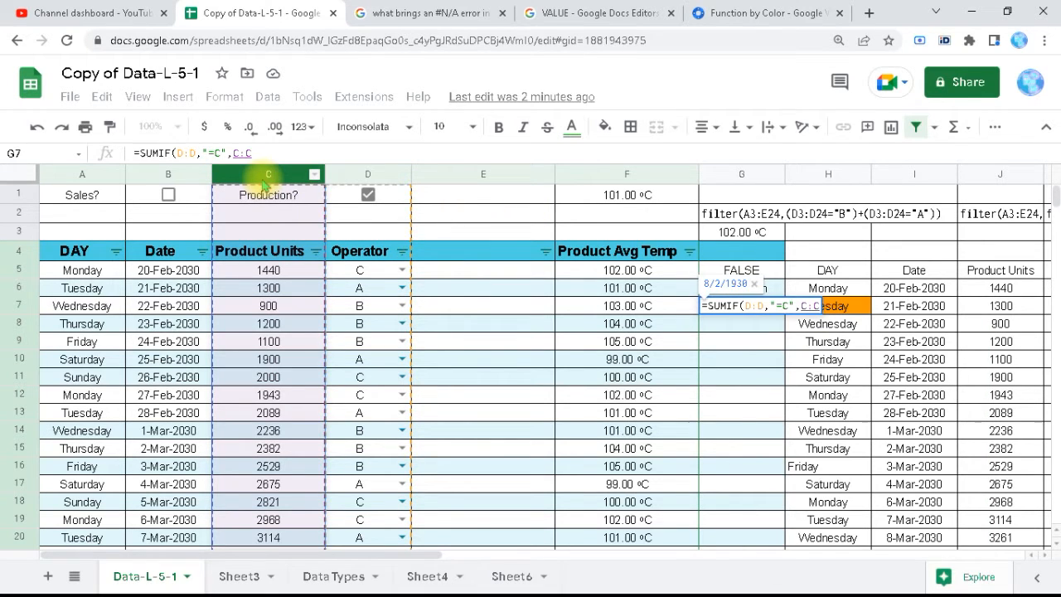
{"action": "type", "text": ")"}
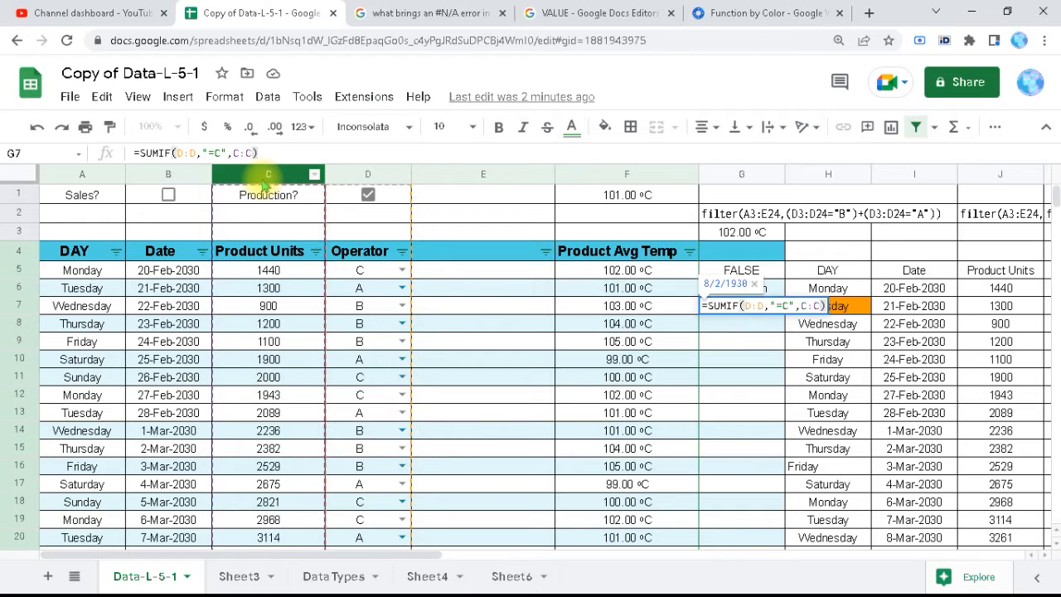
{"action": "key", "text": "Return"}
{"action": "left_click", "coordinate": [749, 356]}
{"action": "left_click", "coordinate": [746, 314]}
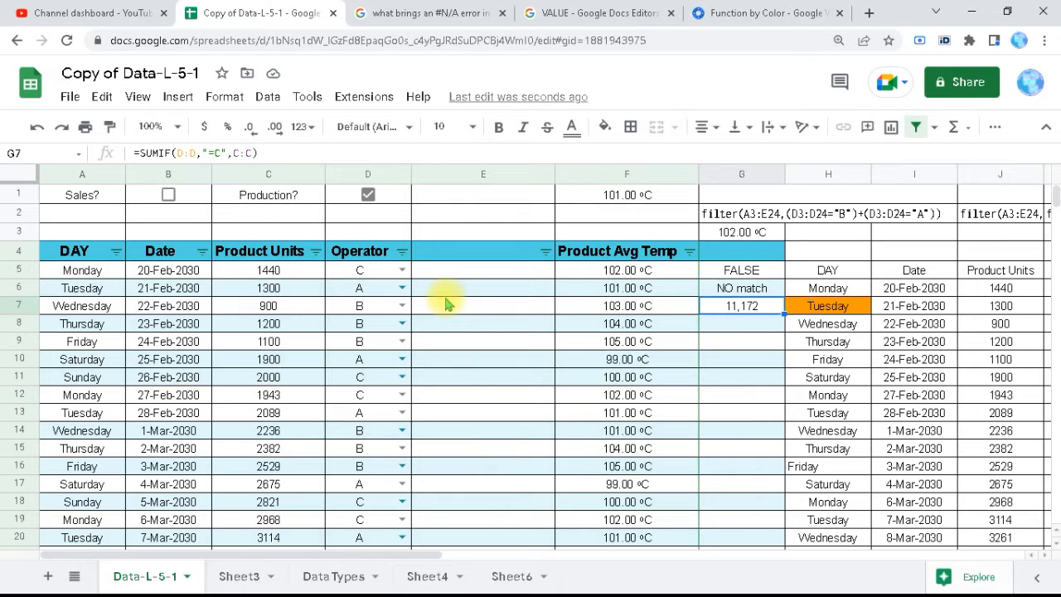
- Filter the Operator column by values to show only operator C
{"action": "left_click", "coordinate": [403, 253]}
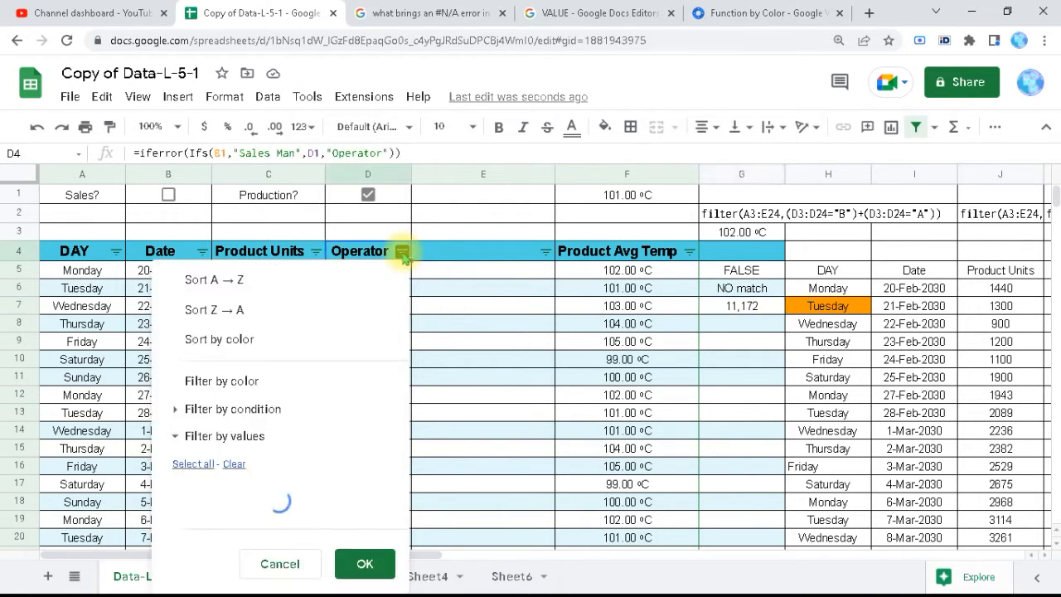
{"action": "left_click", "coordinate": [193, 538]}
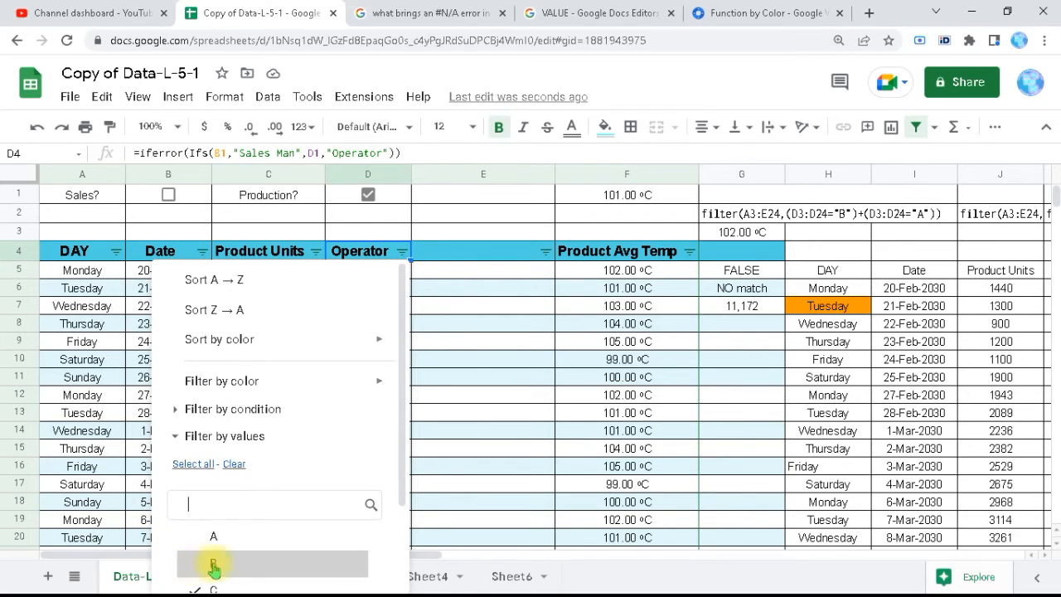
{"action": "left_click_drag", "start_coordinate": [403, 479], "coordinate": [360, 566]}
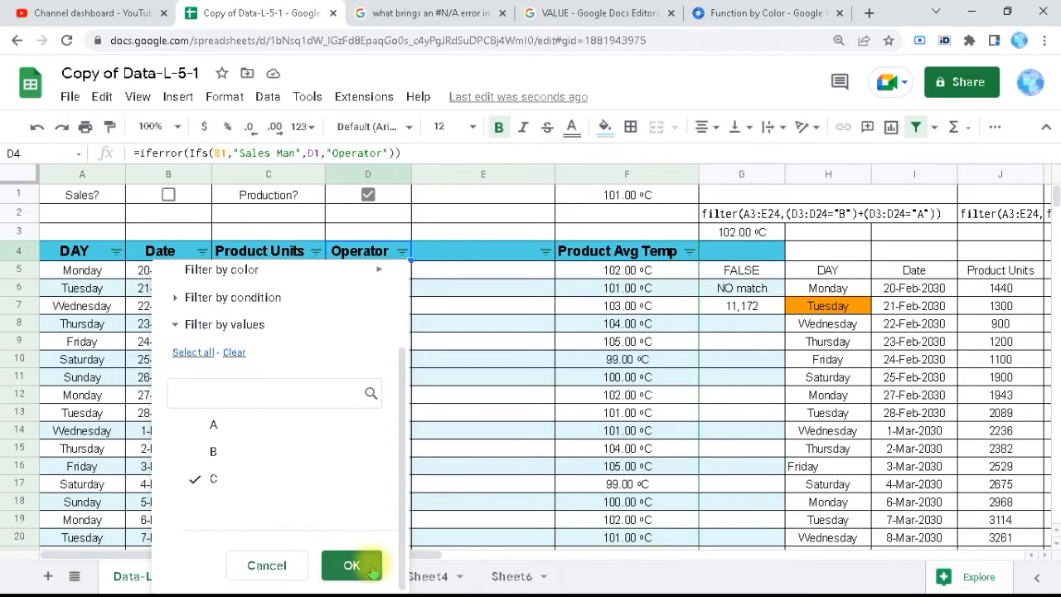
{"action": "left_click", "coordinate": [351, 565]}
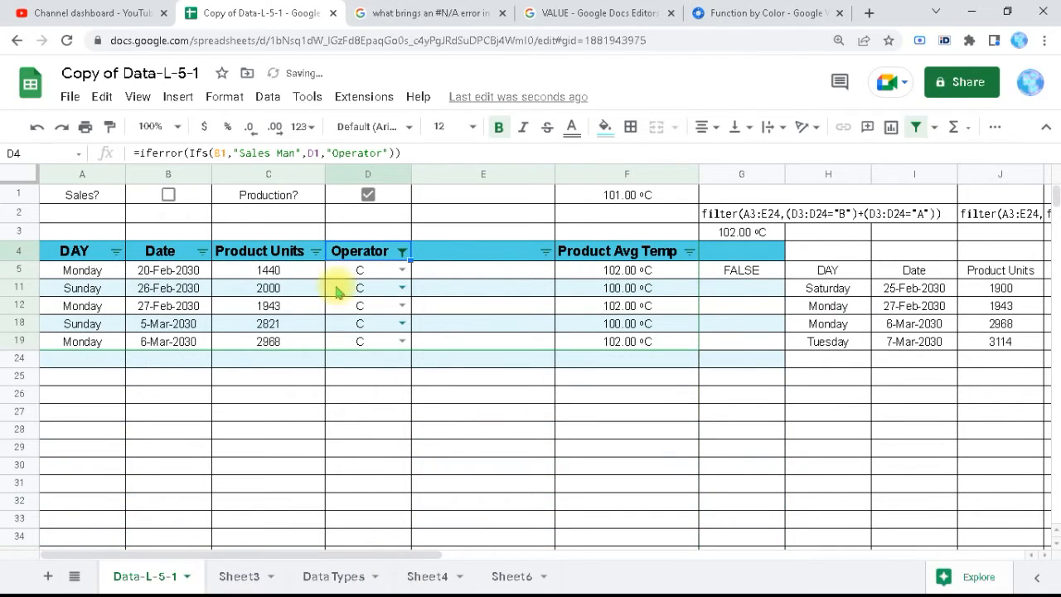
- Select the filtered Product Units values for operator C to check their sum against the SUMIF total
{"action": "left_click", "coordinate": [282, 274]}
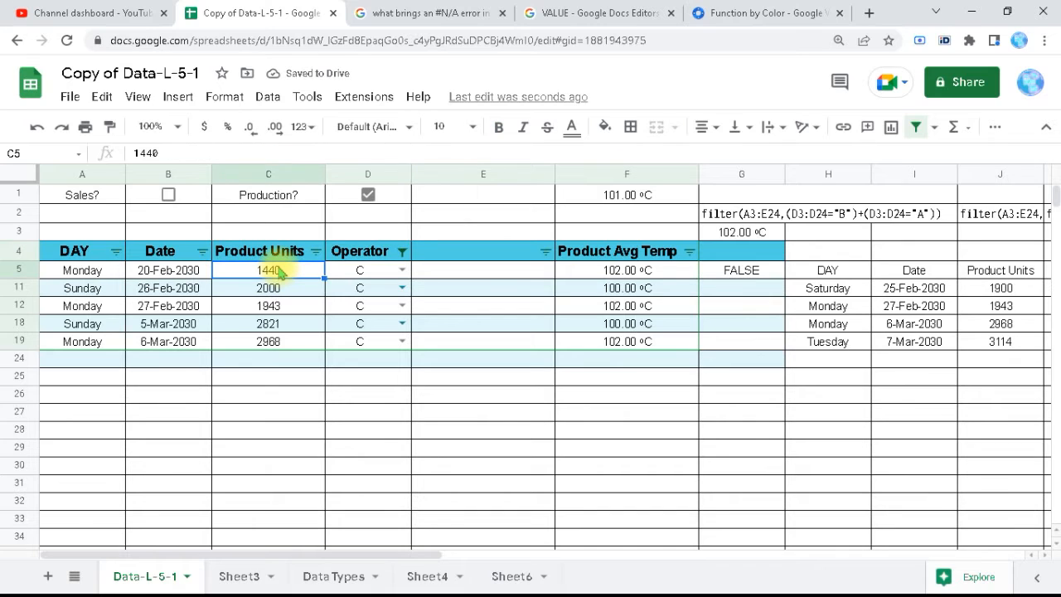
{"action": "key", "text": "shift+Down"}
{"action": "key", "text": "shift+Down"}
{"action": "key", "text": "shift+Down"}
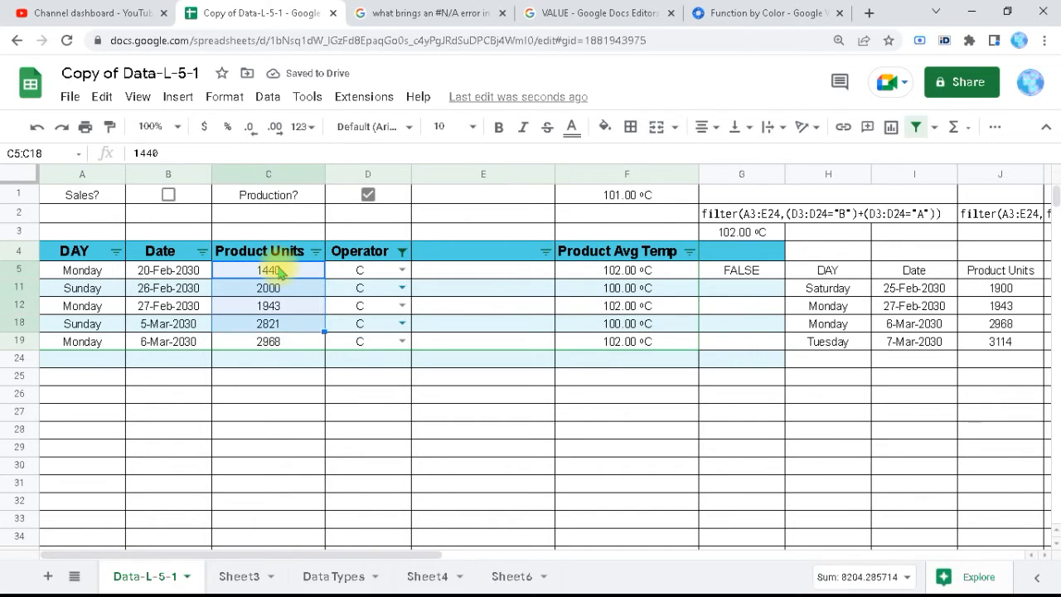
{"action": "key", "text": "shift+Down"}
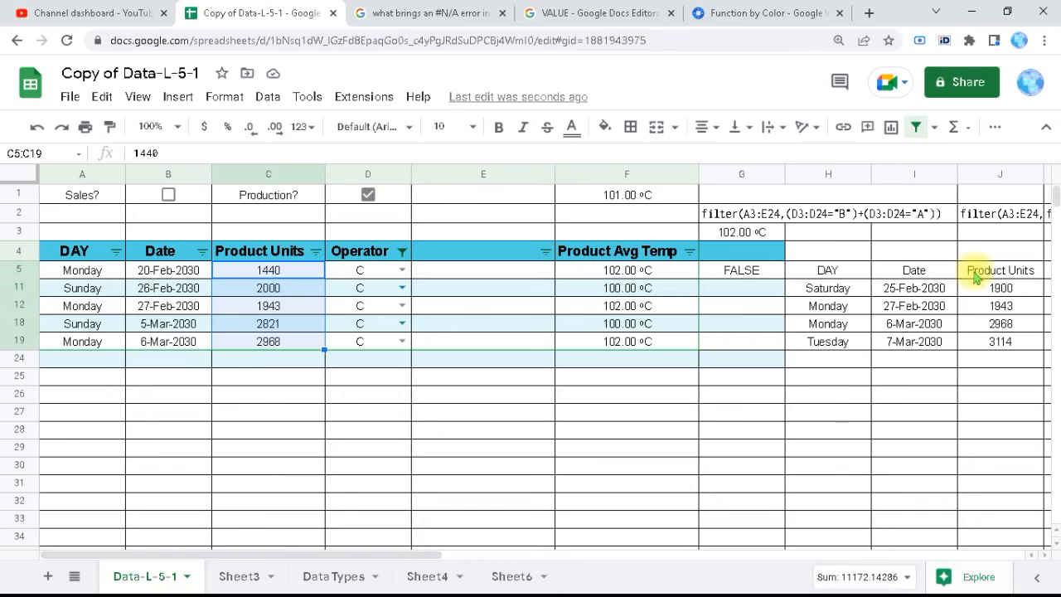
- Reset the Operator column's value filter to include operators A, B and C
{"action": "left_click", "coordinate": [316, 253]}
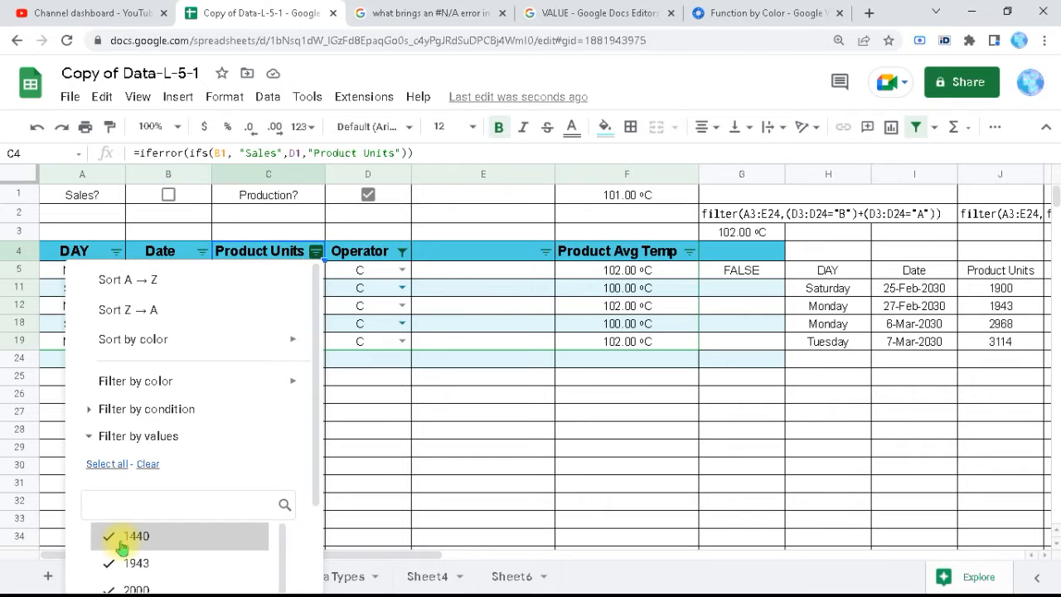
{"action": "left_click", "coordinate": [403, 253]}
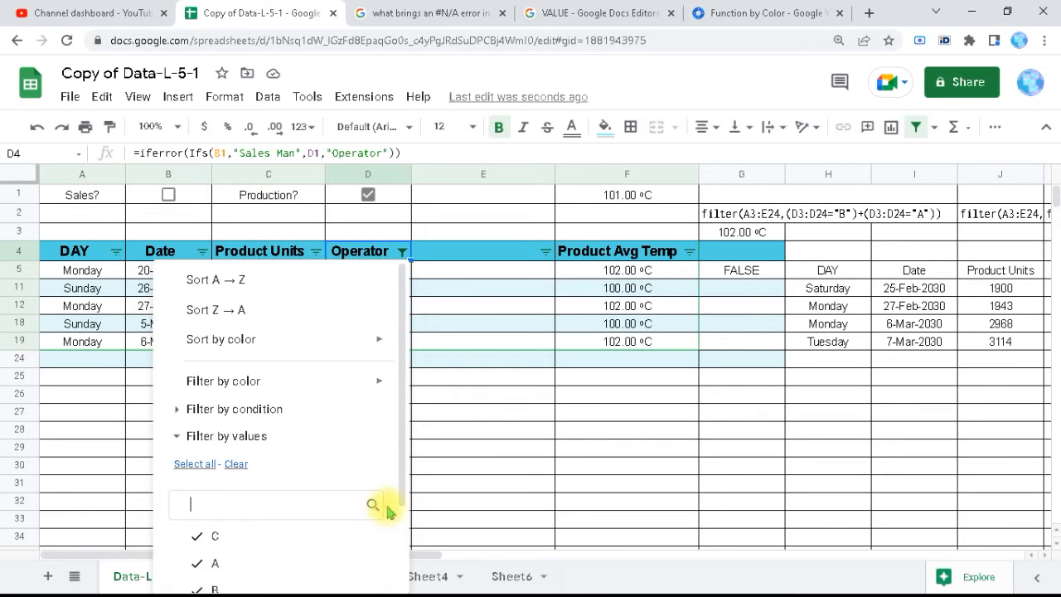
{"action": "scroll", "coordinate": [403, 502], "scroll_direction": "down", "scroll_amount": 2}
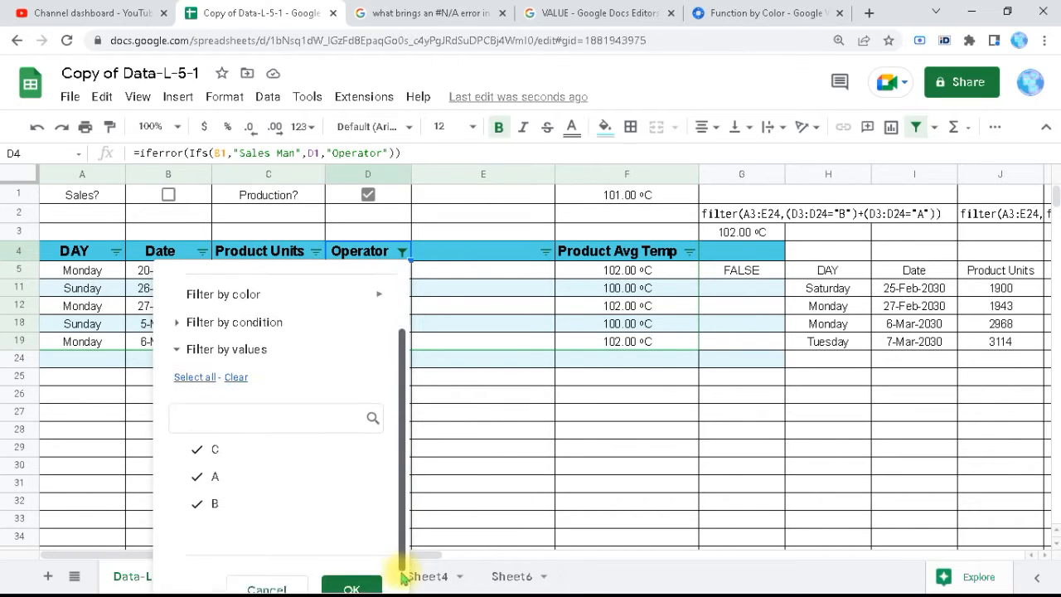
{"action": "left_click", "coordinate": [352, 573]}
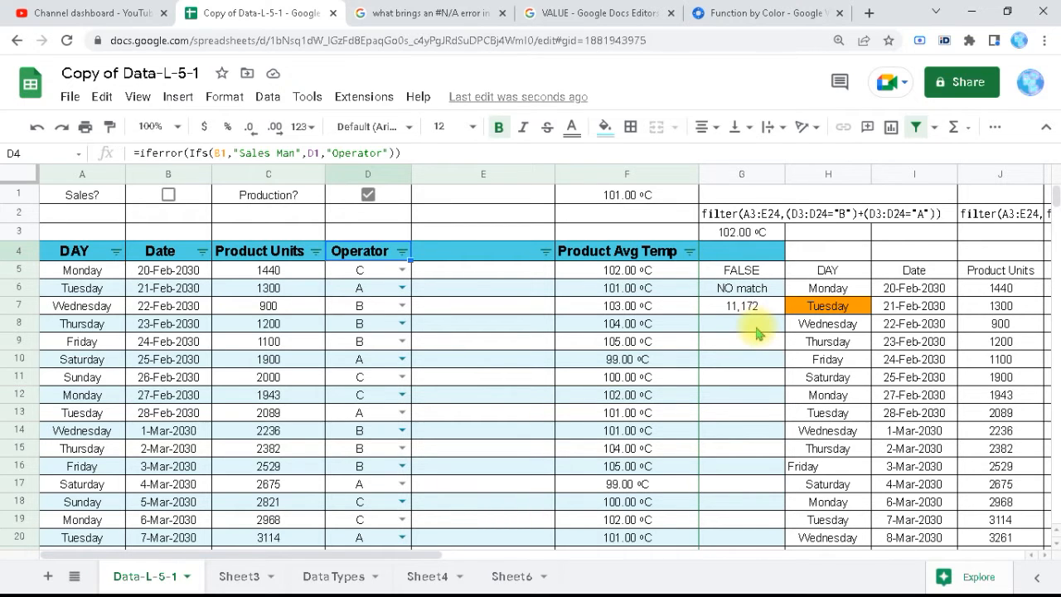
- Change the tested range of the G7 SUMIF formula to C:C
{"action": "left_click", "coordinate": [756, 331]}
{"action": "scroll", "coordinate": [756, 332], "scroll_direction": "down", "scroll_amount": 1}
{"action": "left_click", "coordinate": [753, 267]}
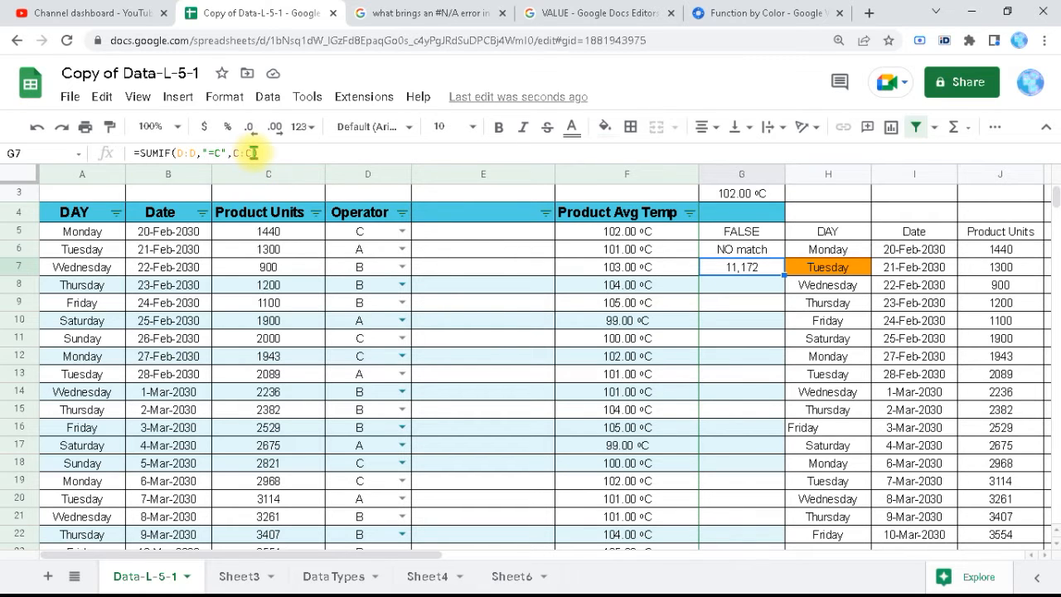
{"action": "left_click", "coordinate": [215, 152]}
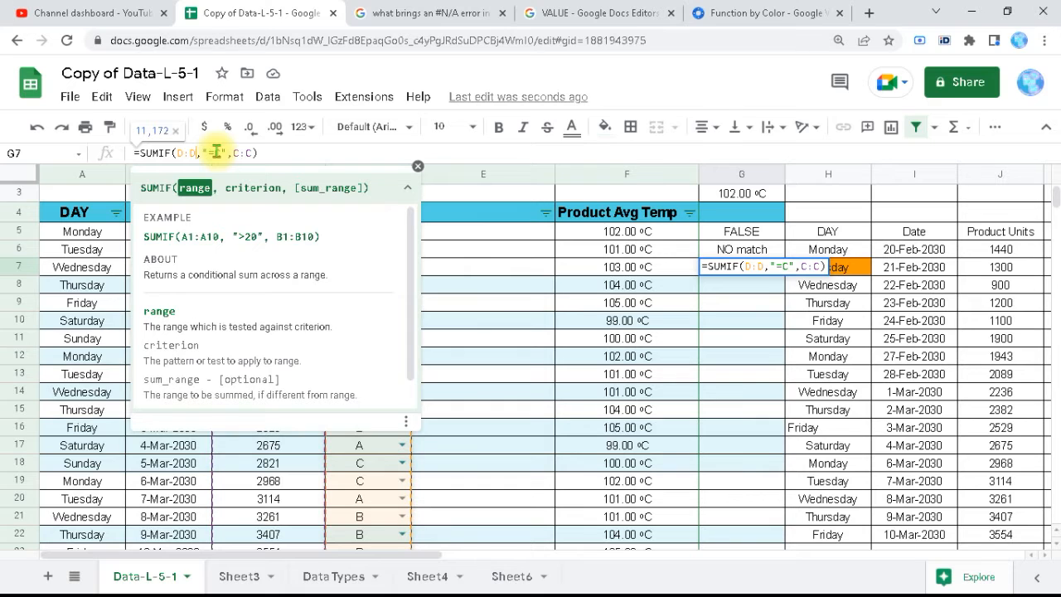
{"action": "key", "text": "BackSpace"}
{"action": "key", "text": "BackSpace"}
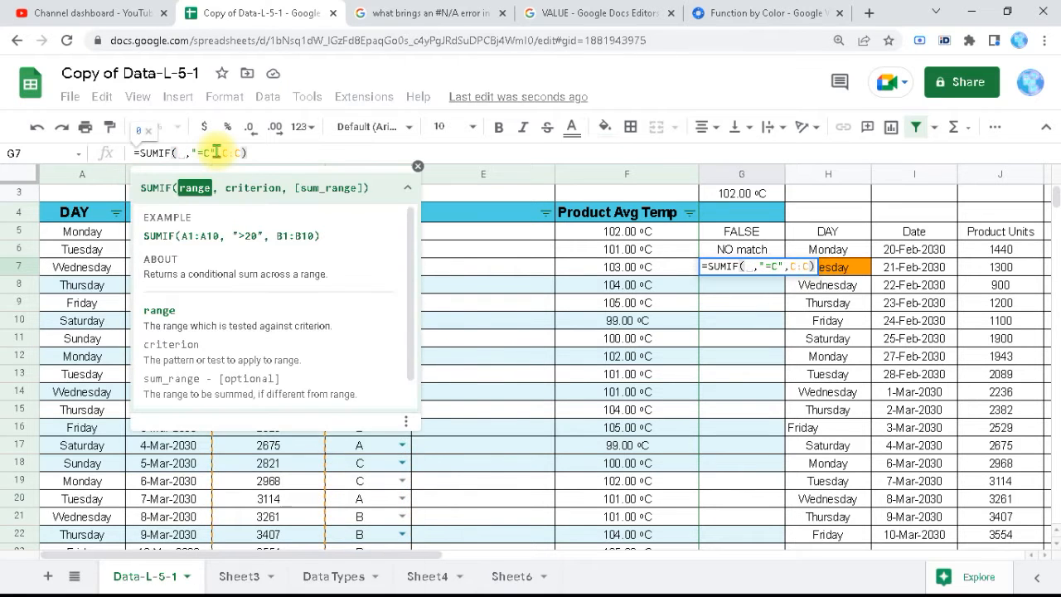
{"action": "type", "text": "C"}
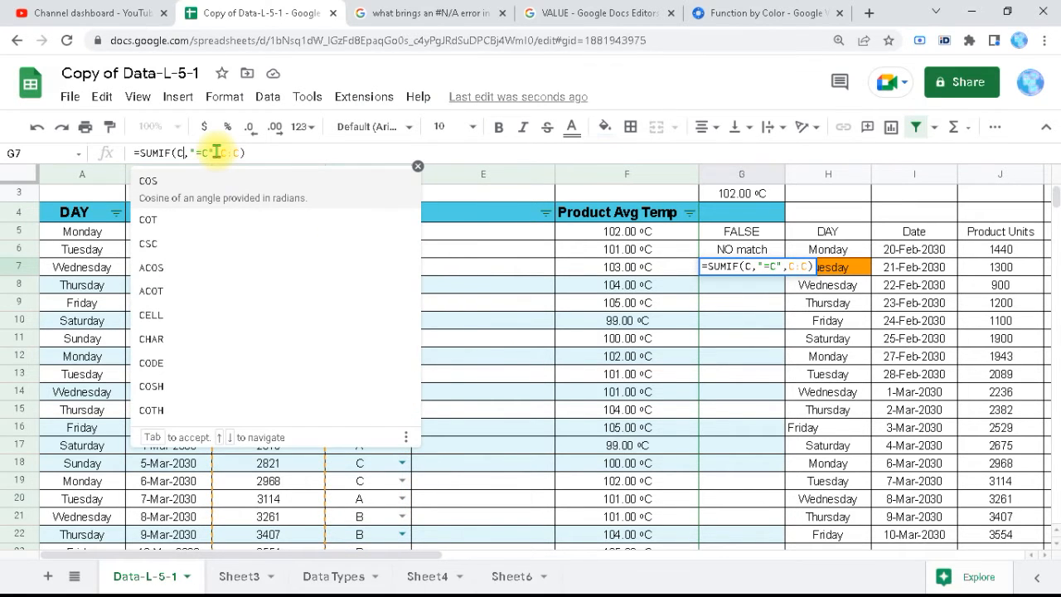
{"action": "type", "text": ":C"}
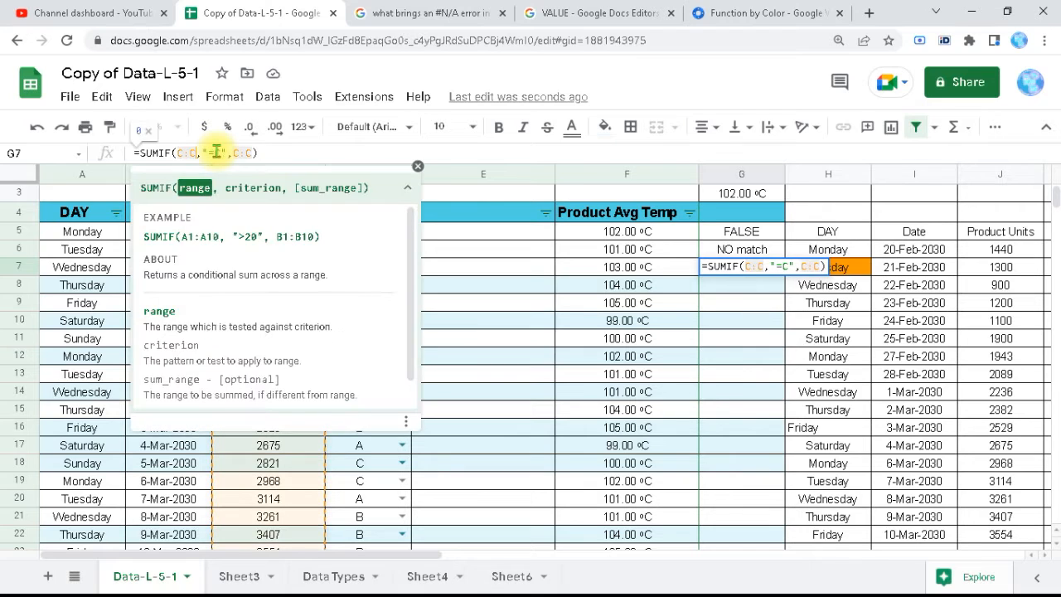
- Replace the criterion in the G7 SUMIF formula with ">2000"
{"action": "left_click", "coordinate": [222, 153]}
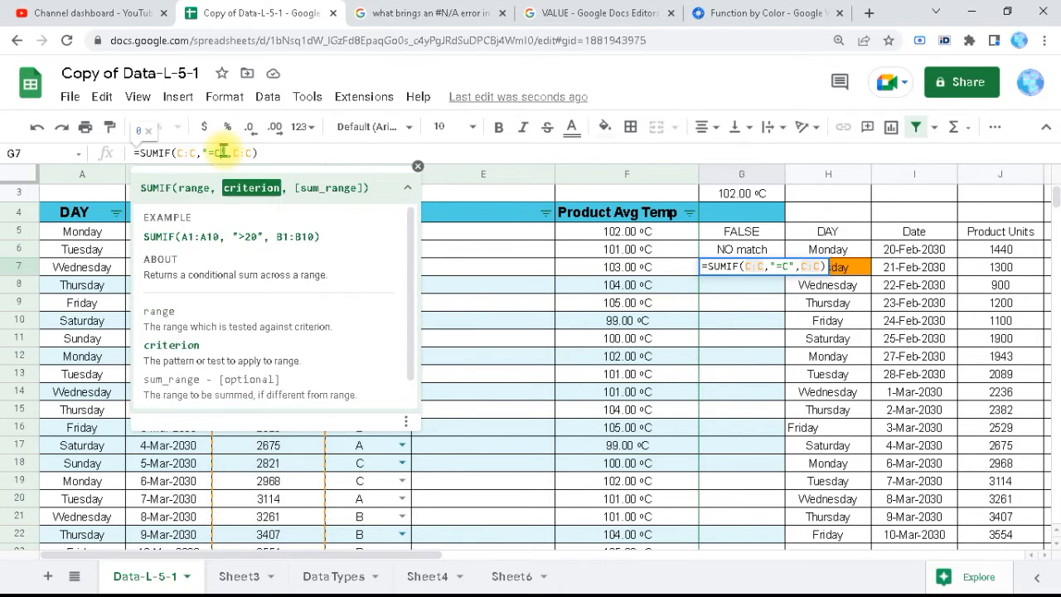
{"action": "key", "text": "BackSpace"}
{"action": "key", "text": "BackSpace"}
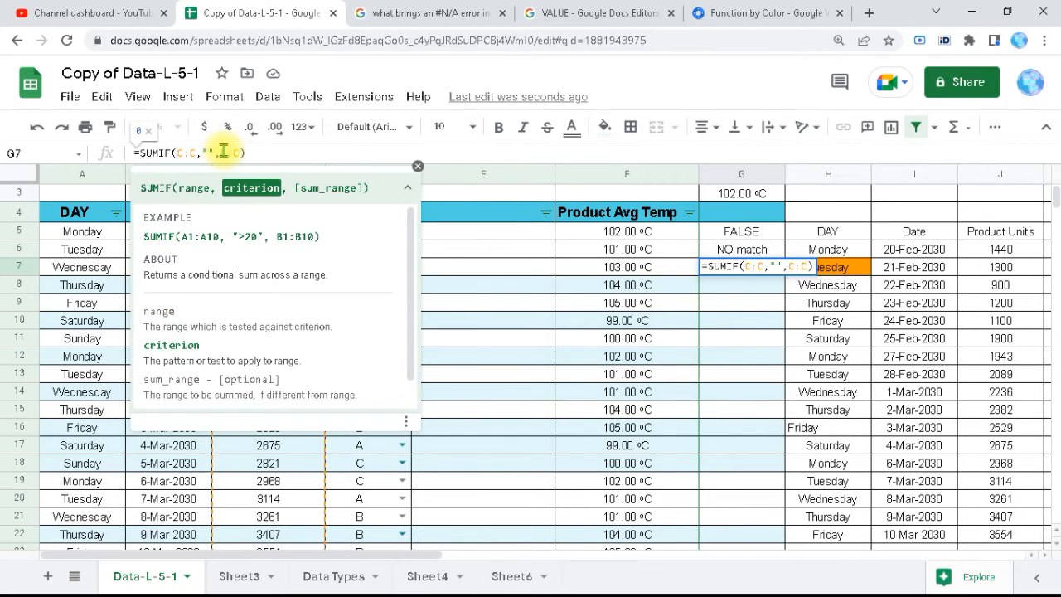
{"action": "type", "text": ">12"}
{"action": "key", "text": "BackSpace"}
{"action": "key", "text": "BackSpace"}
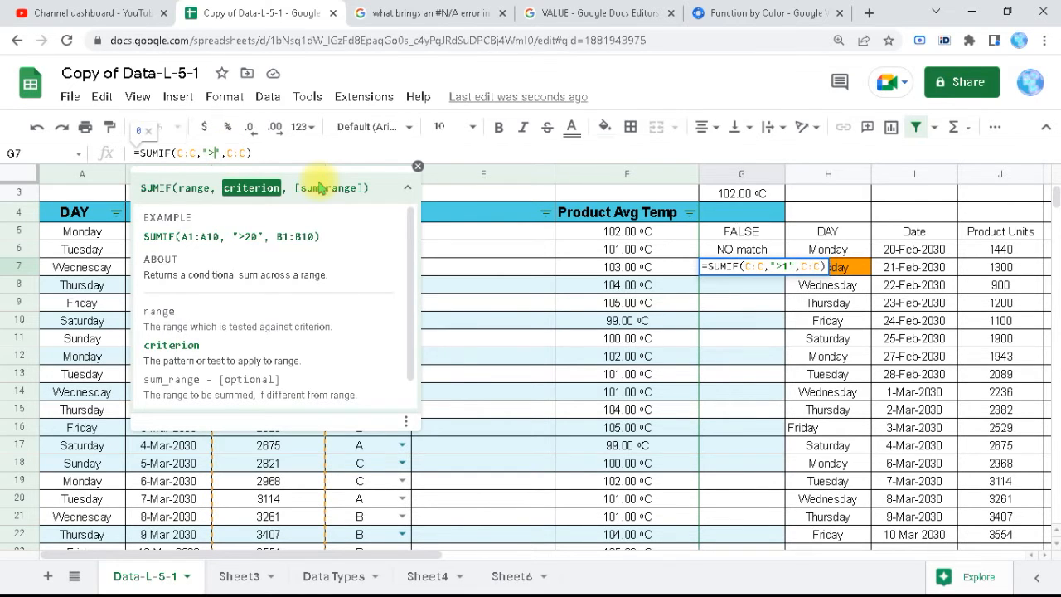
{"action": "type", "text": "2000"}
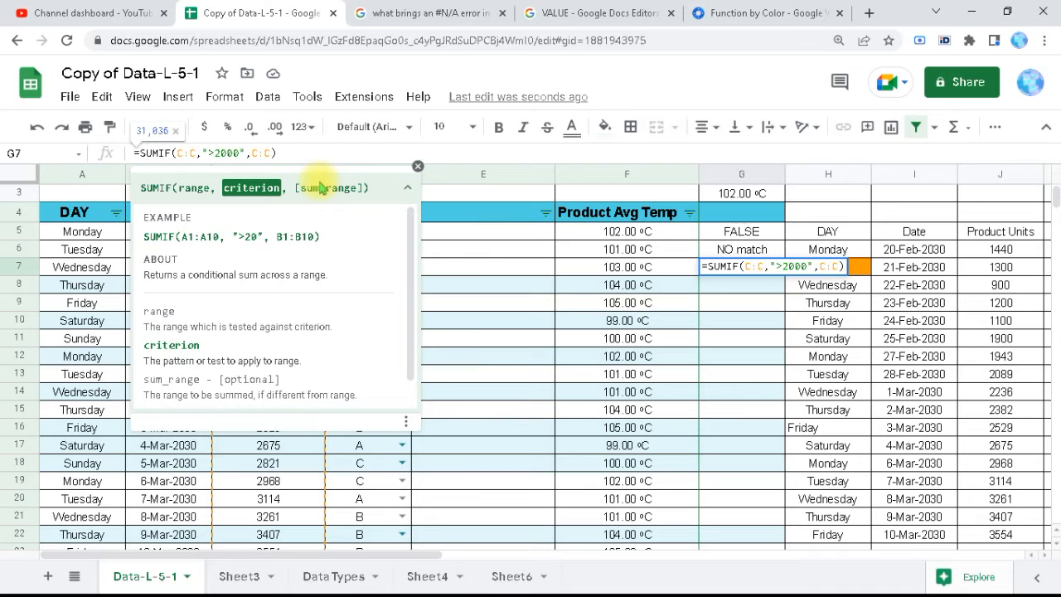
- Enter the G7 SUMIF formula without its optional sum range and undo the whole formula edit
{"action": "left_click", "coordinate": [271, 153]}
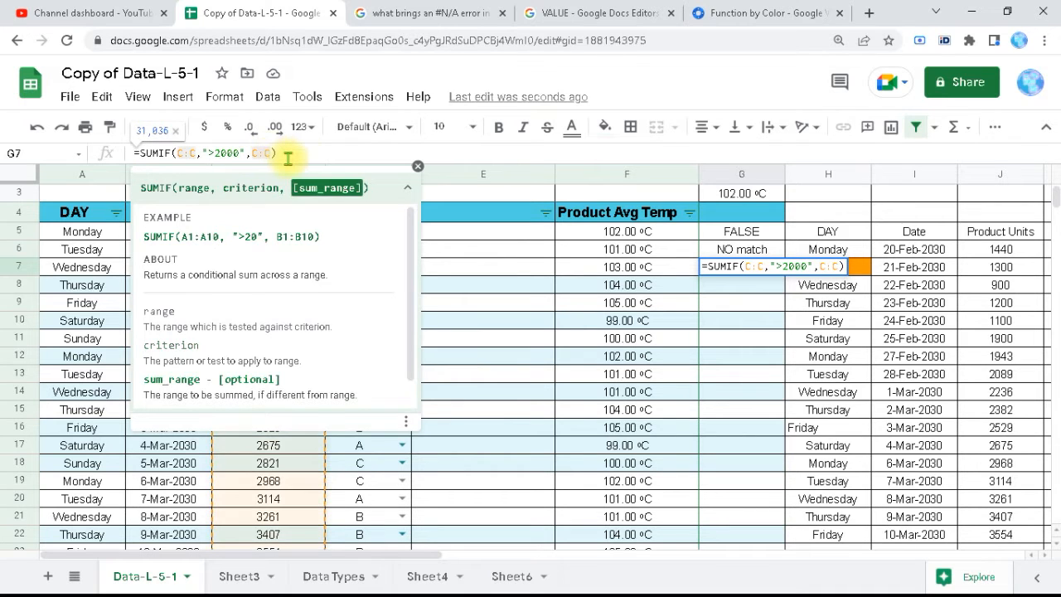
{"action": "key", "text": "BackSpace"}
{"action": "key", "text": "BackSpace"}
{"action": "key", "text": "BackSpace"}
{"action": "key", "text": "BackSpace"}
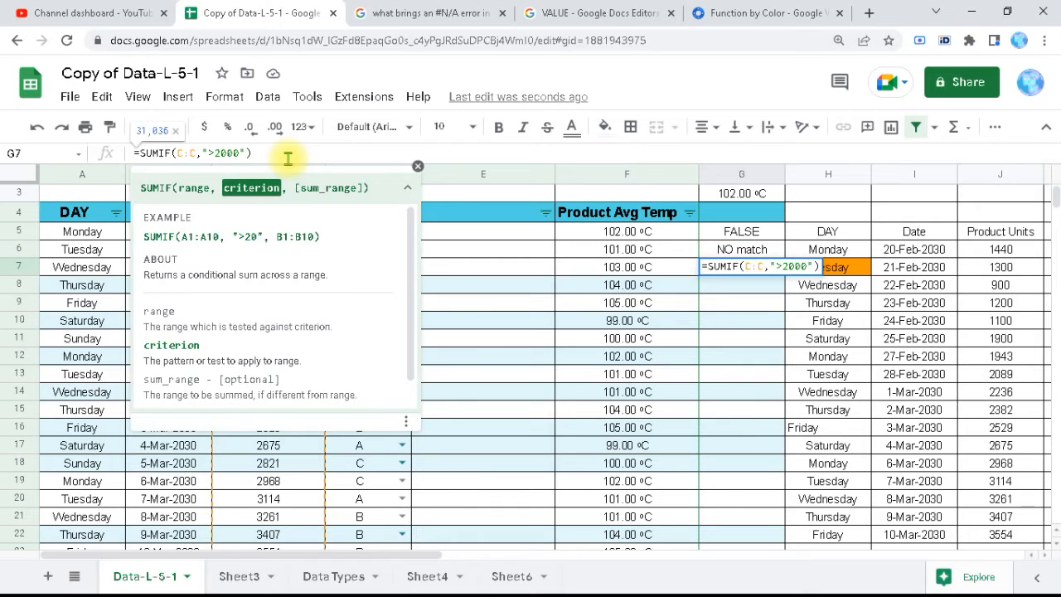
{"action": "key", "text": "Return"}
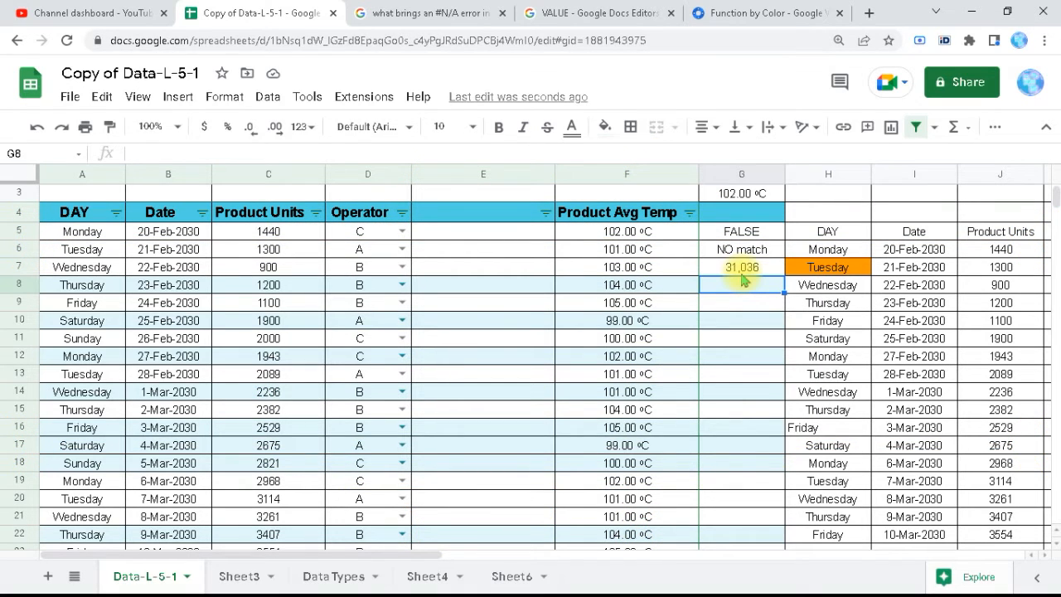
{"action": "key", "text": "ctrl+z"}
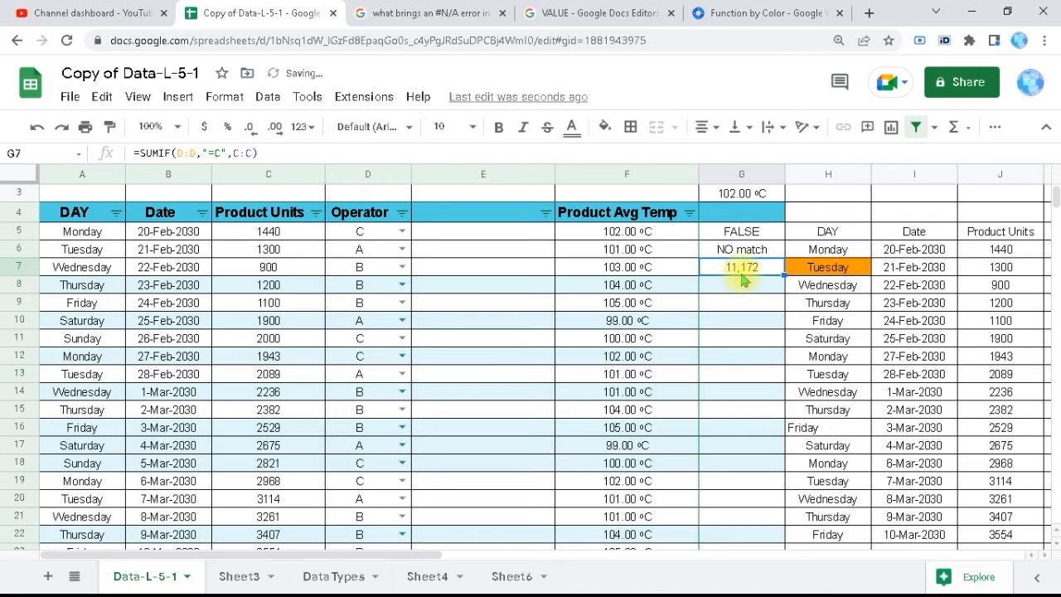
- Begin a MAXIFS formula in G8 with column F (Product Avg Temp) as the range to find the maximum in
{"action": "scroll", "coordinate": [756, 308], "scroll_direction": "up", "scroll_amount": 1}
{"action": "left_click", "coordinate": [756, 325]}
{"action": "type", "text": "="}
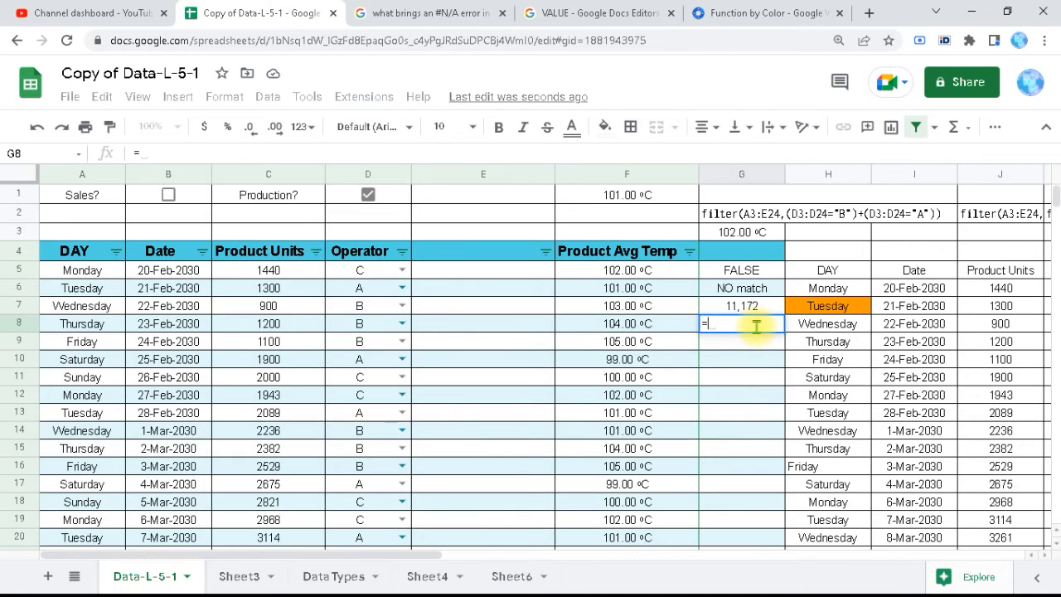
{"action": "type", "text": "IF"}
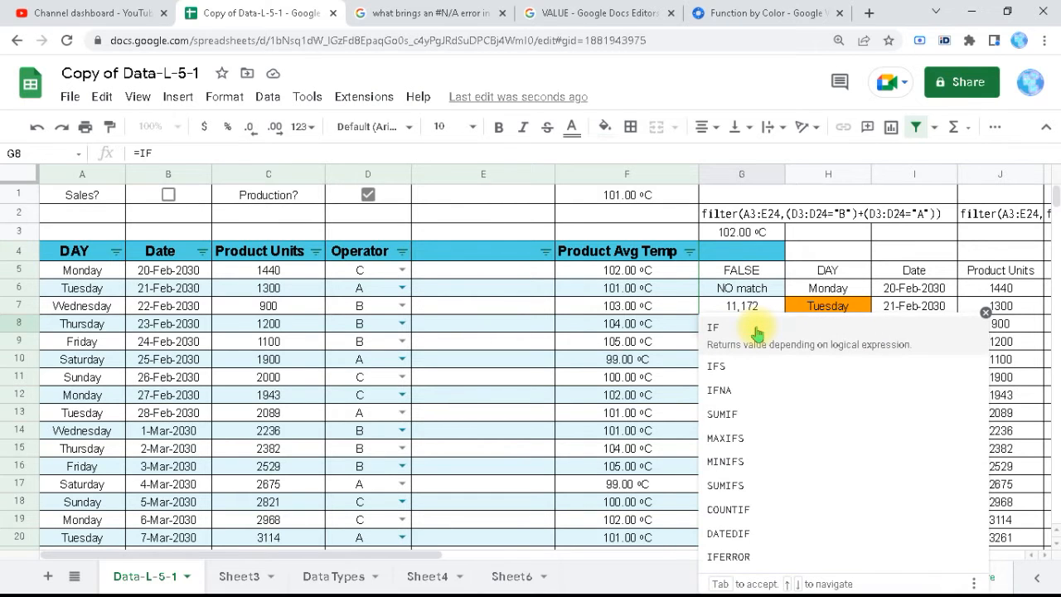
{"action": "left_click_drag", "start_coordinate": [941, 334], "coordinate": [336, 186]}
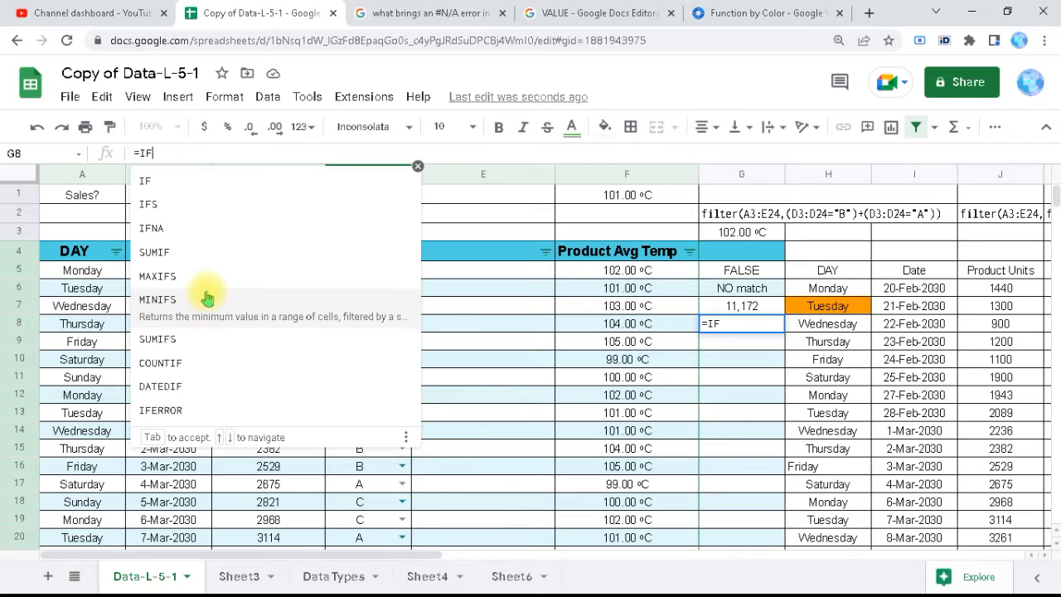
{"action": "left_click", "coordinate": [206, 280]}
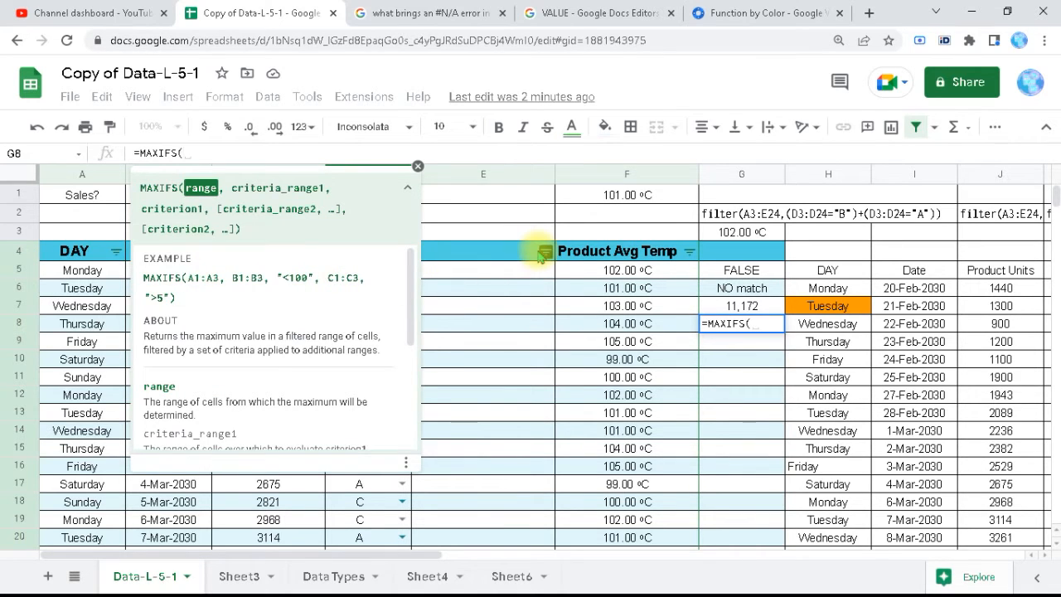
{"action": "left_click", "coordinate": [605, 175]}
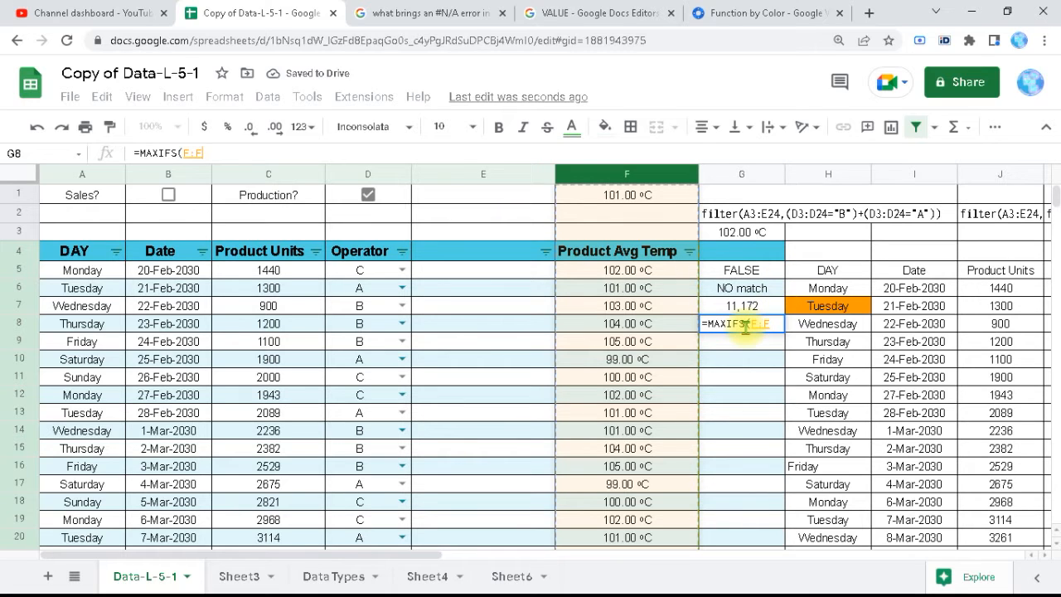
{"action": "type", "text": ","}
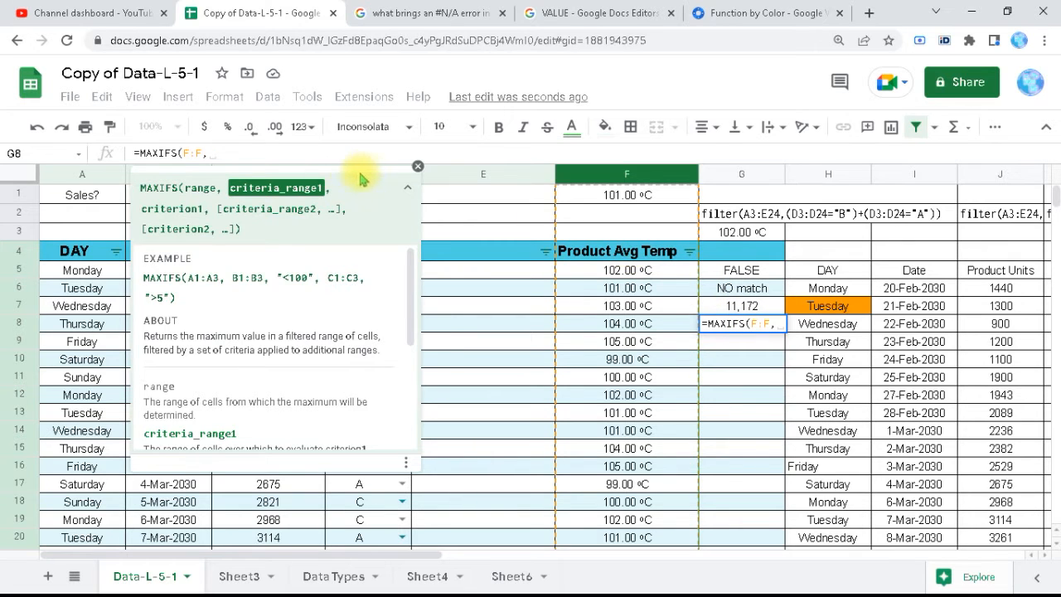
- Set column D (Operator) as the first criteria range of the G8 MAXIFS formula
{"action": "type", "text": "C"}
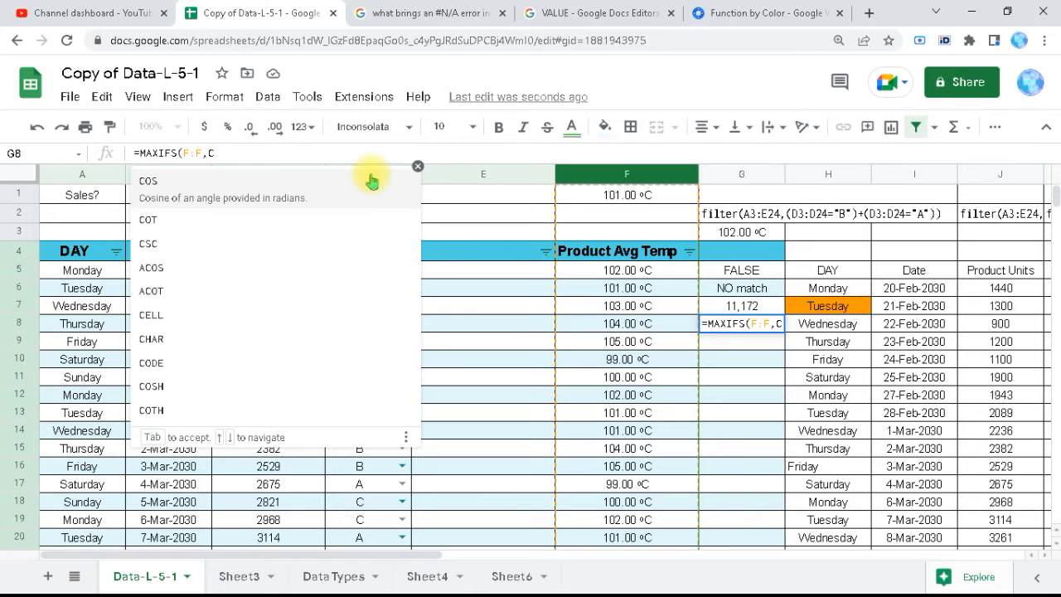
{"action": "type", "text": ":"}
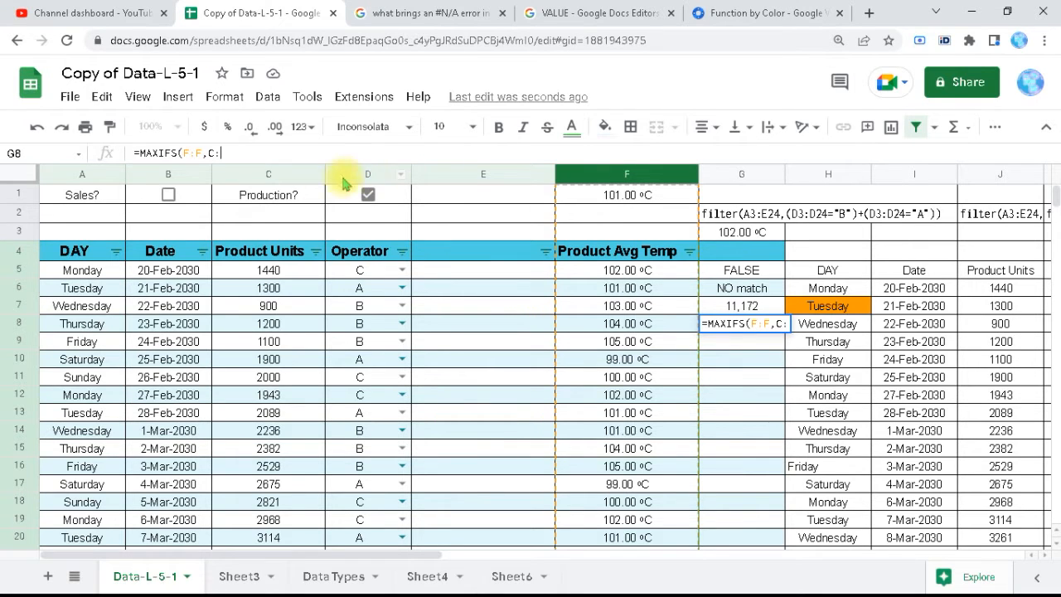
{"action": "key", "text": "BackSpace"}
{"action": "key", "text": "BackSpace"}
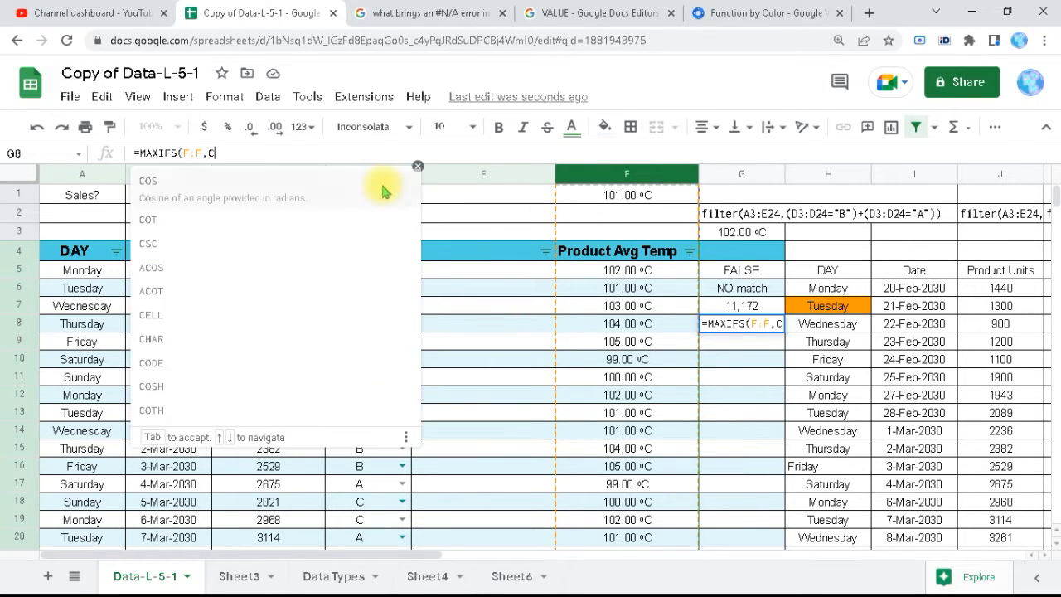
{"action": "type", "text": "D:D"}
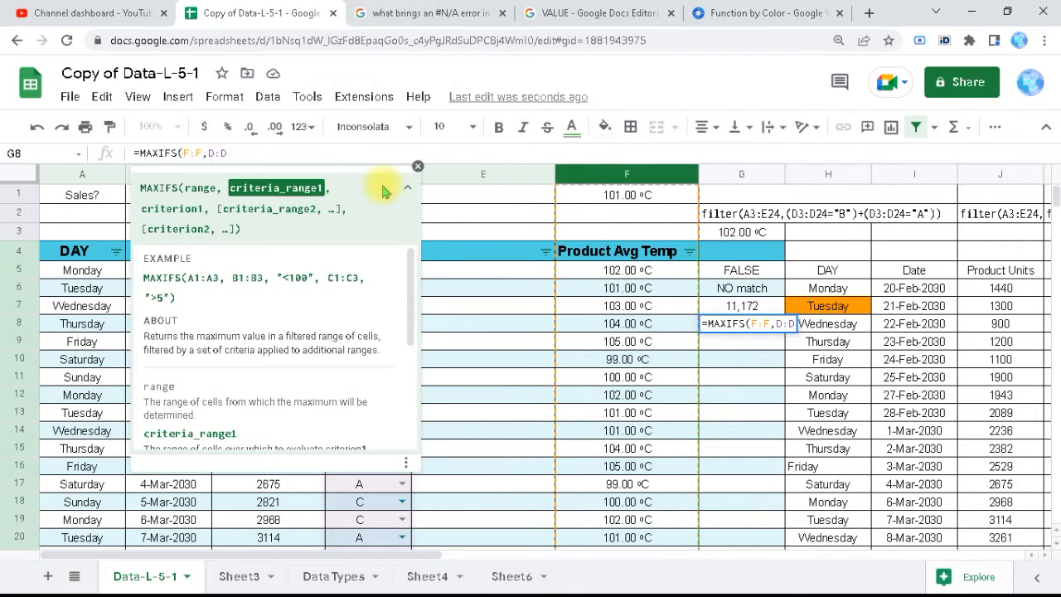
{"action": "type", "text": ","}
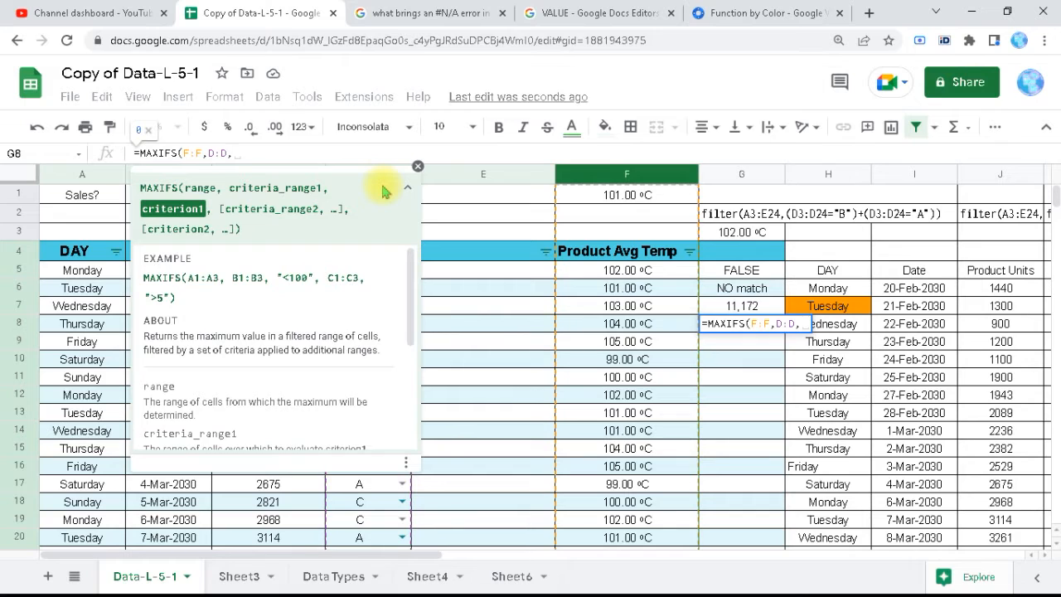
- Complete the G8 MAXIFS formula with the criterion "=C" and reselect the cell
{"action": "type", "text": "\"\""}
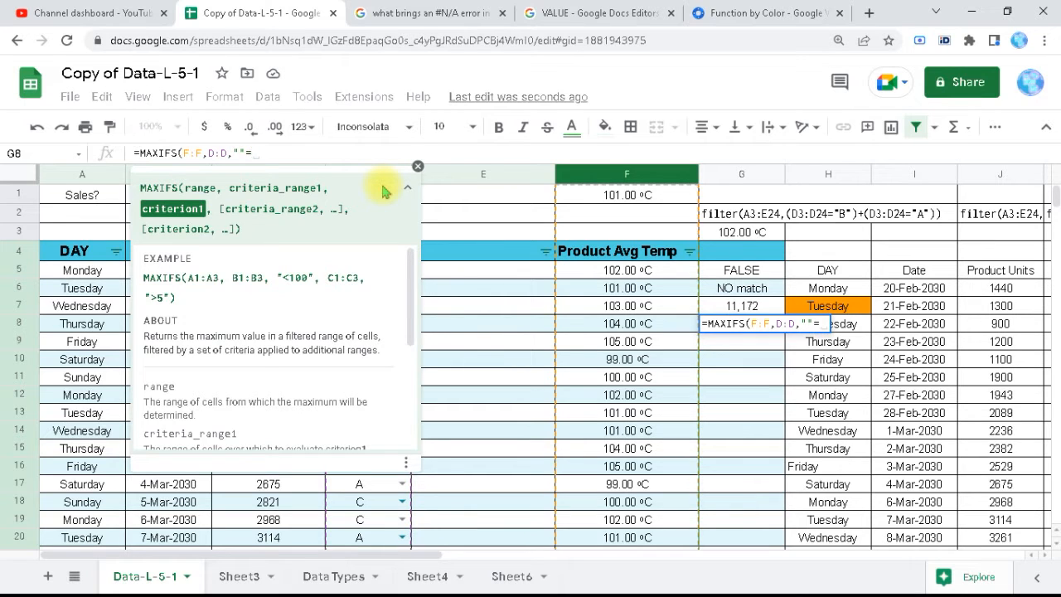
{"action": "key", "text": "BackSpace"}
{"action": "type", "text": "="}
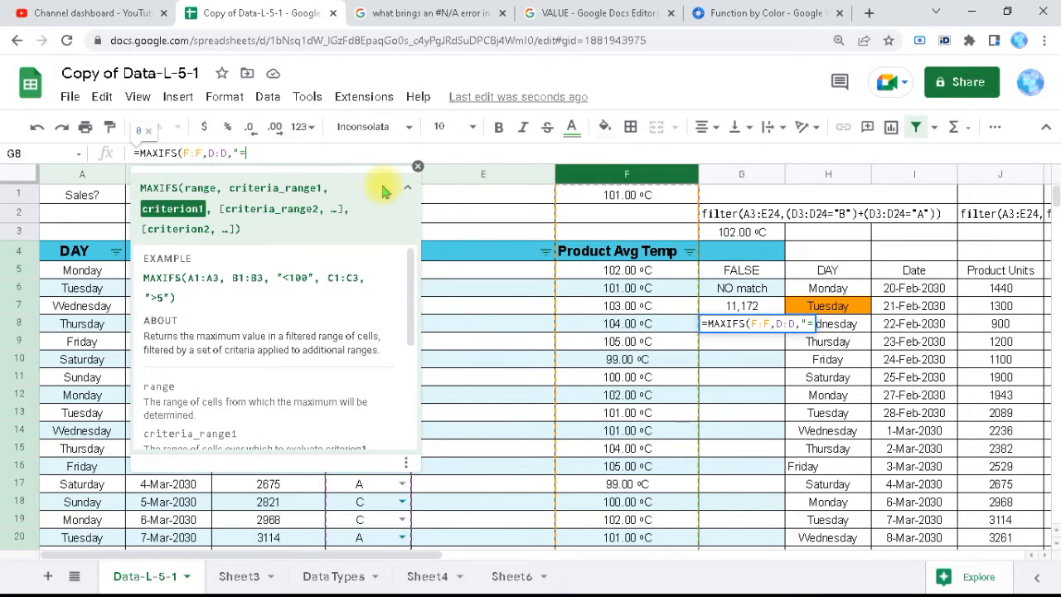
{"action": "type", "text": "C\")"}
{"action": "key", "text": "Return"}
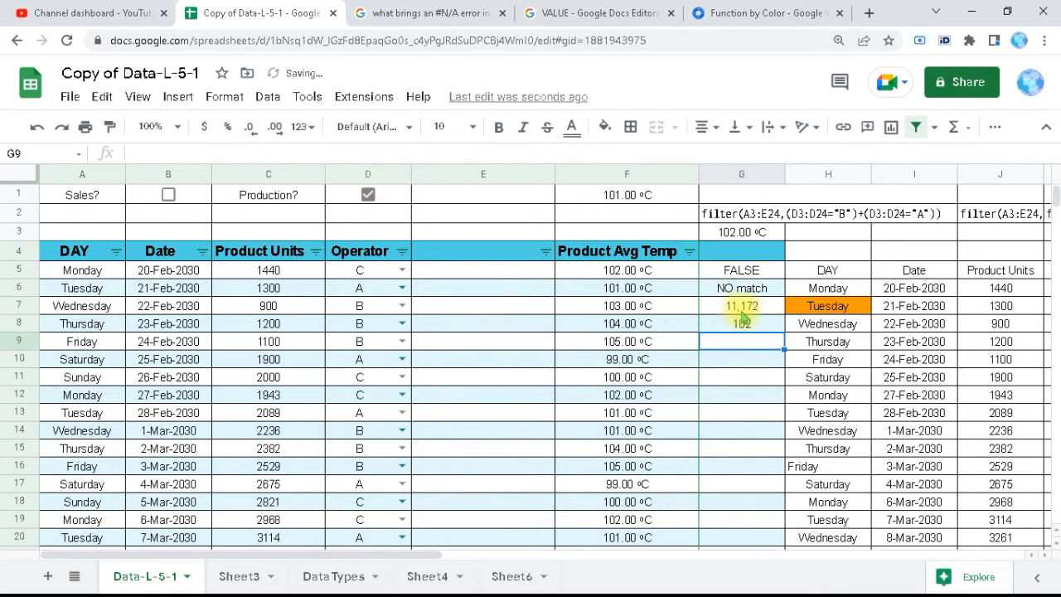
{"action": "left_click", "coordinate": [756, 325]}
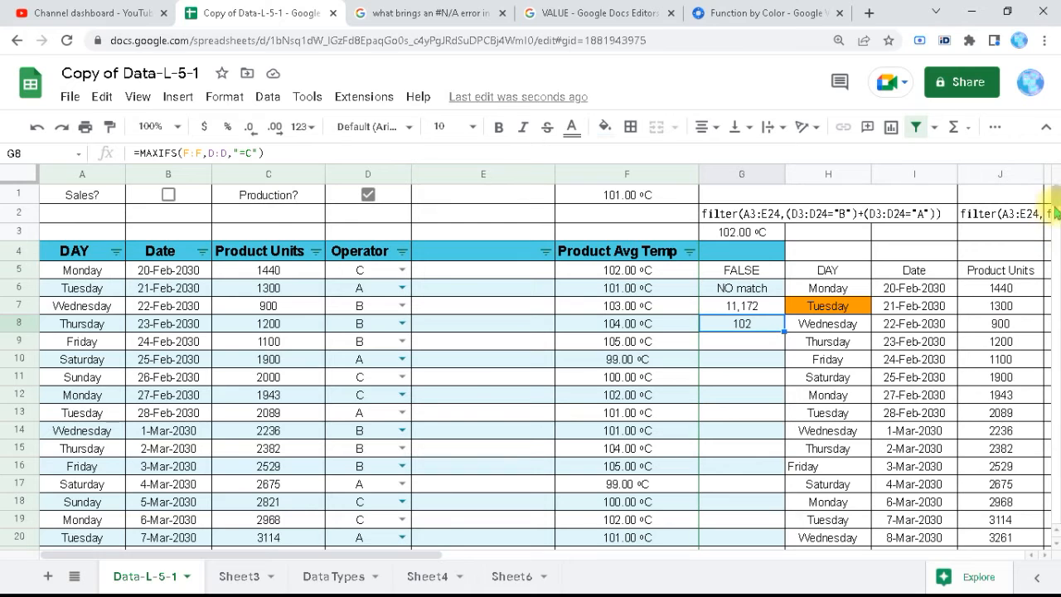
- Filter the Operator column to show only C rows, check their temperatures against the G8 maximum, and undo the filter
{"action": "left_click_drag", "start_coordinate": [1055, 208], "coordinate": [1054, 200]}
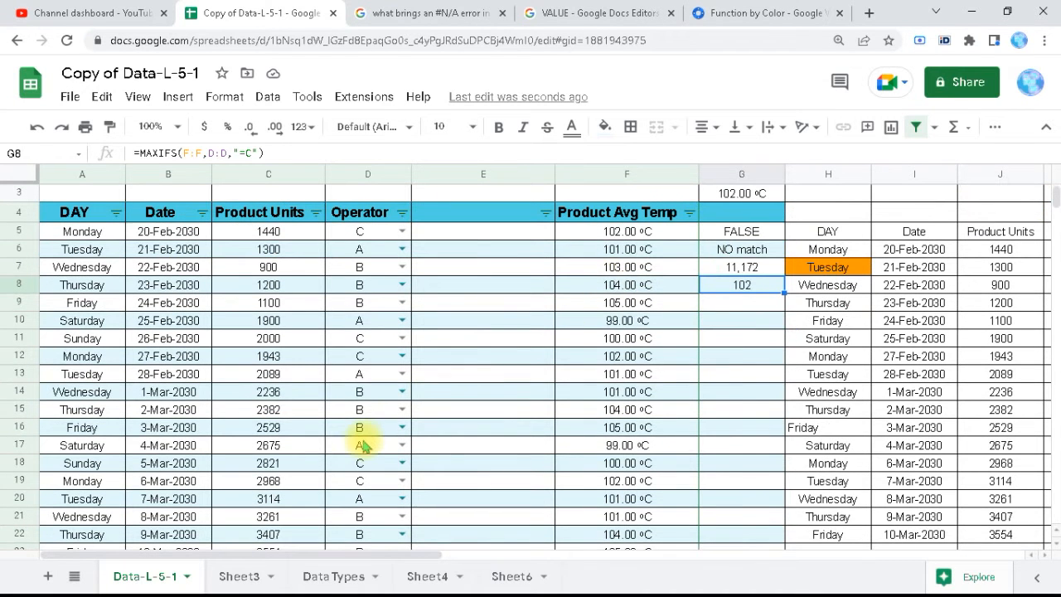
{"action": "left_click", "coordinate": [402, 214]}
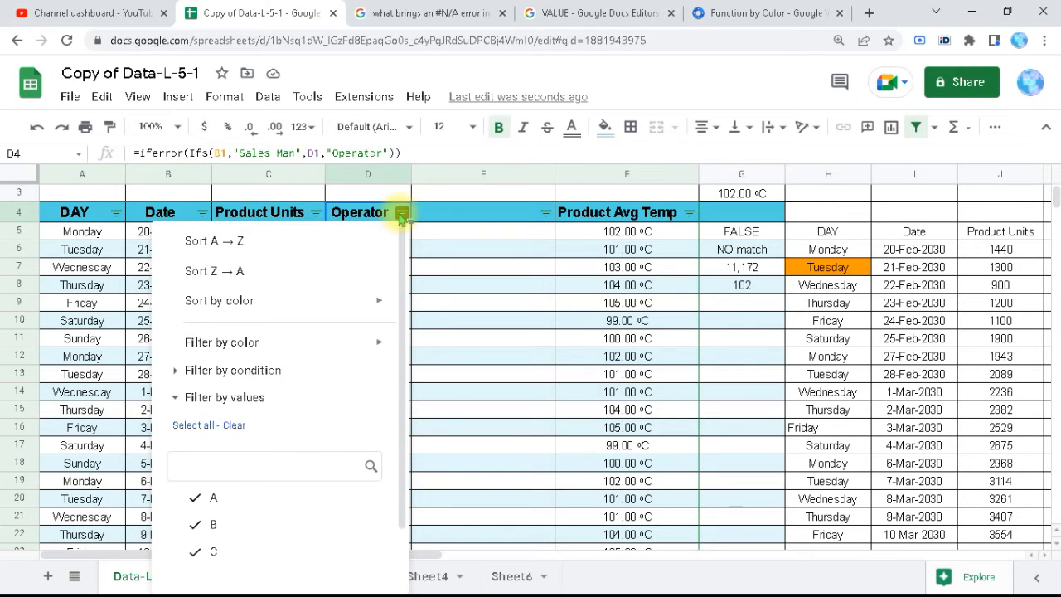
{"action": "left_click", "coordinate": [198, 502]}
{"action": "left_click", "coordinate": [197, 525]}
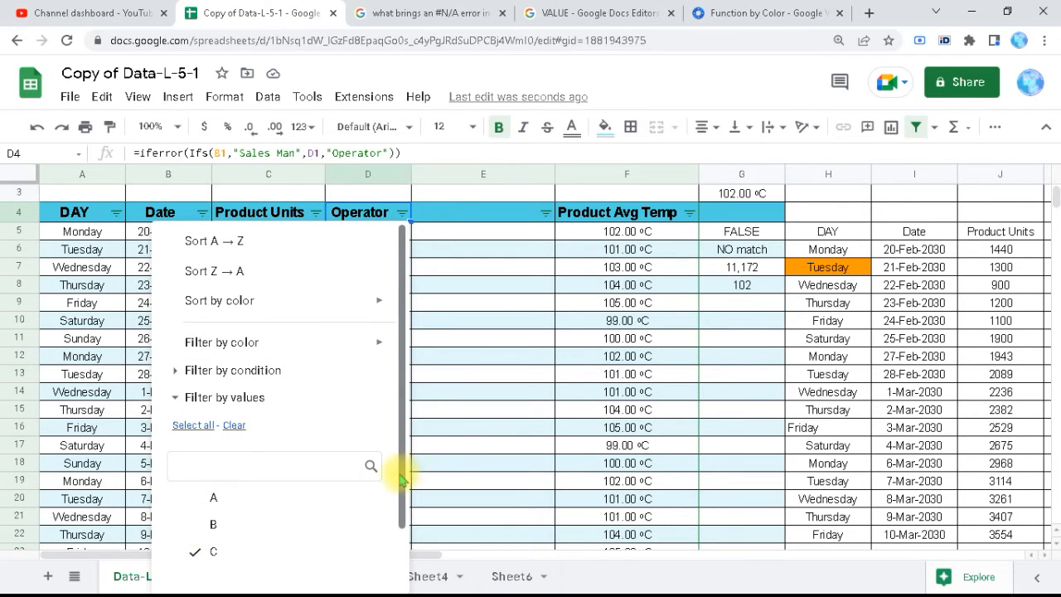
{"action": "scroll", "coordinate": [403, 504], "scroll_direction": "down", "scroll_amount": 1}
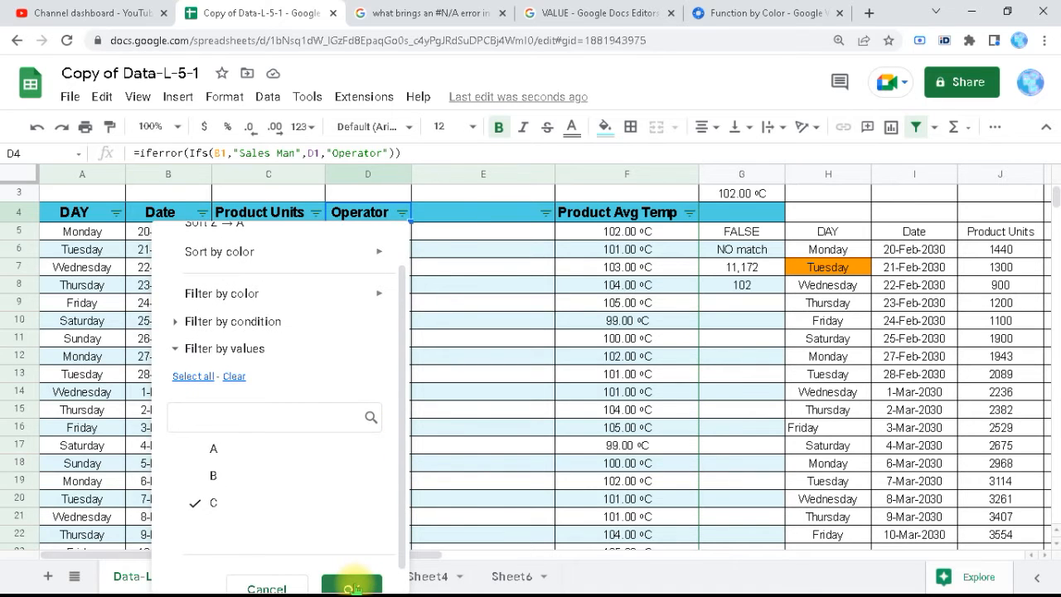
{"action": "left_click", "coordinate": [352, 587]}
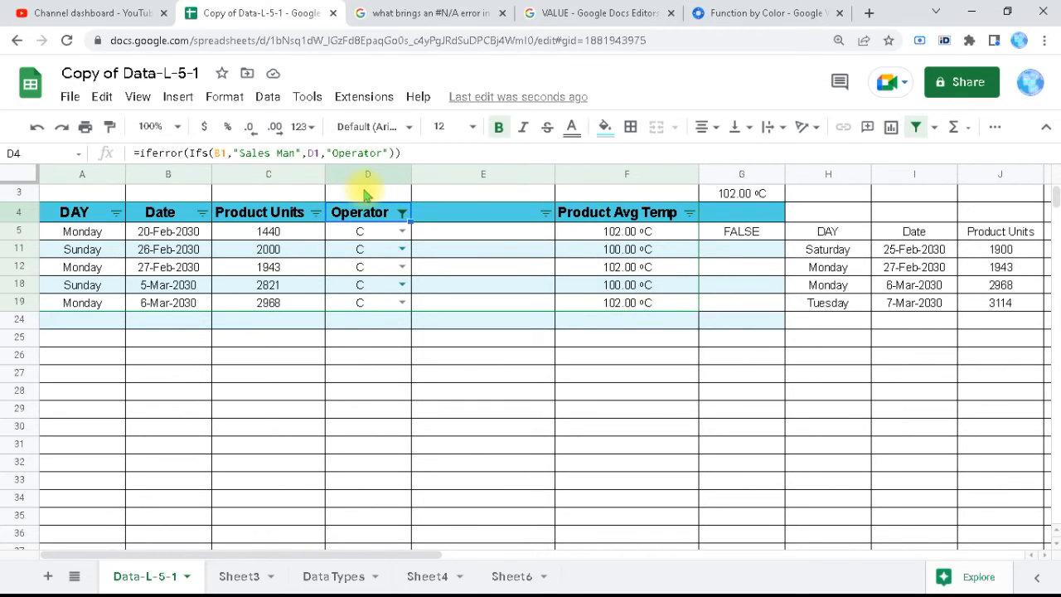
{"action": "key", "text": "ctrl+z"}
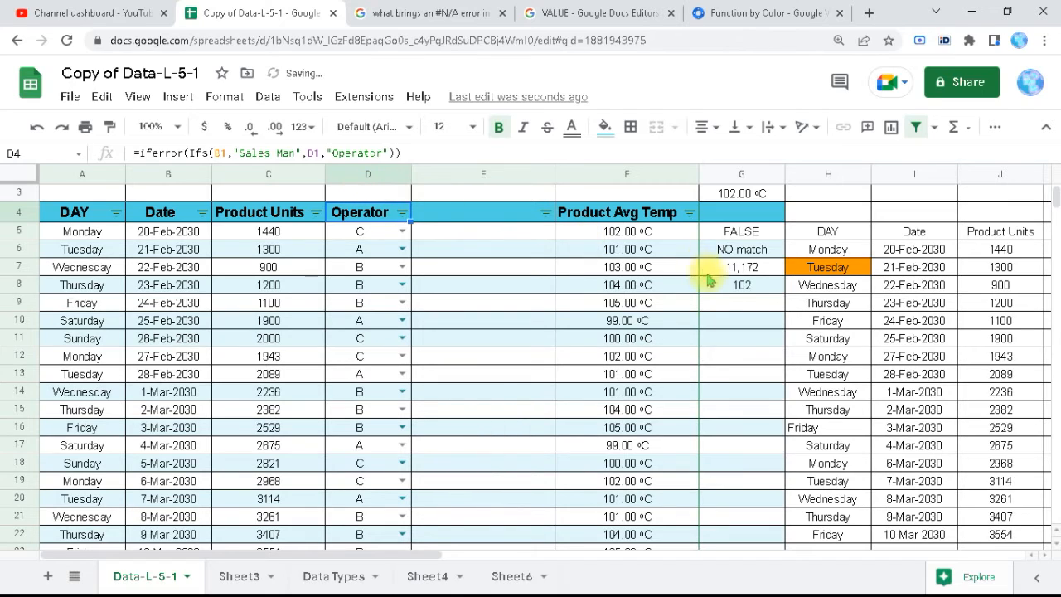
{"action": "left_click", "coordinate": [734, 287]}
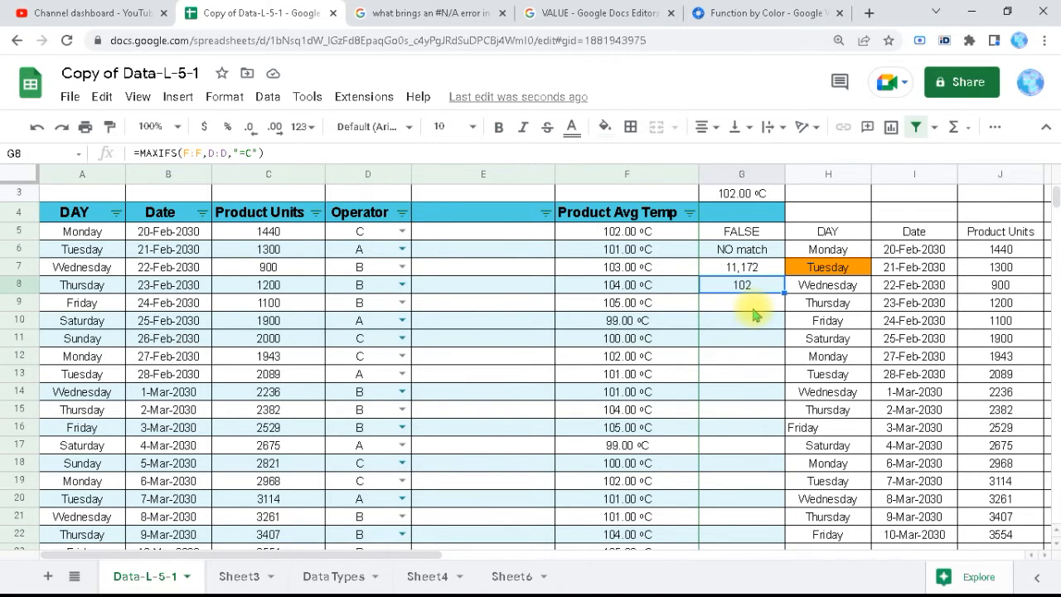
- Begin a SUMIFS formula in G9 with column C (Product Units) as the sum range
{"action": "left_click", "coordinate": [753, 310]}
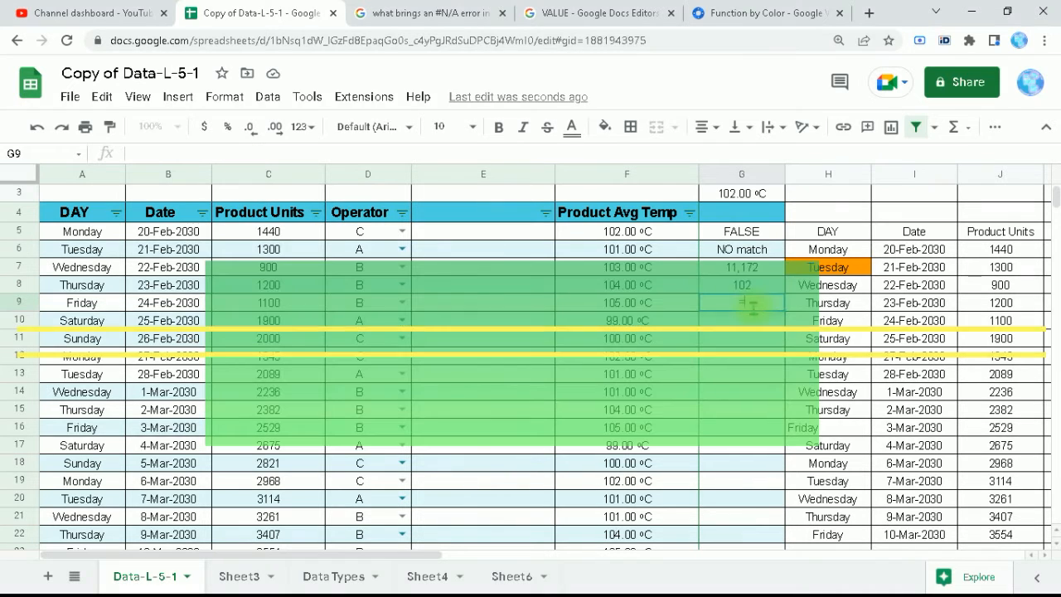
{"action": "type", "text": "=IF"}
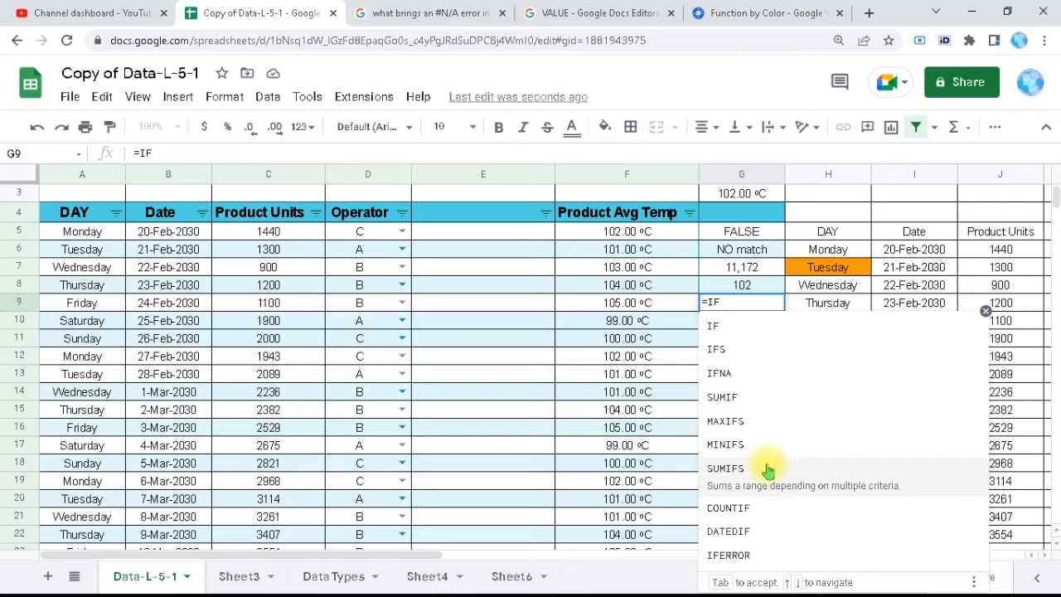
{"action": "left_click", "coordinate": [768, 469]}
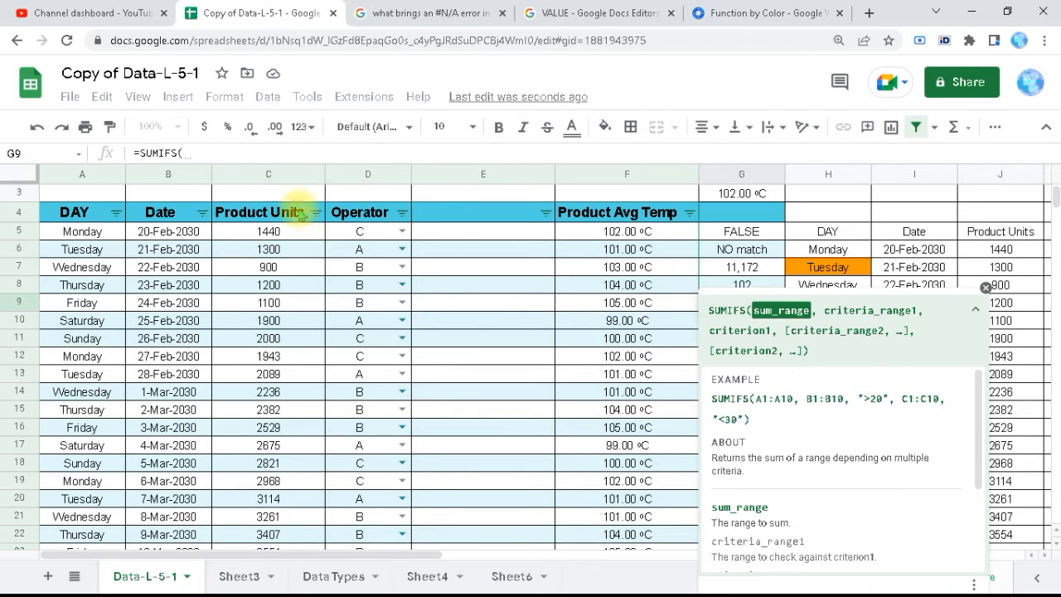
{"action": "left_click", "coordinate": [268, 174]}
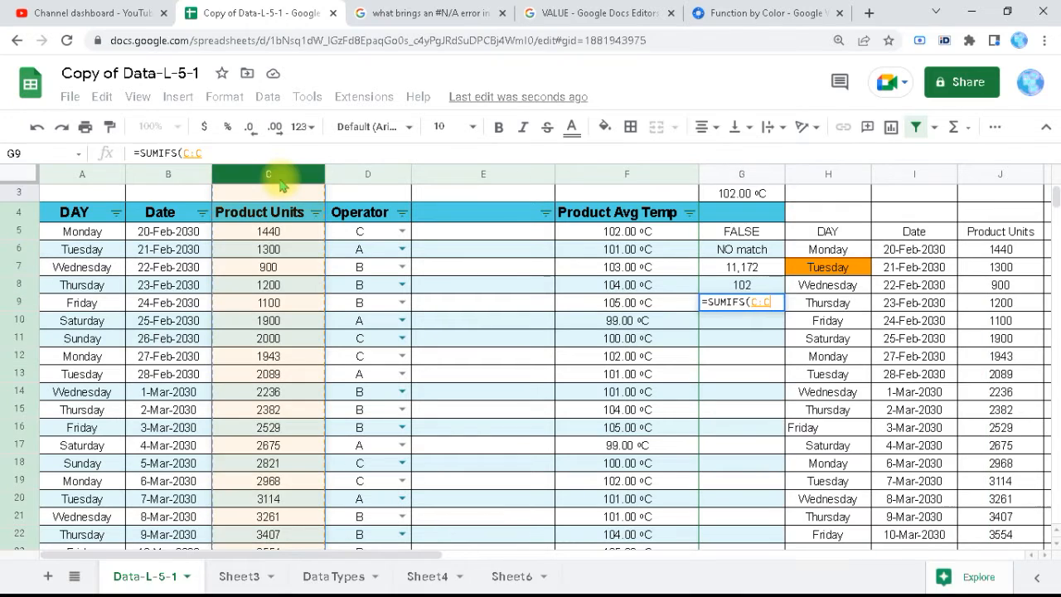
{"action": "type", "text": ","}
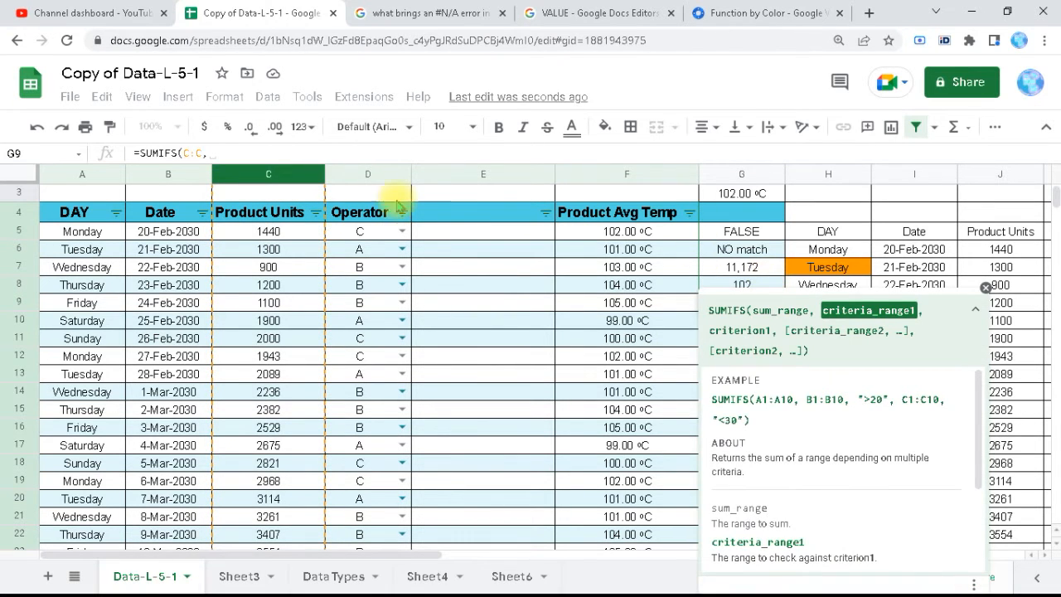
- Complete the G9 SUMIFS formula with column F (Product Avg Temp) as the criteria range and ">102" as the criterion
{"action": "left_click", "coordinate": [613, 174]}
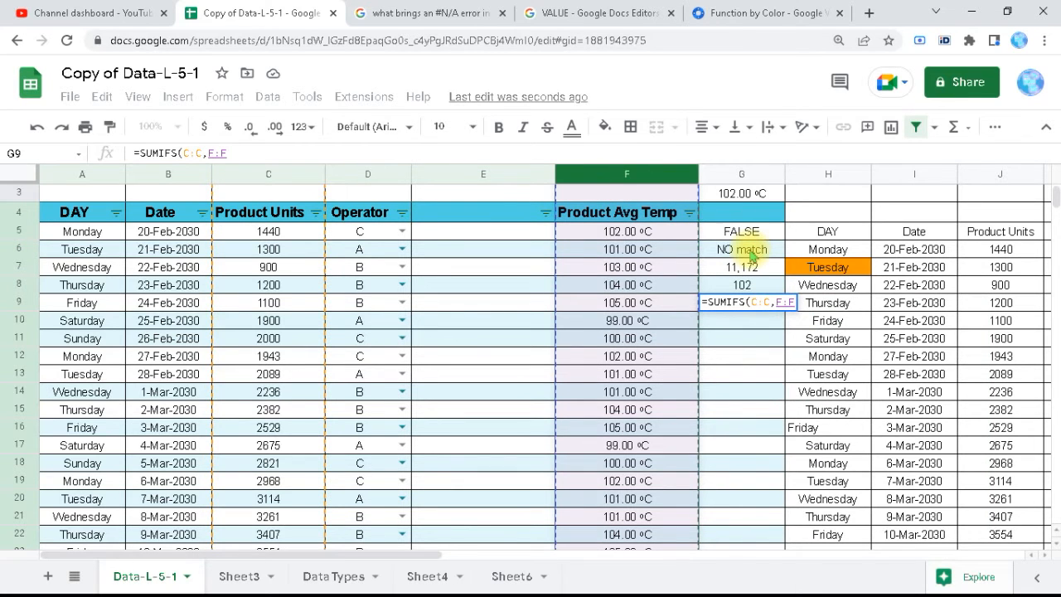
{"action": "type", "text": ","}
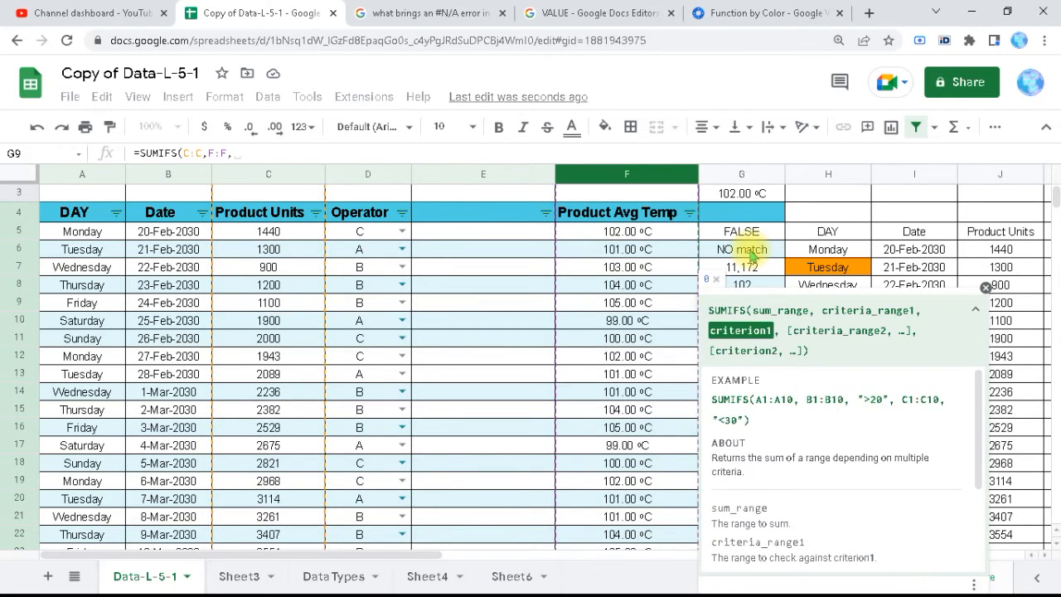
{"action": "type", "text": "\"\""}
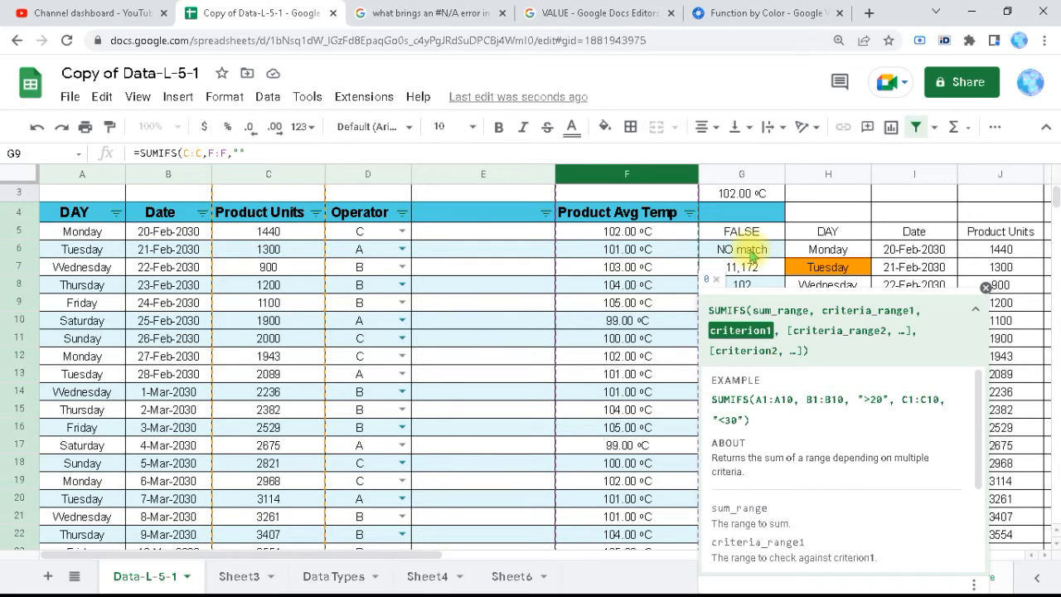
{"action": "type", "text": ">102"}
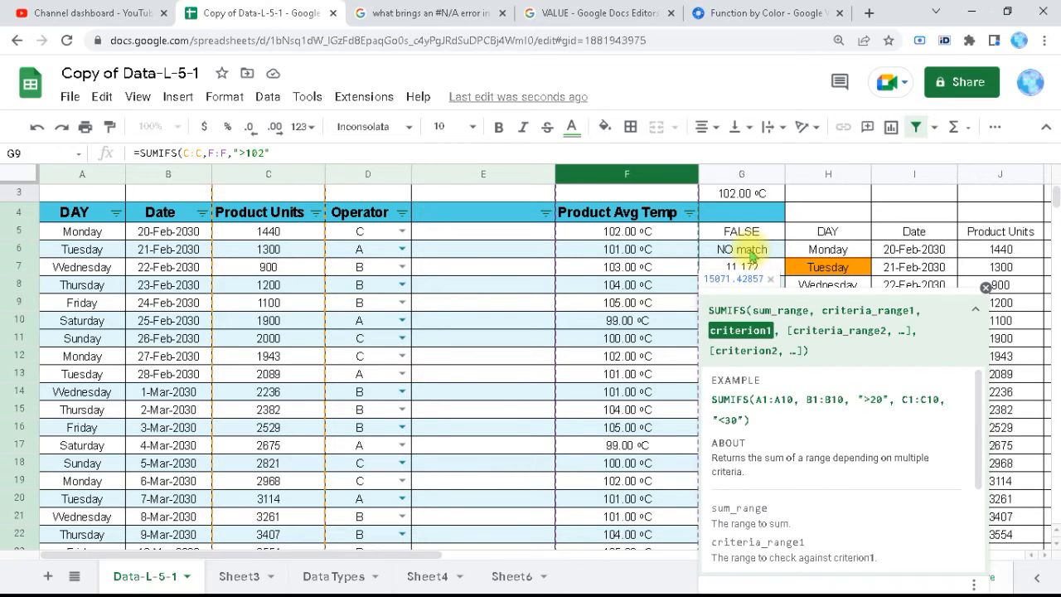
{"action": "type", "text": ")"}
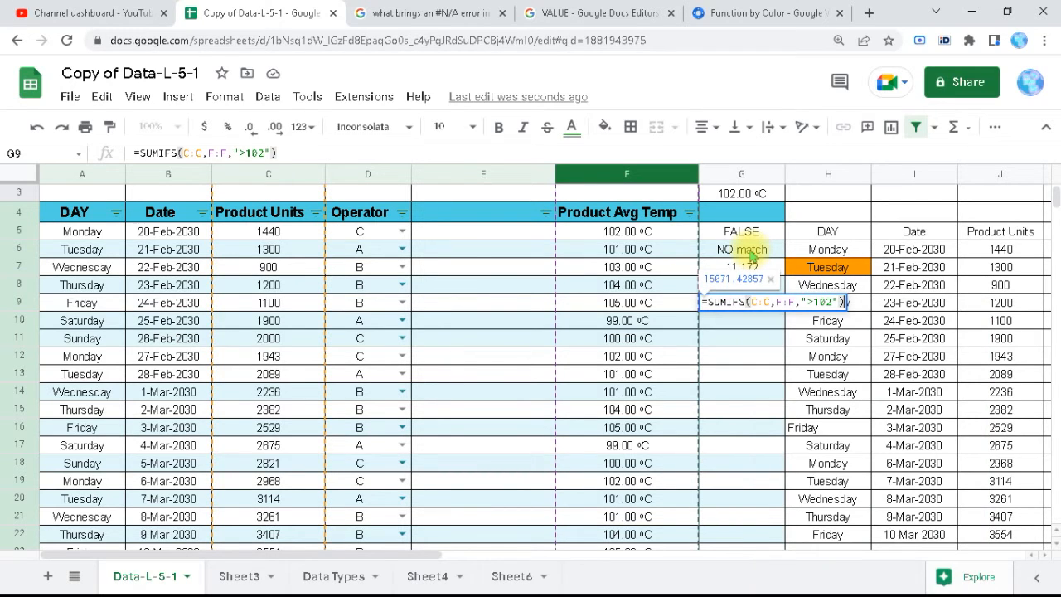
{"action": "key", "text": "Return"}
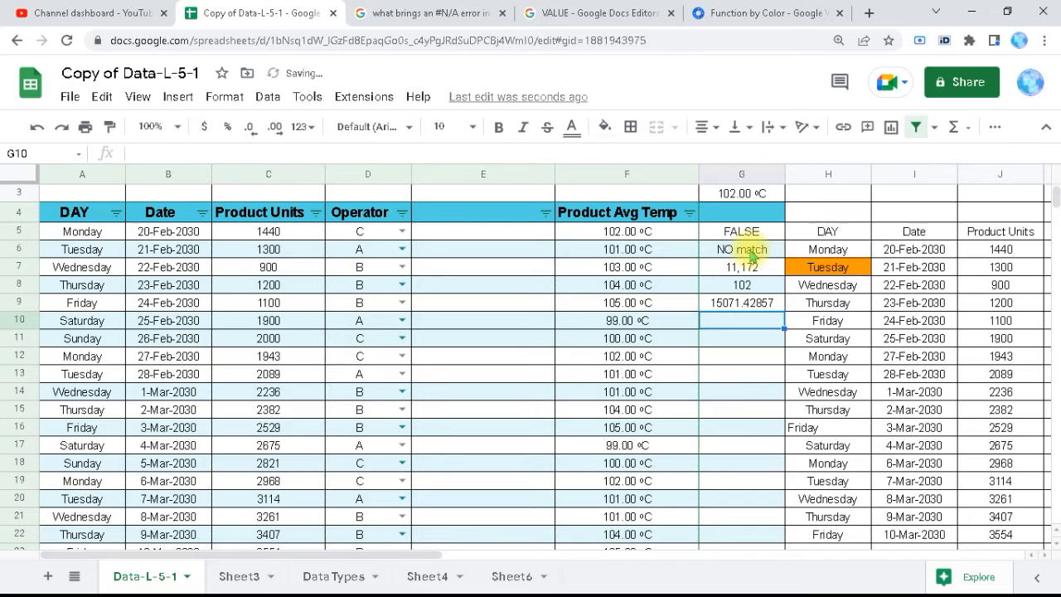
- Reduce the decimal places of the G9 result until it displays as a whole number
{"action": "left_click", "coordinate": [760, 304]}
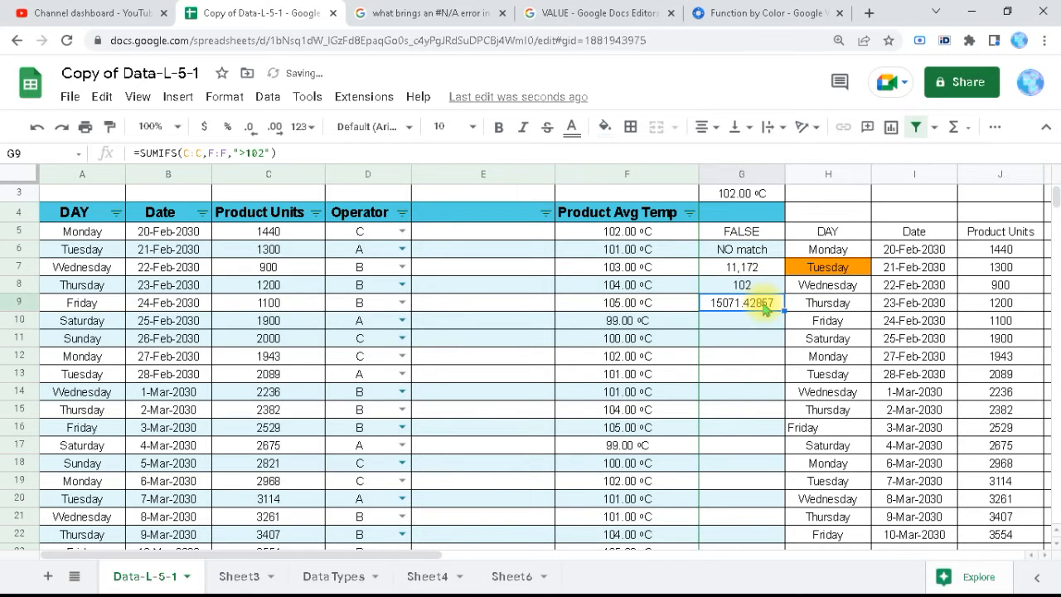
{"action": "left_click", "coordinate": [253, 129]}
{"action": "left_click", "coordinate": [253, 130]}
{"action": "left_click", "coordinate": [253, 129]}
{"action": "left_click", "coordinate": [253, 129]}
{"action": "left_click", "coordinate": [253, 129]}
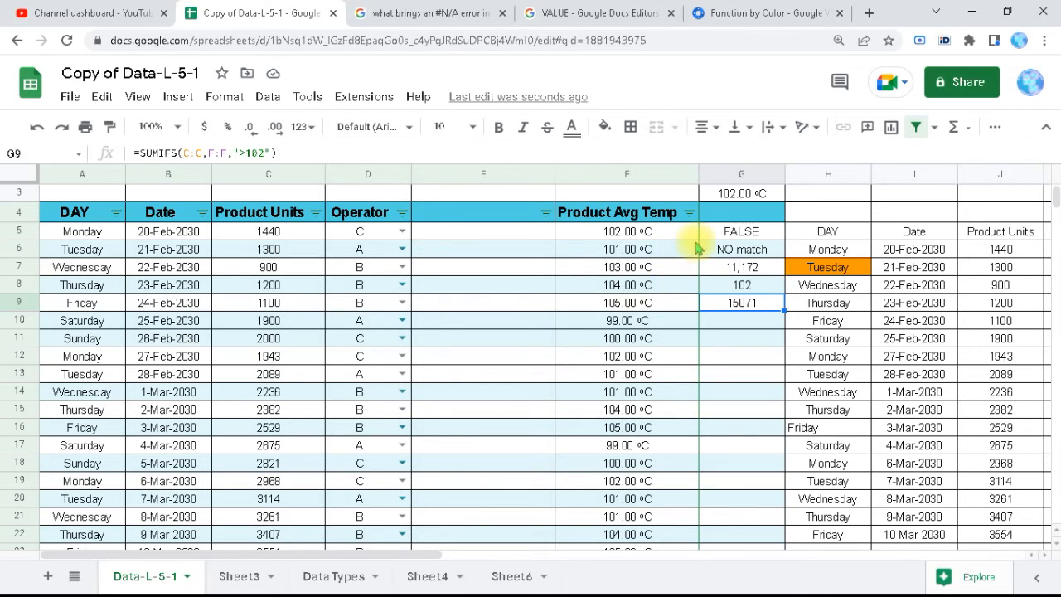
- Filter the Product Avg Temp column by the condition Greater than 102
{"action": "left_click", "coordinate": [690, 214]}
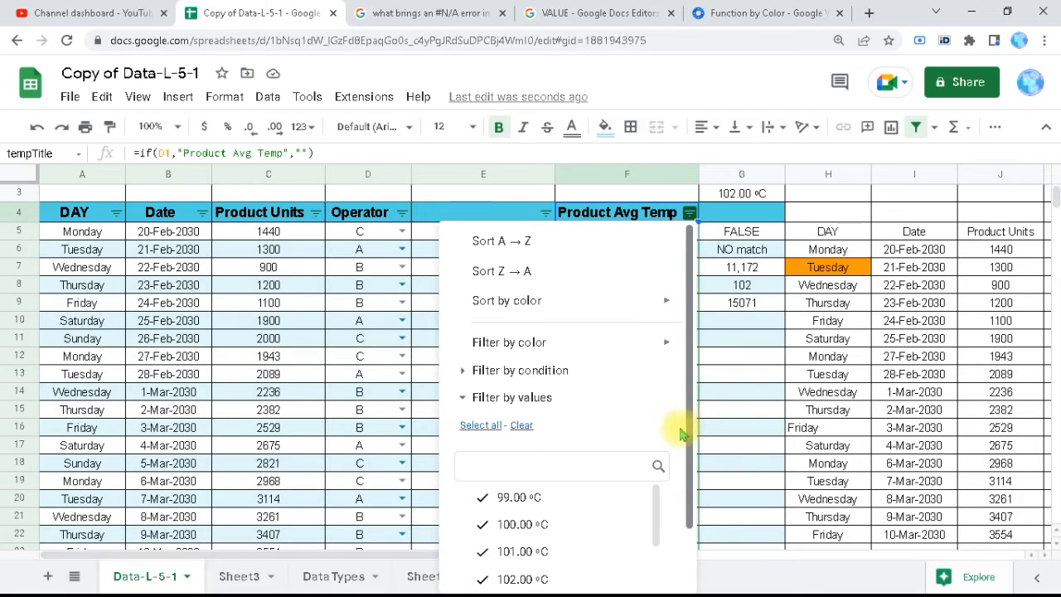
{"action": "left_click", "coordinate": [542, 372]}
{"action": "left_click", "coordinate": [577, 407]}
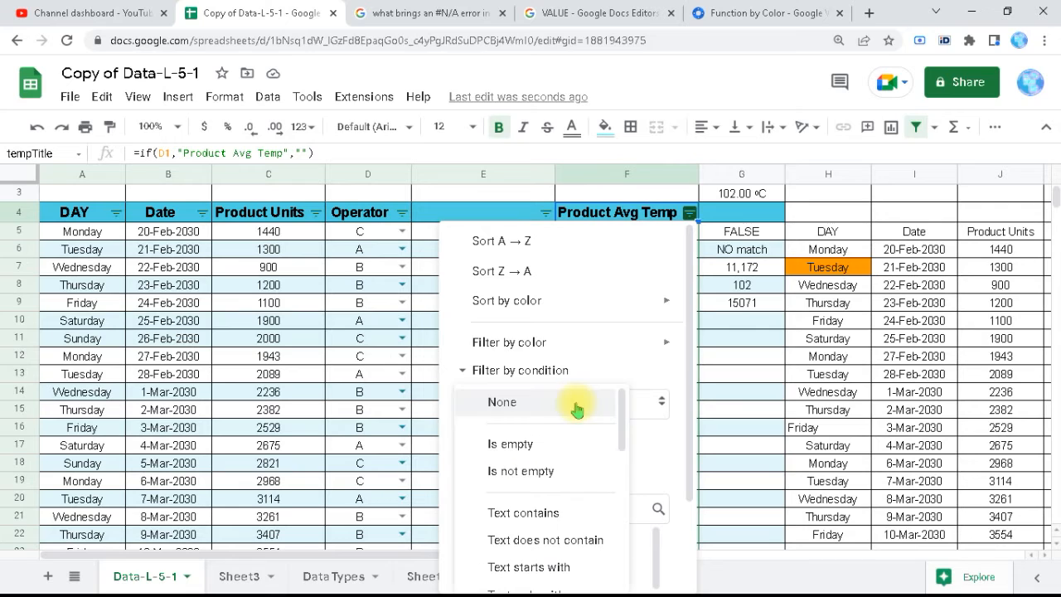
{"action": "scroll", "coordinate": [626, 460], "scroll_direction": "down", "scroll_amount": 3}
{"action": "left_click_drag", "start_coordinate": [626, 460], "coordinate": [626, 539]}
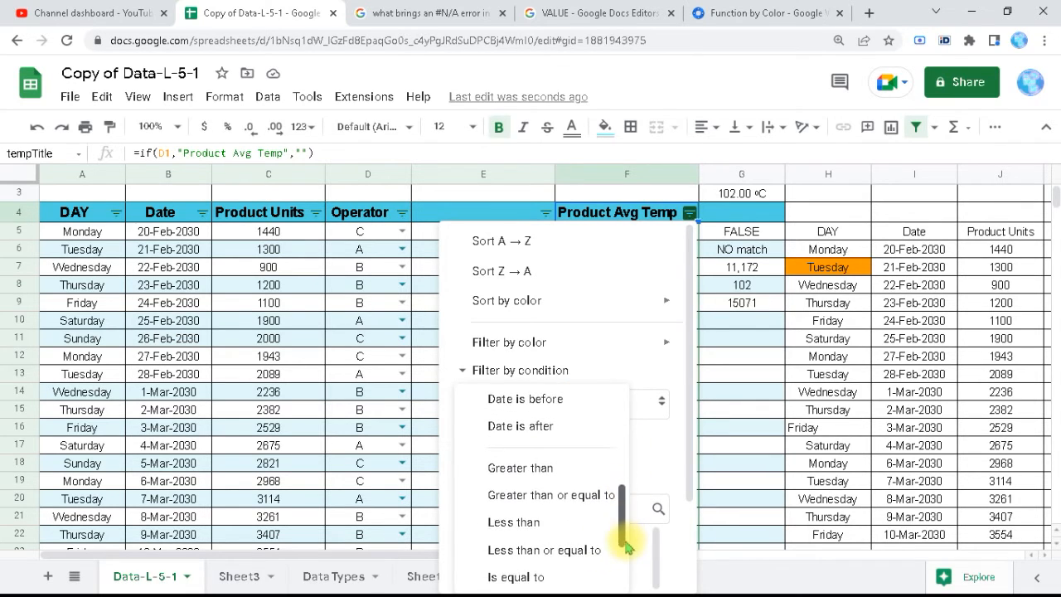
{"action": "left_click", "coordinate": [553, 472]}
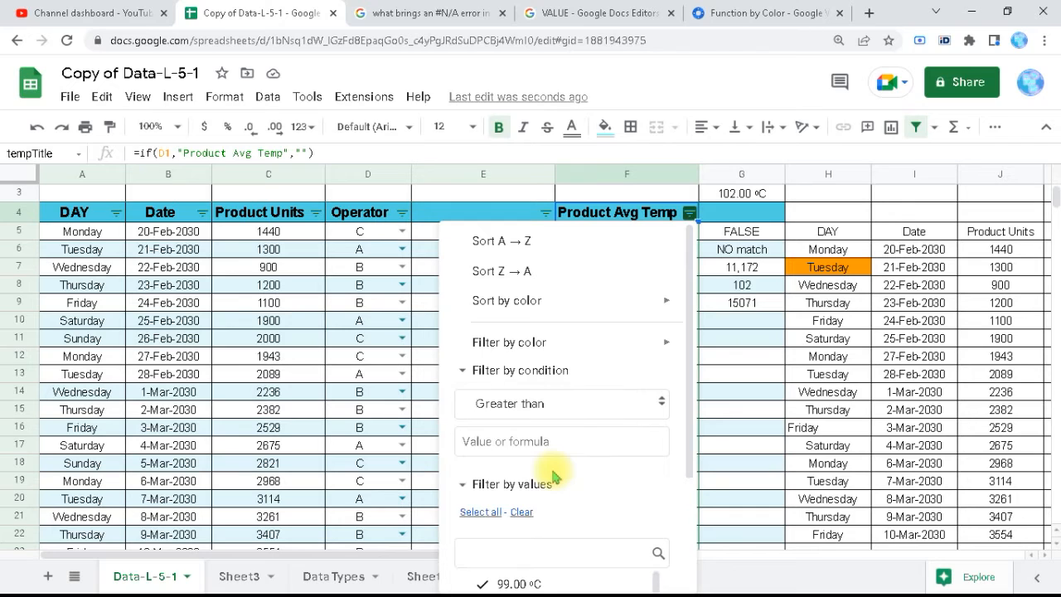
{"action": "left_click", "coordinate": [544, 441]}
{"action": "type", "text": "102"}
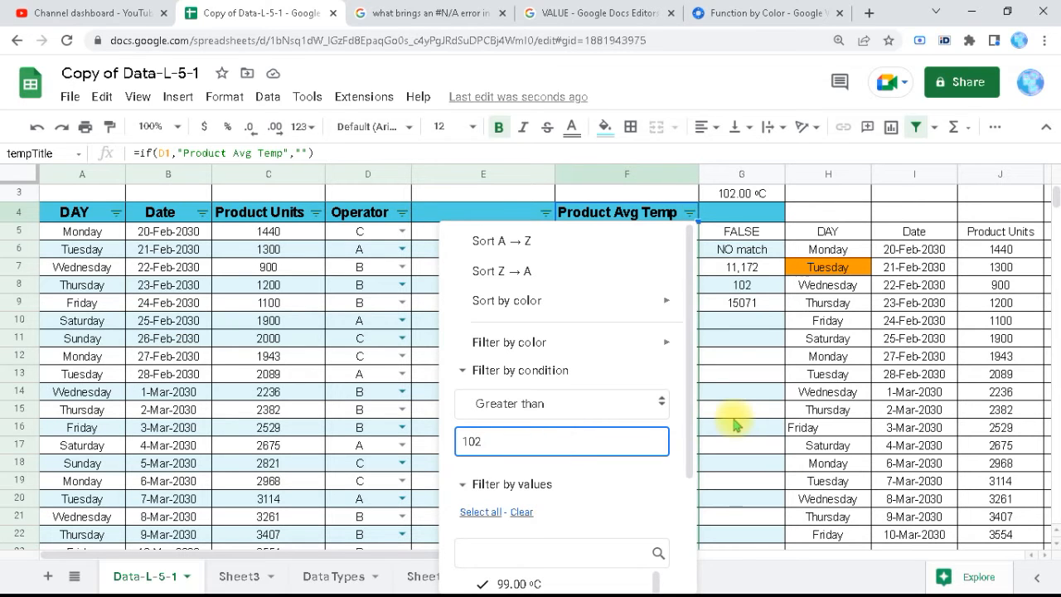
{"action": "left_click_drag", "start_coordinate": [699, 443], "coordinate": [699, 545]}
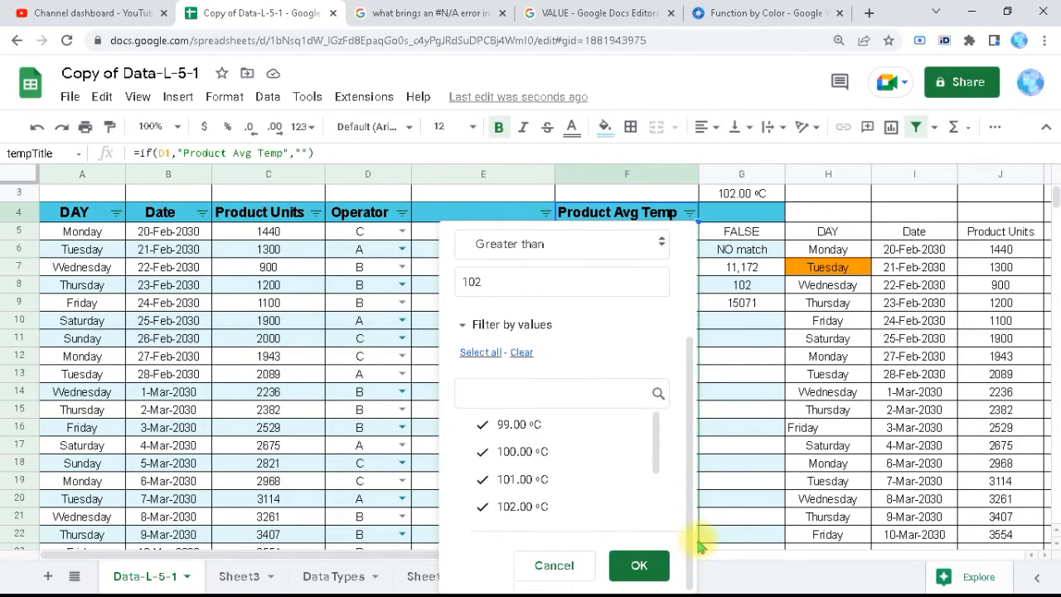
{"action": "left_click", "coordinate": [645, 564]}
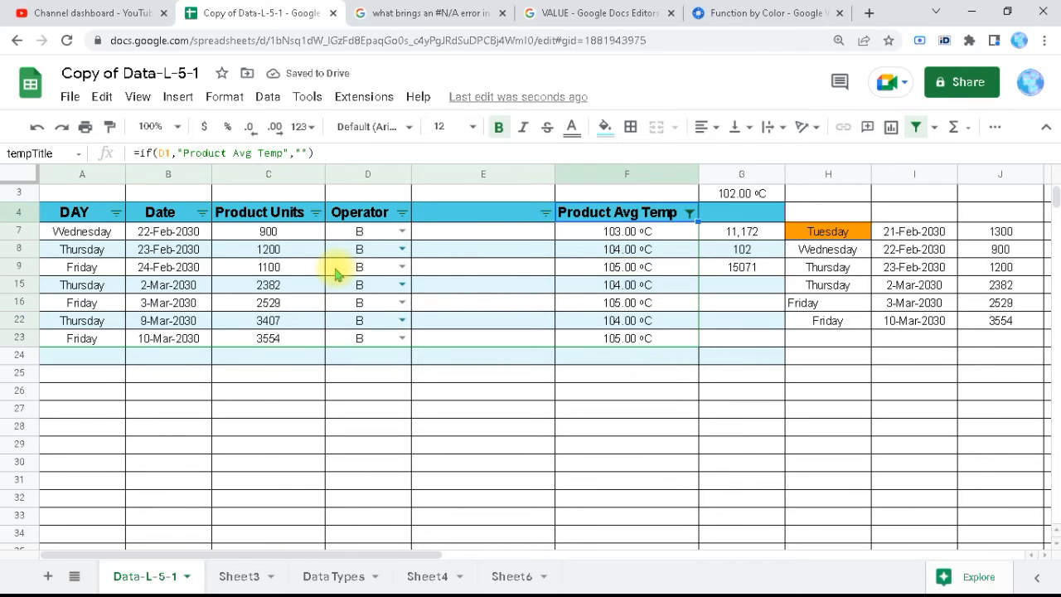
- Select the filtered Product Units values C7:C23 to check their sum, then remove the temperature filter by undoing it
{"action": "left_click", "coordinate": [273, 236]}
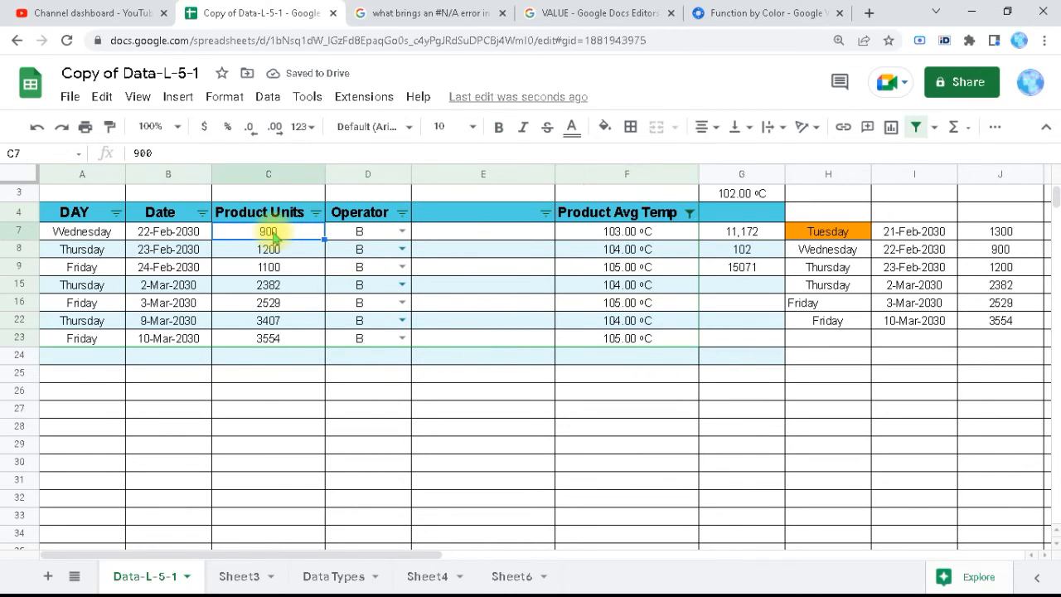
{"action": "key", "text": "shift+Down"}
{"action": "key", "text": "shift+Down"}
{"action": "key", "text": "shift+Down"}
{"action": "key", "text": "shift+Down"}
{"action": "key", "text": "shift+Down"}
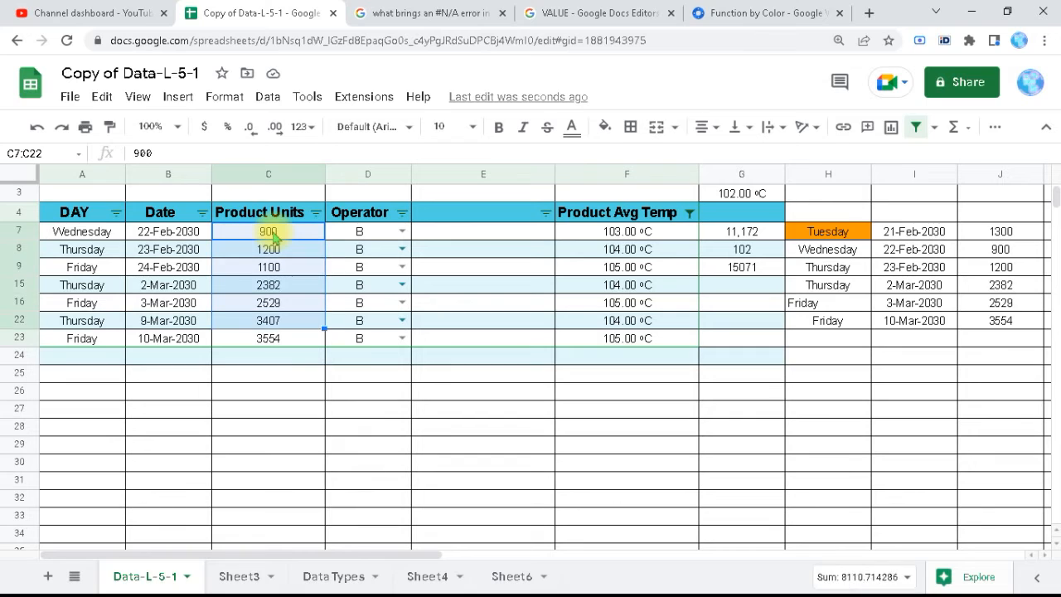
{"action": "key", "text": "shift+Down"}
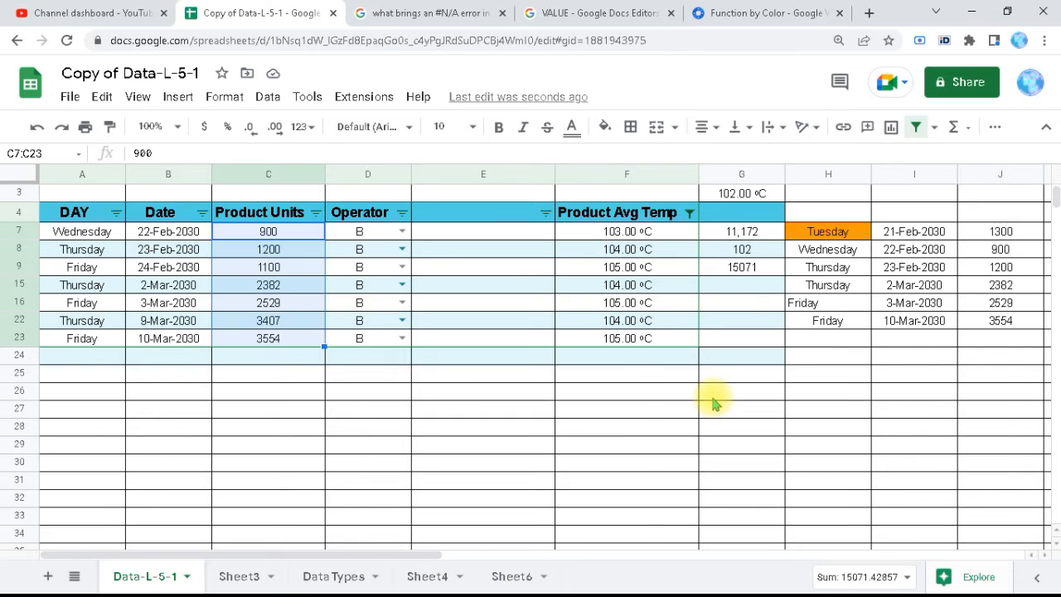
{"action": "key", "text": "ctrl+z"}
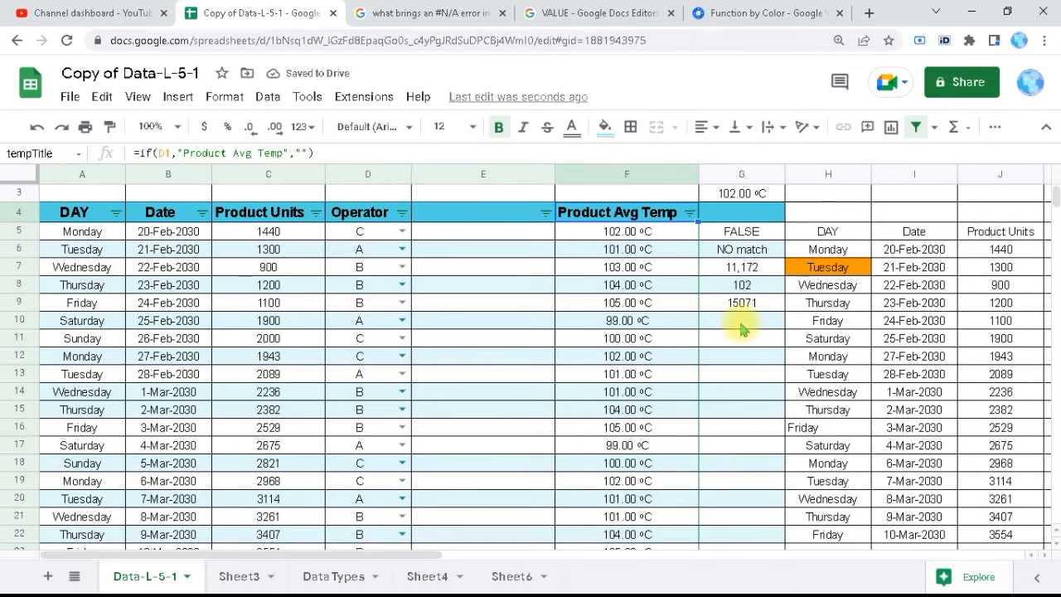
{"action": "key", "text": "ctrl+z"}
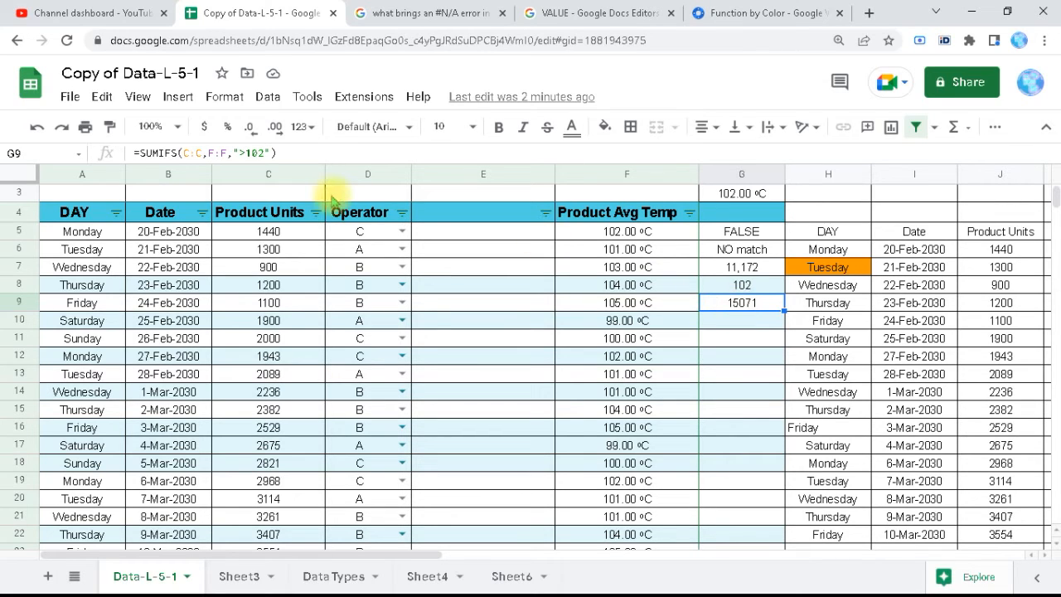
- Extend the G9 SUMIFS formula with column D (Operator) as the second criteria range and "=B" as its criterion
{"action": "left_click", "coordinate": [290, 154]}
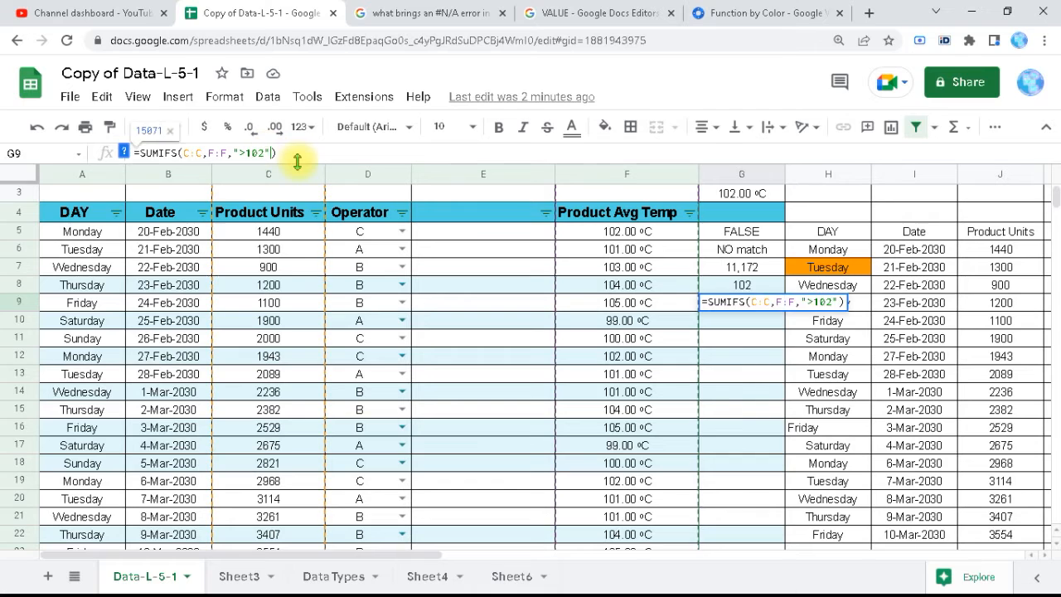
{"action": "type", "text": ","}
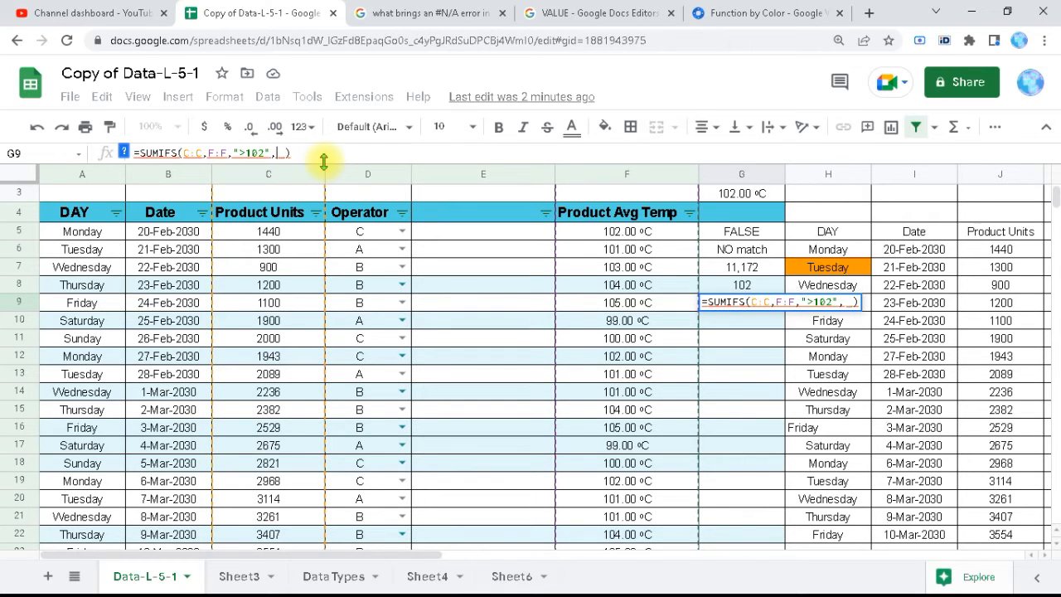
{"action": "left_click", "coordinate": [123, 152]}
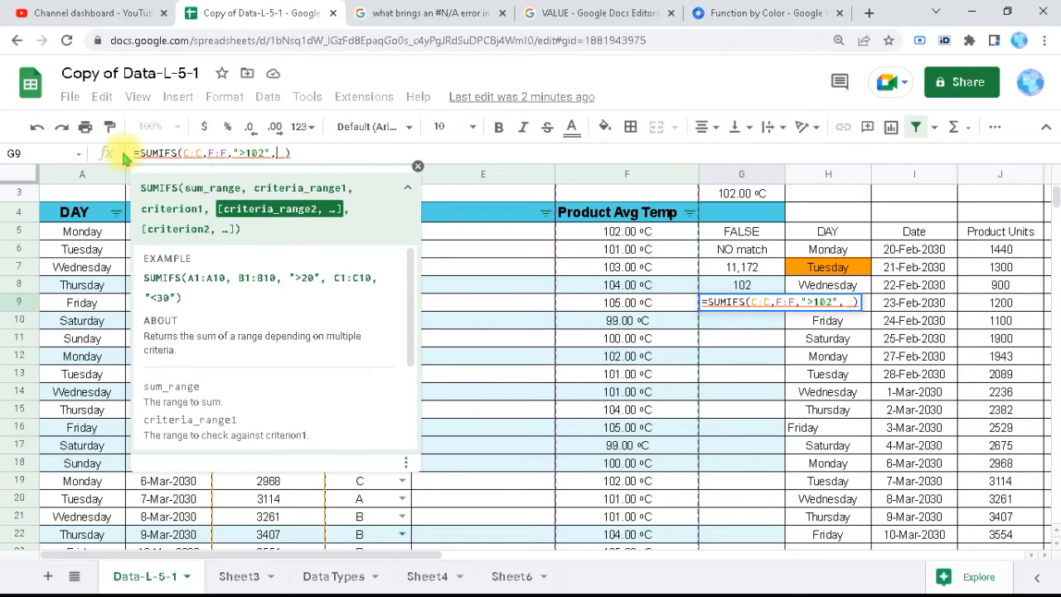
{"action": "key", "text": "BackSpace"}
{"action": "type", "text": "D:"}
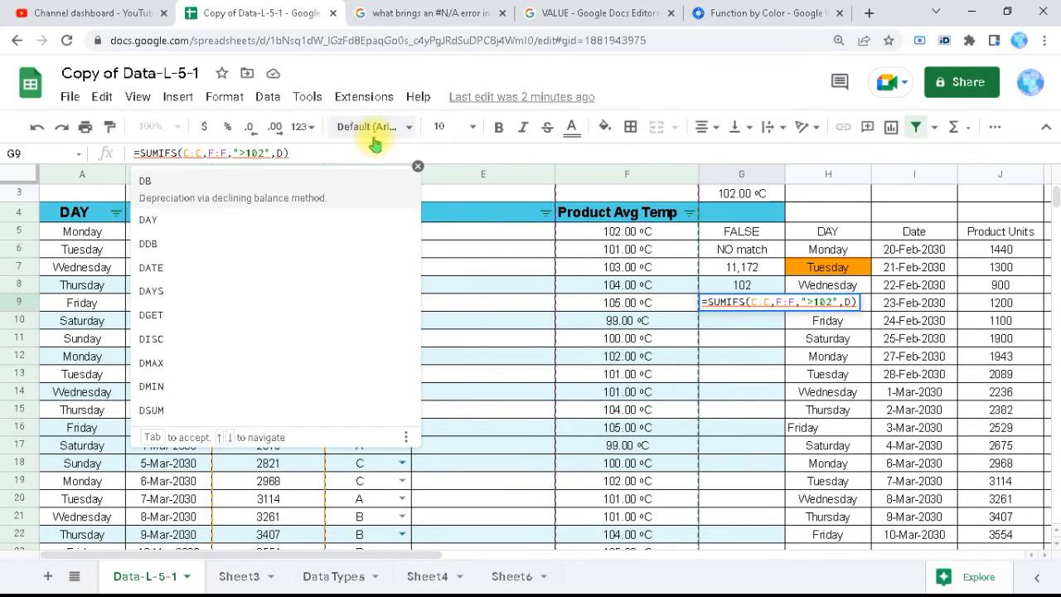
{"action": "type", "text": "D"}
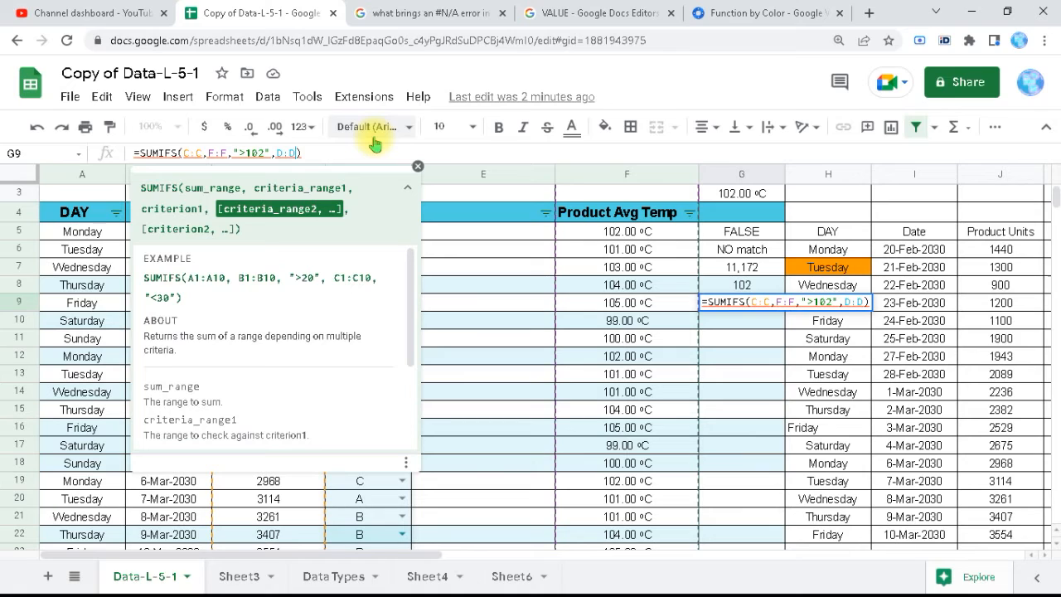
{"action": "type", "text": ", "}
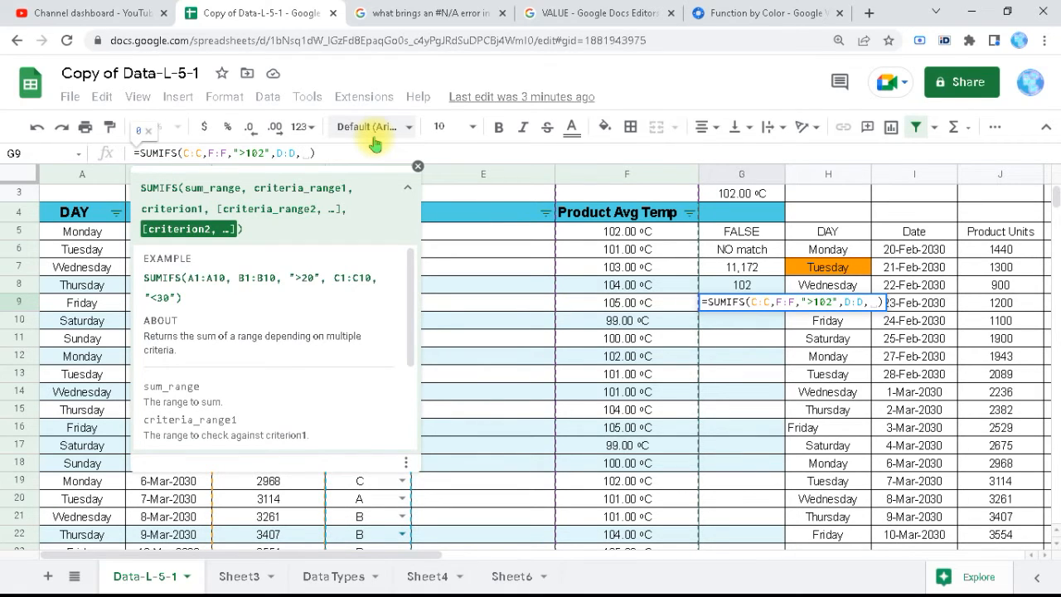
{"action": "type", "text": "\"\""}
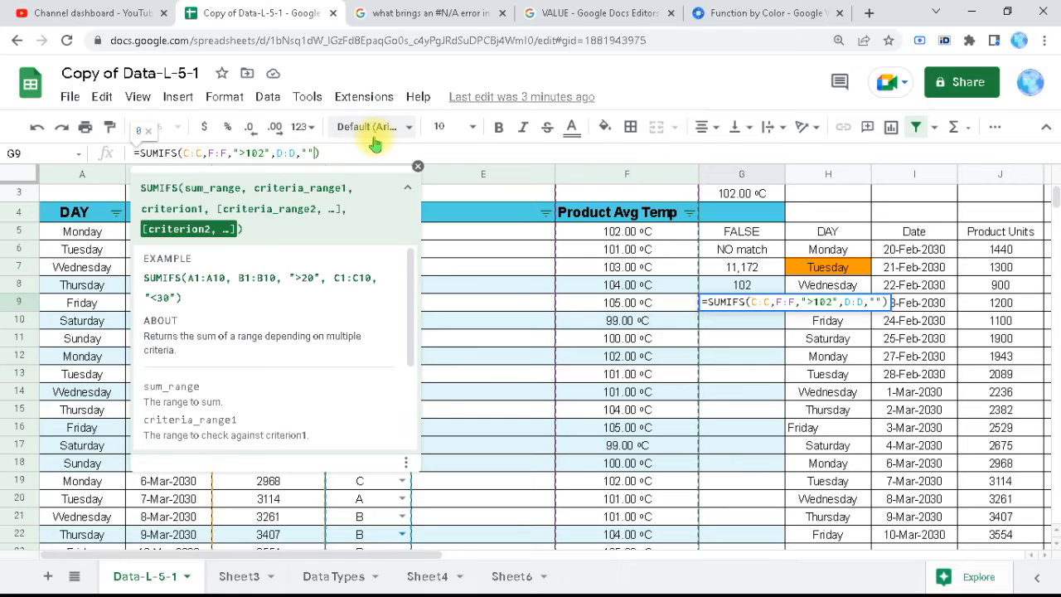
{"action": "type", "text": "=B"}
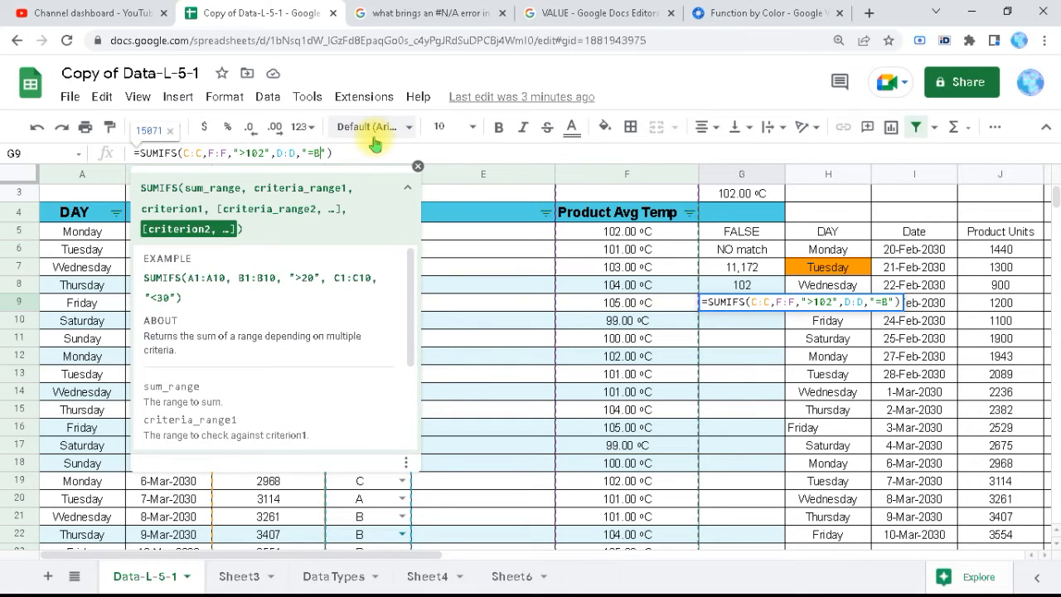
{"action": "key", "text": "Return"}
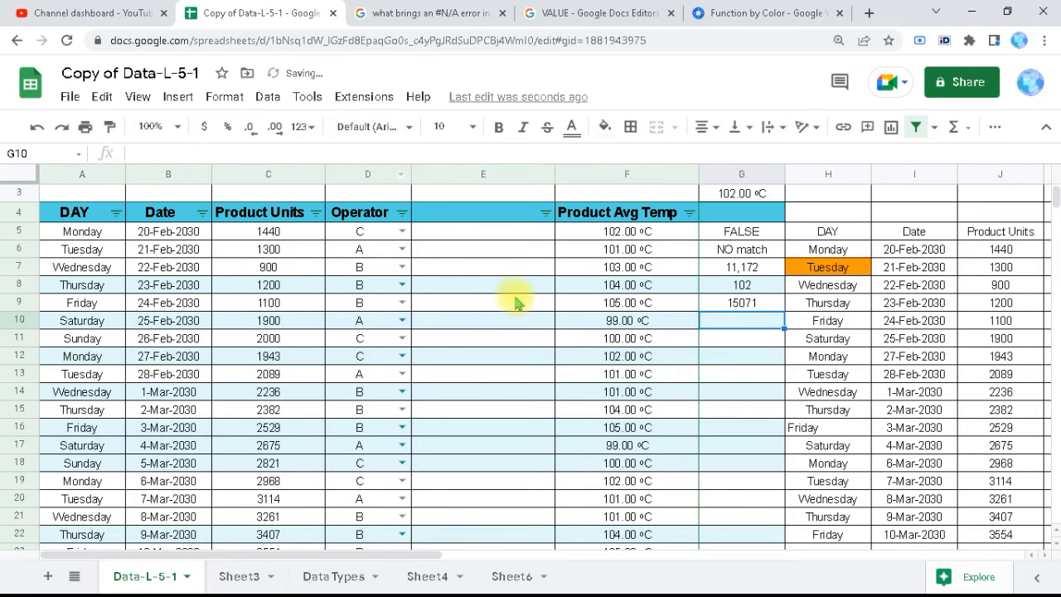
- Change the operator criterion in the G9 SUMIFS formula to "=C"
{"action": "key", "text": "Up"}
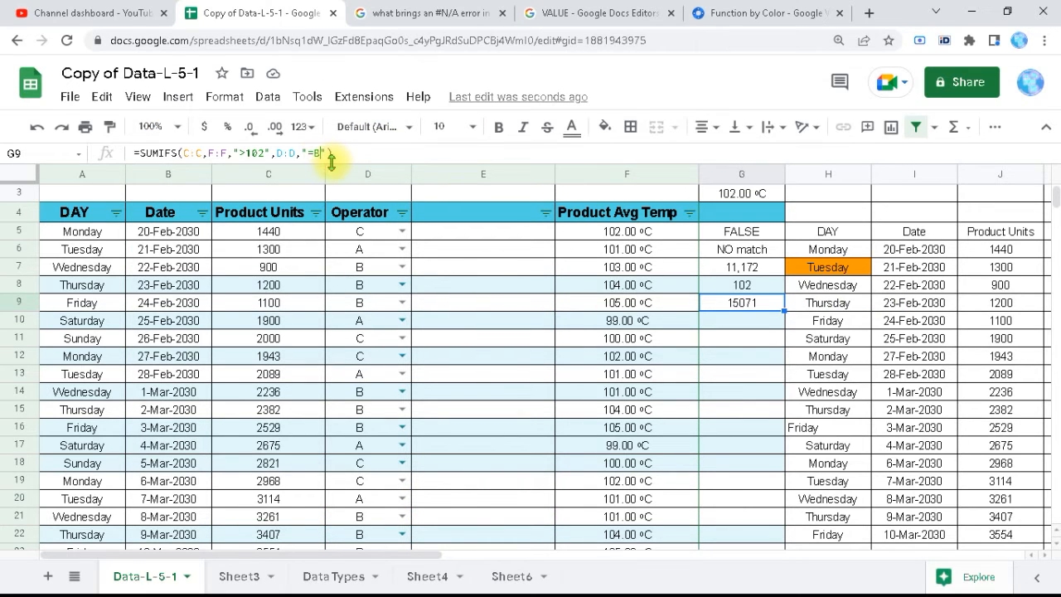
{"action": "left_click", "coordinate": [330, 158]}
{"action": "key", "text": "BackSpace"}
{"action": "type", "text": "C"}
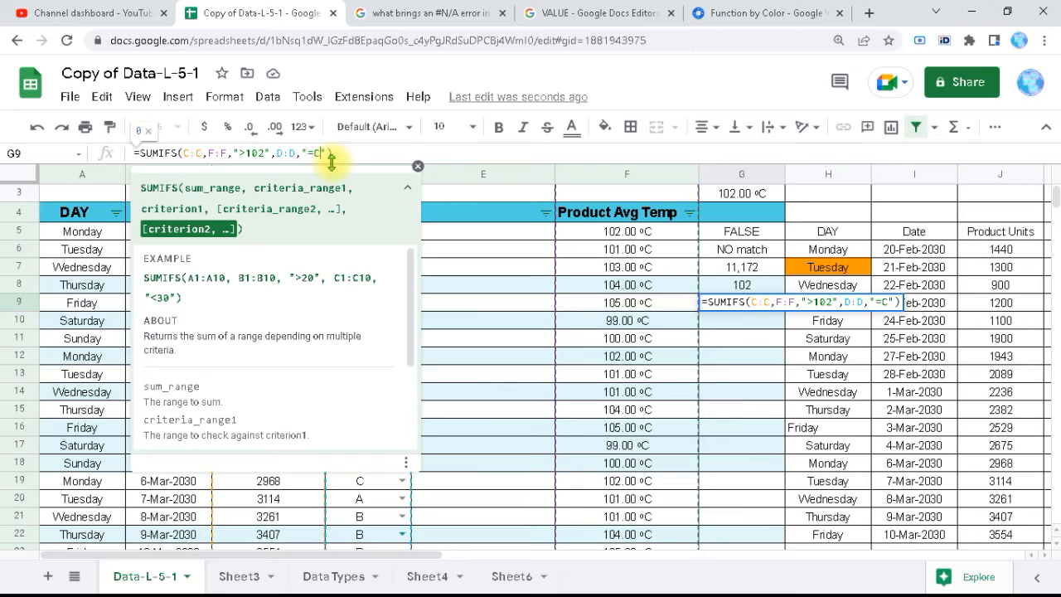
{"action": "key", "text": "Return"}
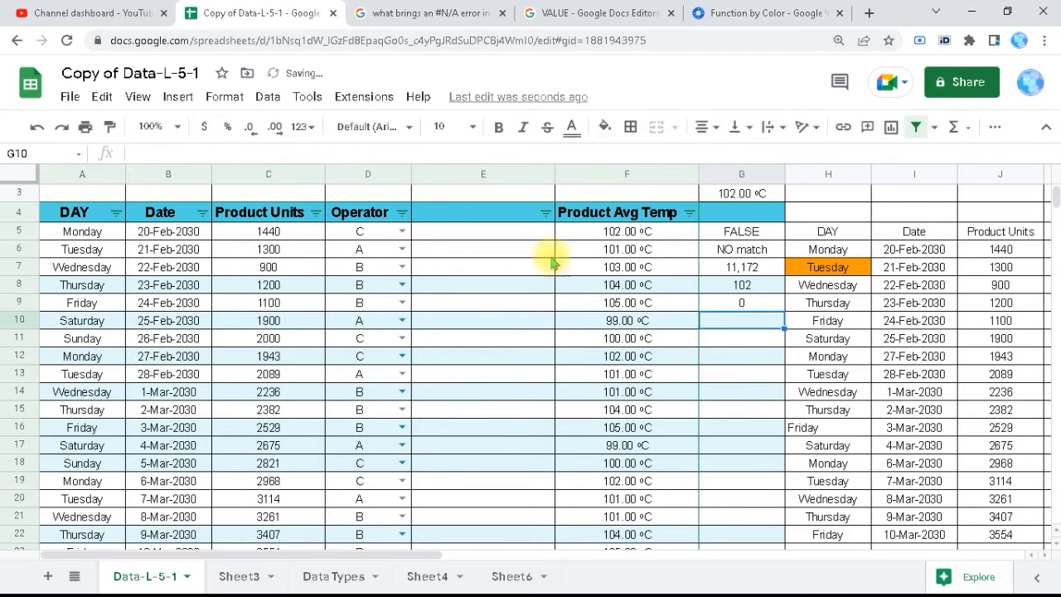
- Change the temperature criterion in the G9 SUMIFS formula to "<102"
{"action": "left_click", "coordinate": [722, 310]}
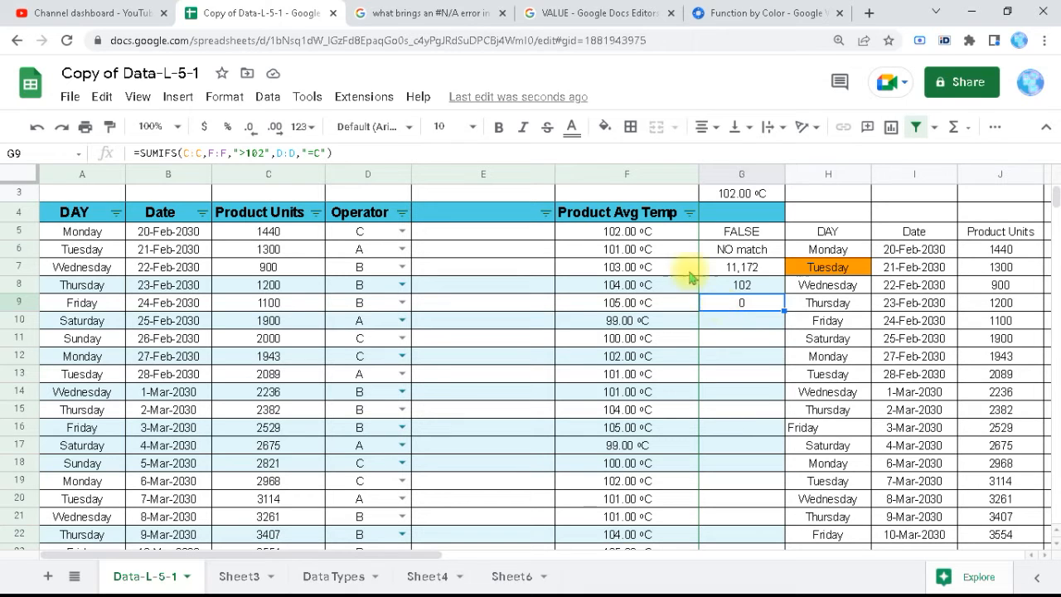
{"action": "left_click", "coordinate": [242, 154]}
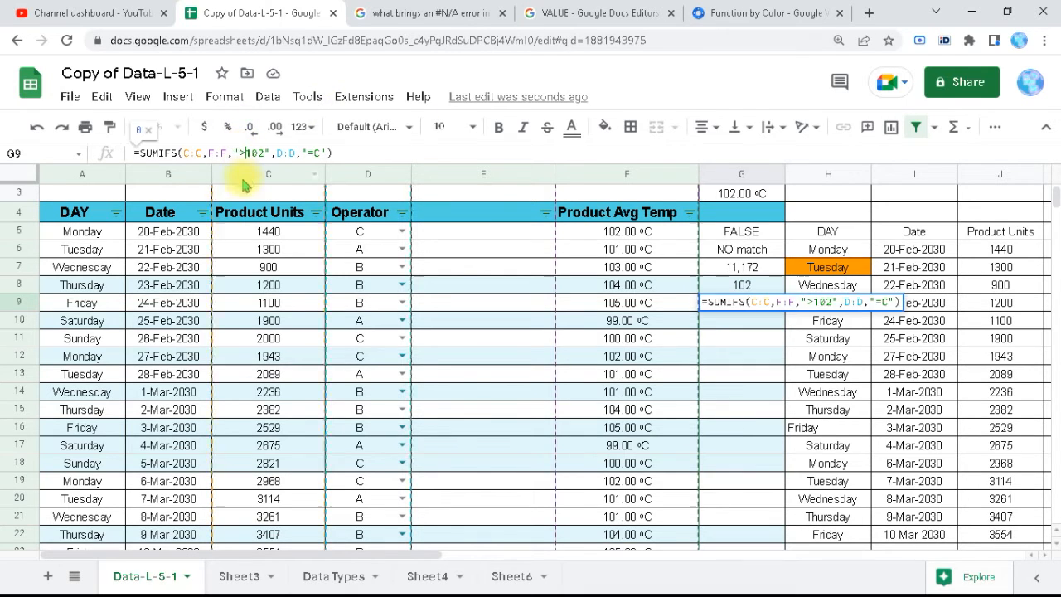
{"action": "key", "text": "Delete"}
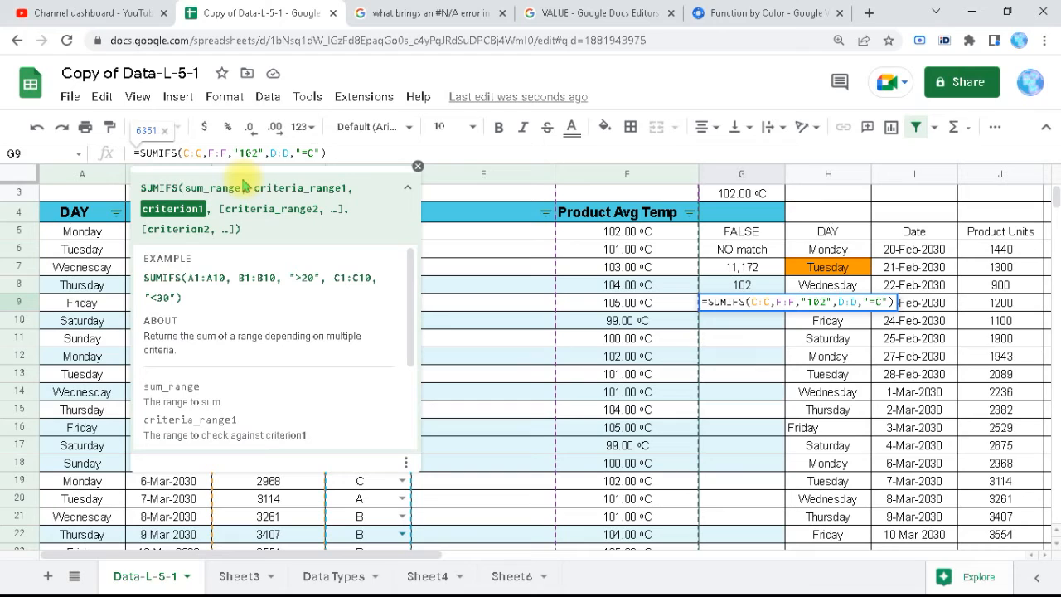
{"action": "type", "text": "<"}
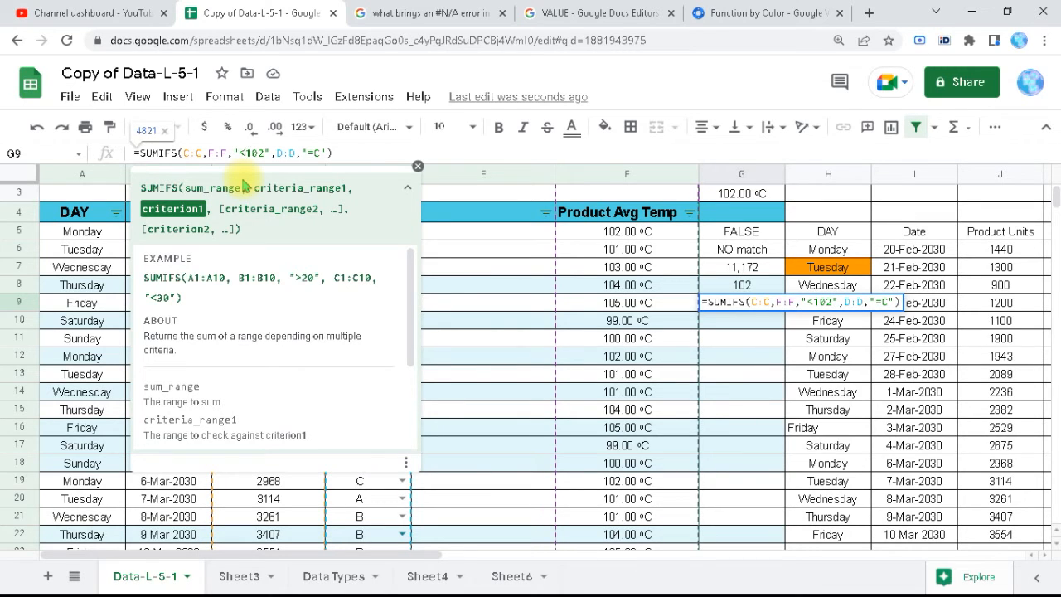
{"action": "key", "text": "Return"}
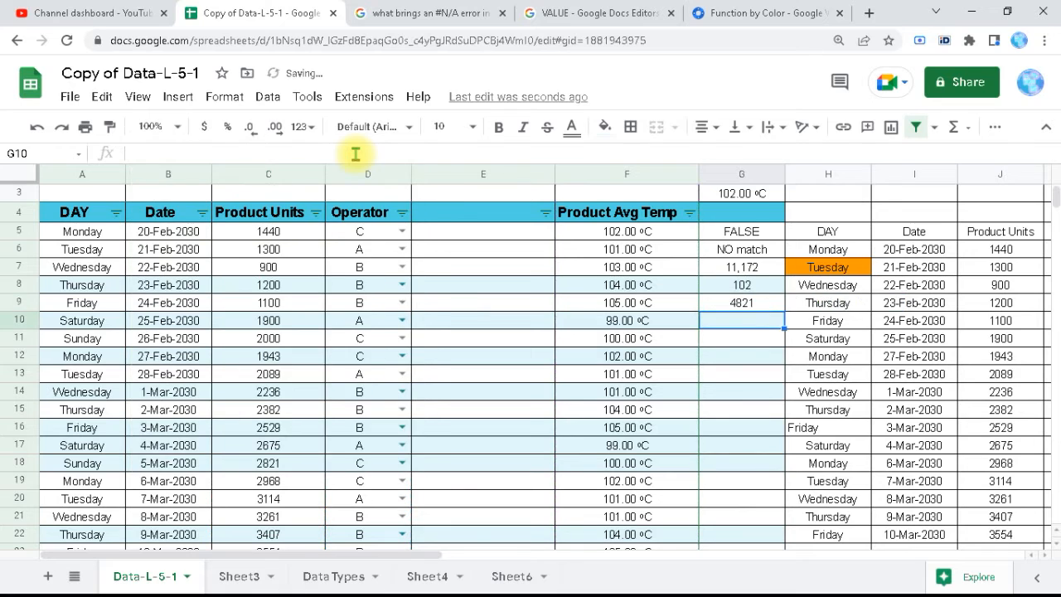
- Change the operator criterion in the G9 SUMIFS formula to "=A"
{"action": "key", "text": "Up"}
{"action": "key", "text": "Return"}
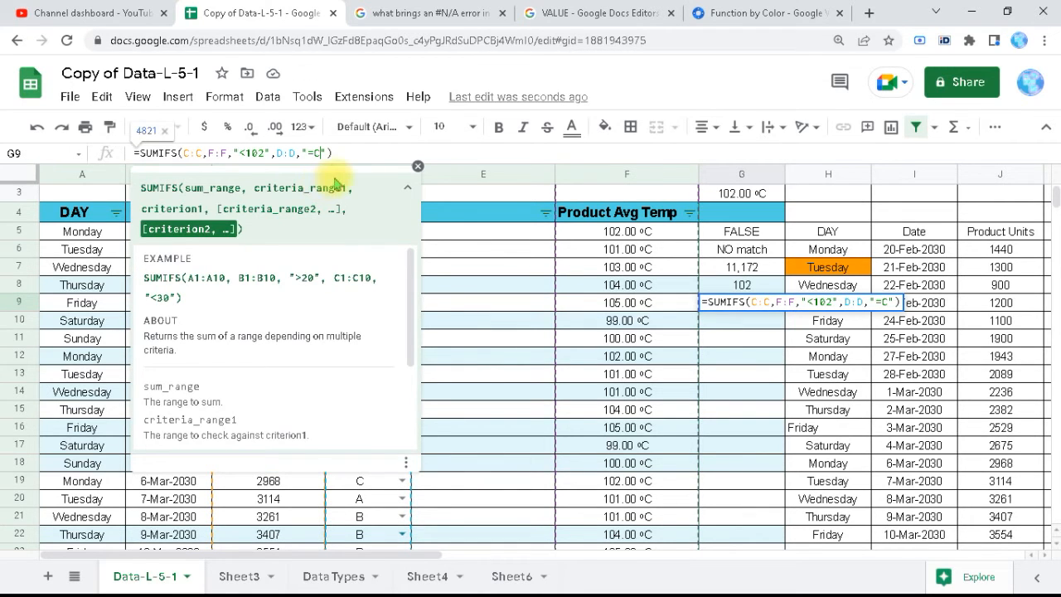
{"action": "key", "text": "BackSpace"}
{"action": "type", "text": "A"}
{"action": "key", "text": "Return"}
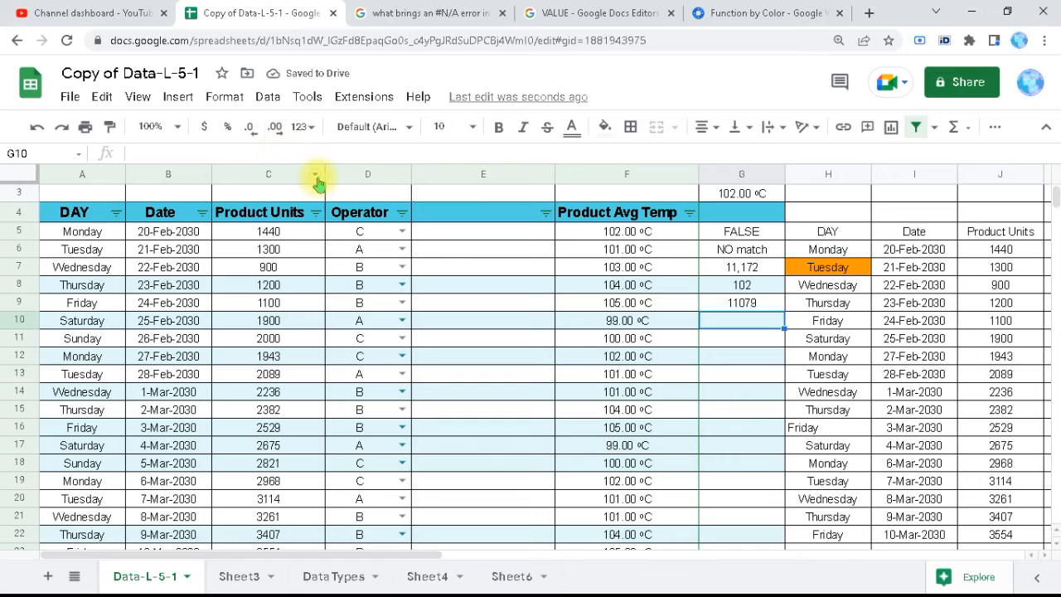
- Set the operator criterion in G9 to "=B", and undo the criteria edits back to =SUMIFS(C:C,F:F,">102")
{"action": "left_click", "coordinate": [749, 304]}
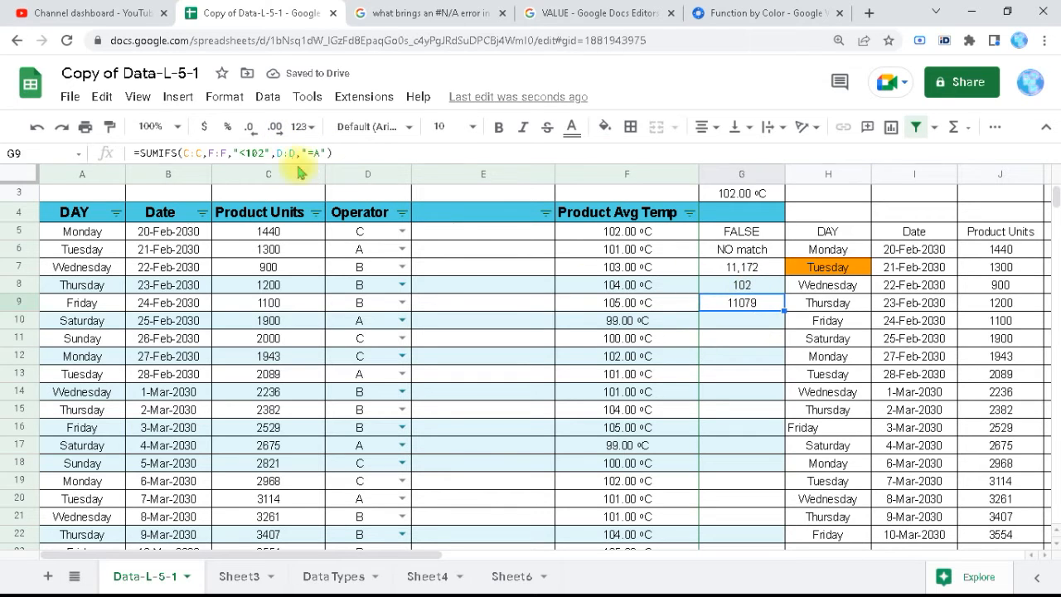
{"action": "double_click", "coordinate": [317, 153]}
{"action": "type", "text": "B"}
{"action": "key", "text": "Return"}
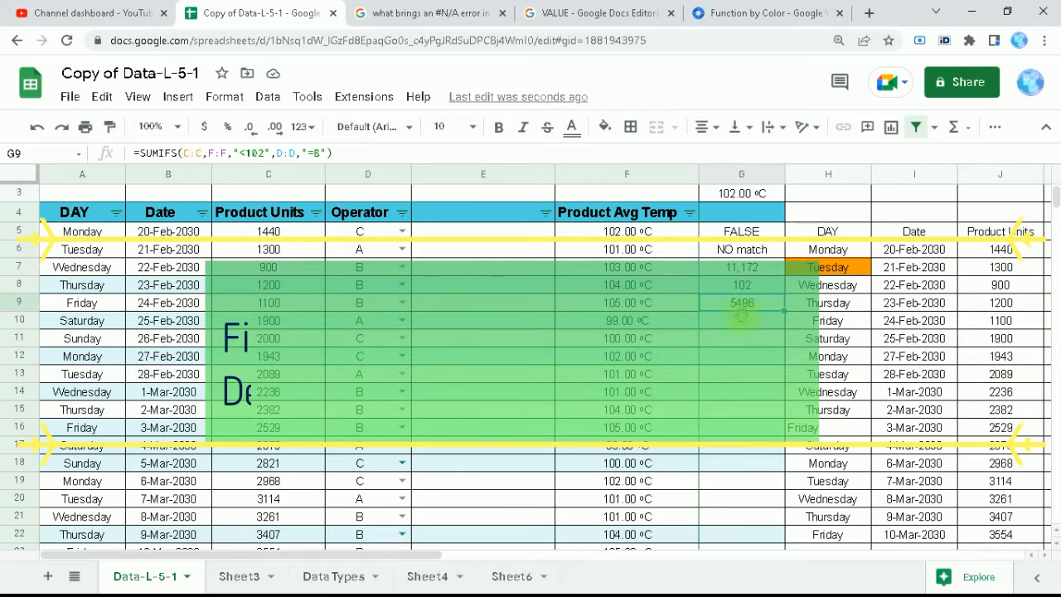
{"action": "key", "text": "ctrl+z"}
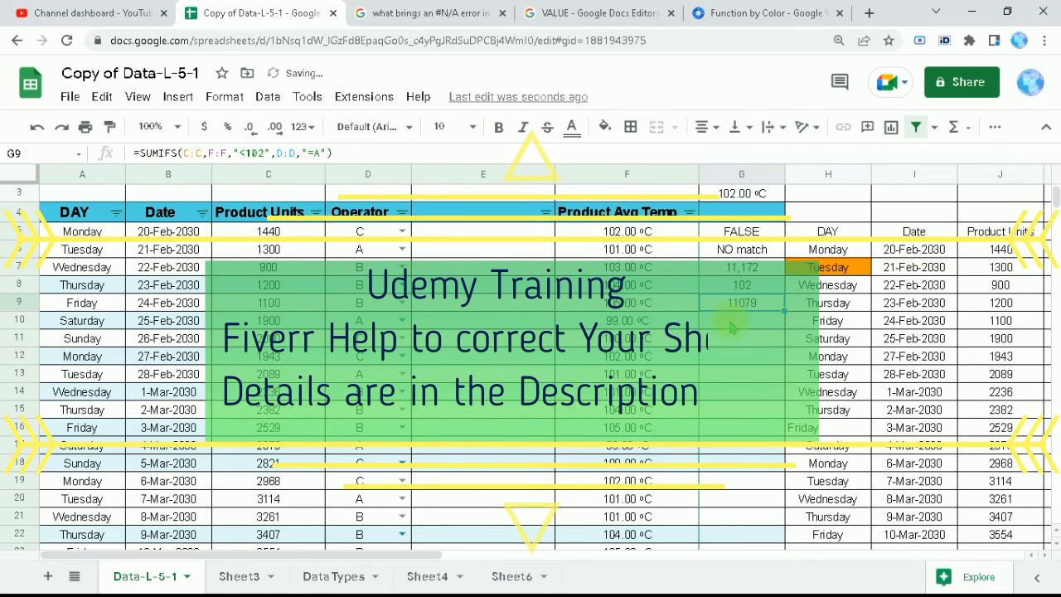
{"action": "key", "text": "ctrl+z"}
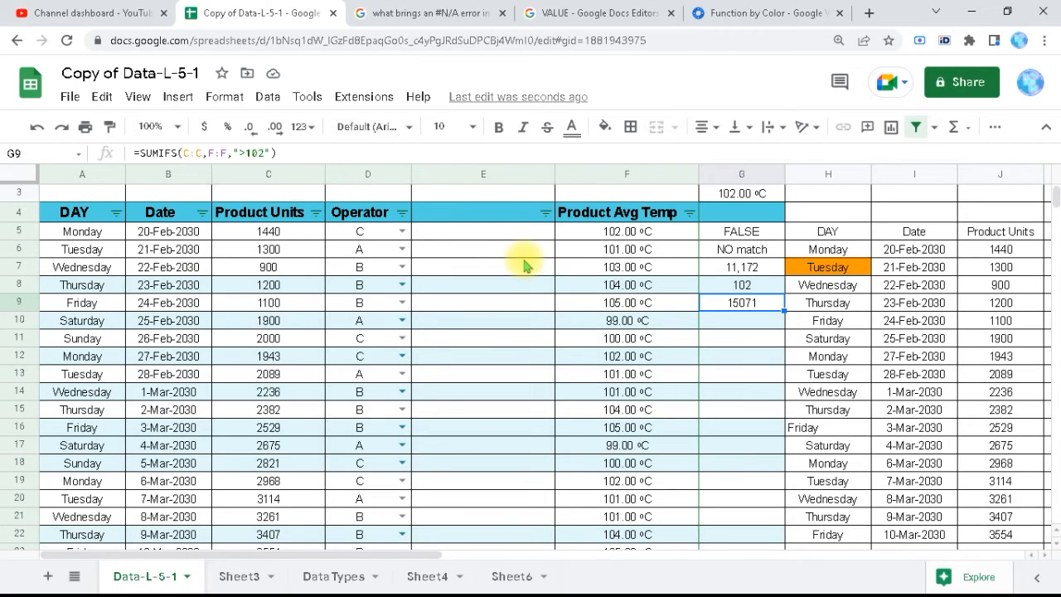
- Enter a COUNTIF formula in G10 with column D (Operator) as the range and "=A" as the criterion
{"action": "left_click", "coordinate": [741, 320]}
{"action": "type", "text": "="}
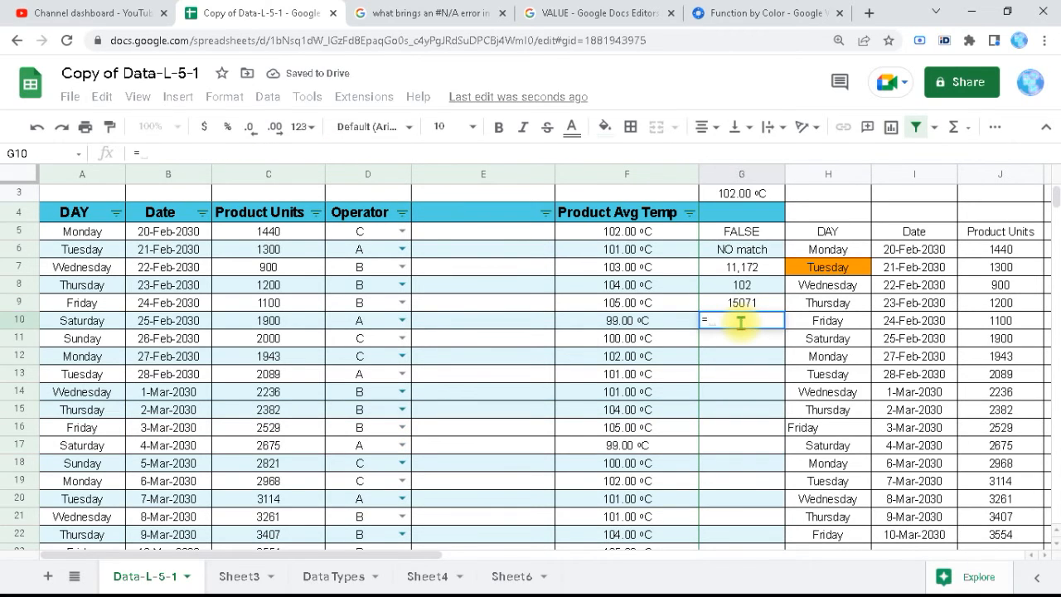
{"action": "type", "text": "IF"}
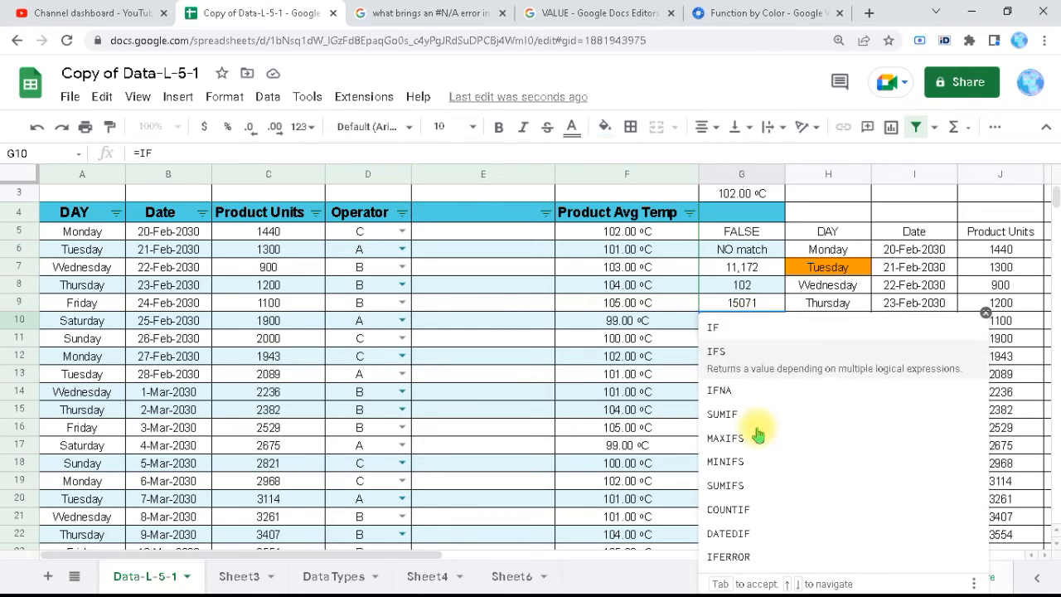
{"action": "left_click", "coordinate": [764, 507]}
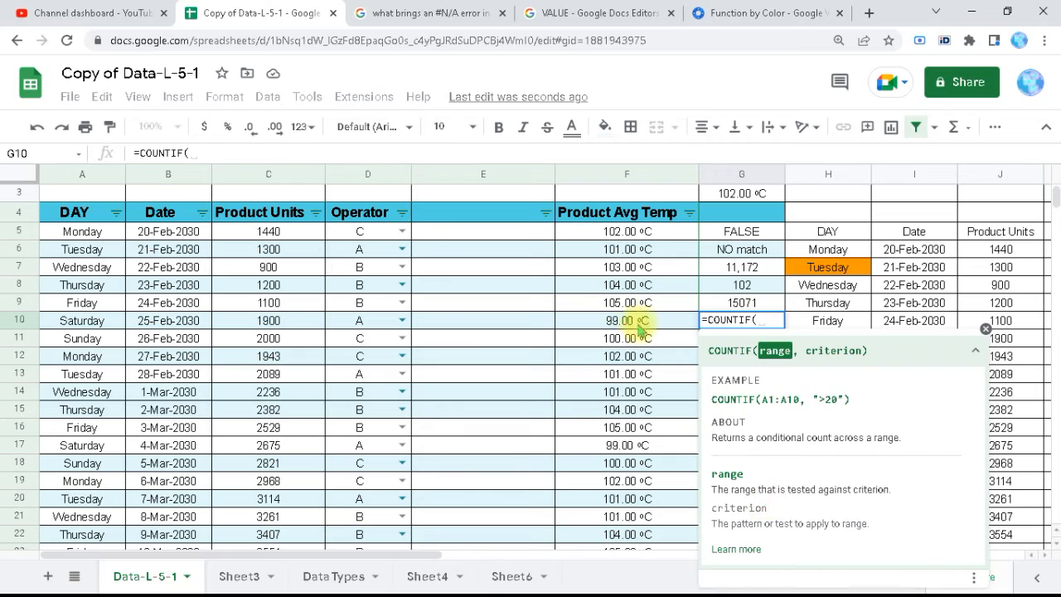
{"action": "left_click", "coordinate": [365, 175]}
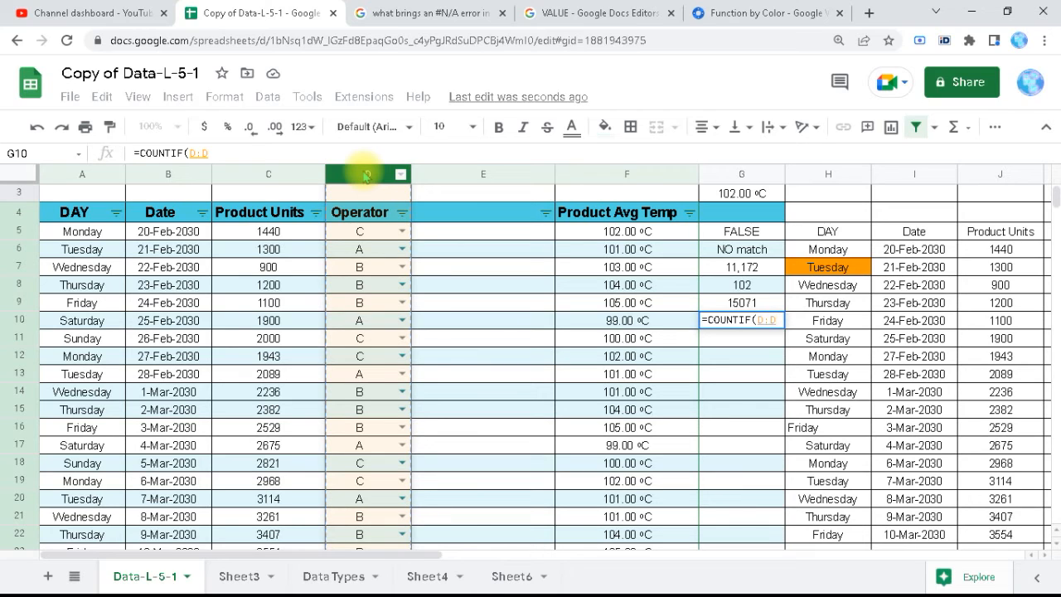
{"action": "type", "text": ","}
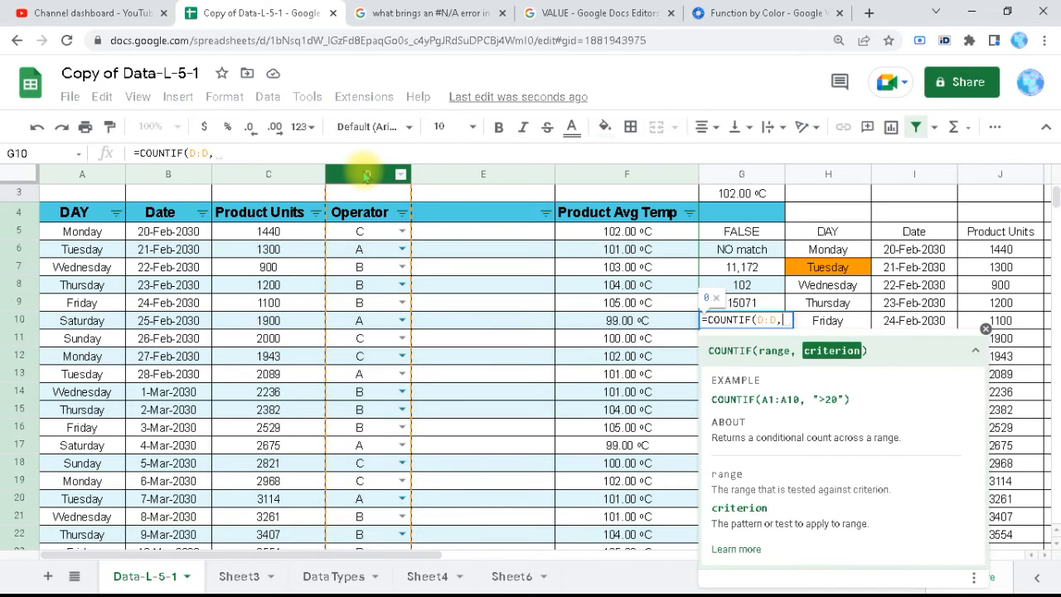
{"action": "type", "text": "\"="}
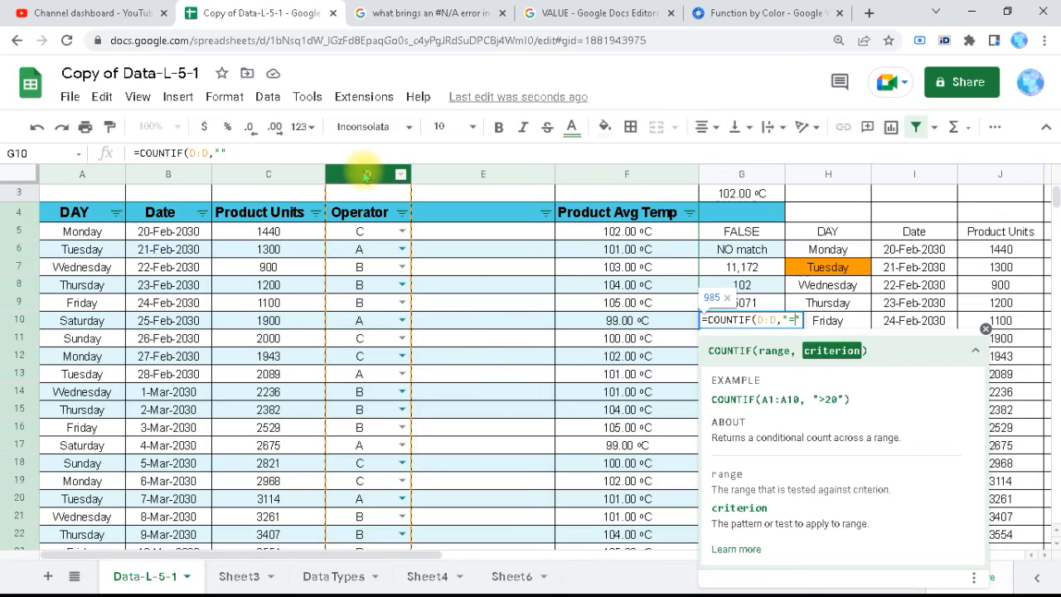
{"action": "type", "text": "A"}
{"action": "type", "text": ")"}
{"action": "key", "text": "Return"}
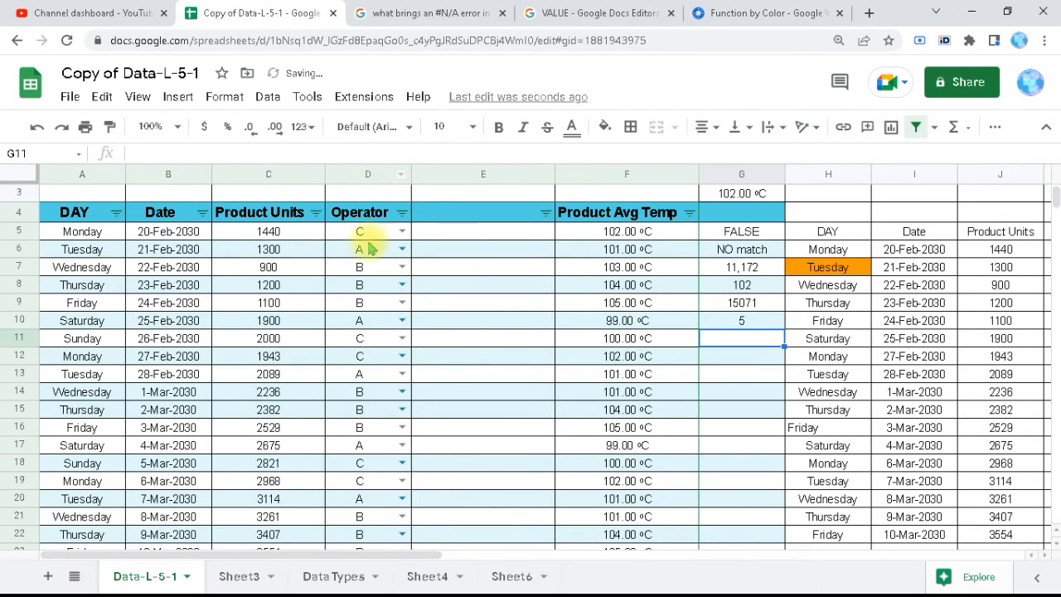
- Filter the Operator column by values so that only A is kept, excluding B and C
{"action": "left_click", "coordinate": [402, 213]}
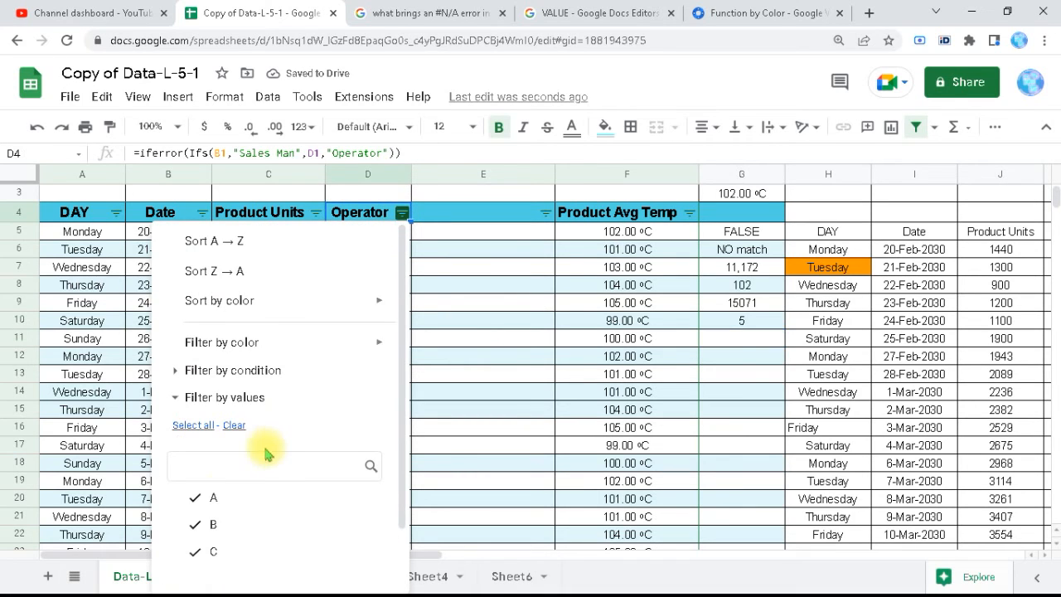
{"action": "left_click", "coordinate": [207, 523]}
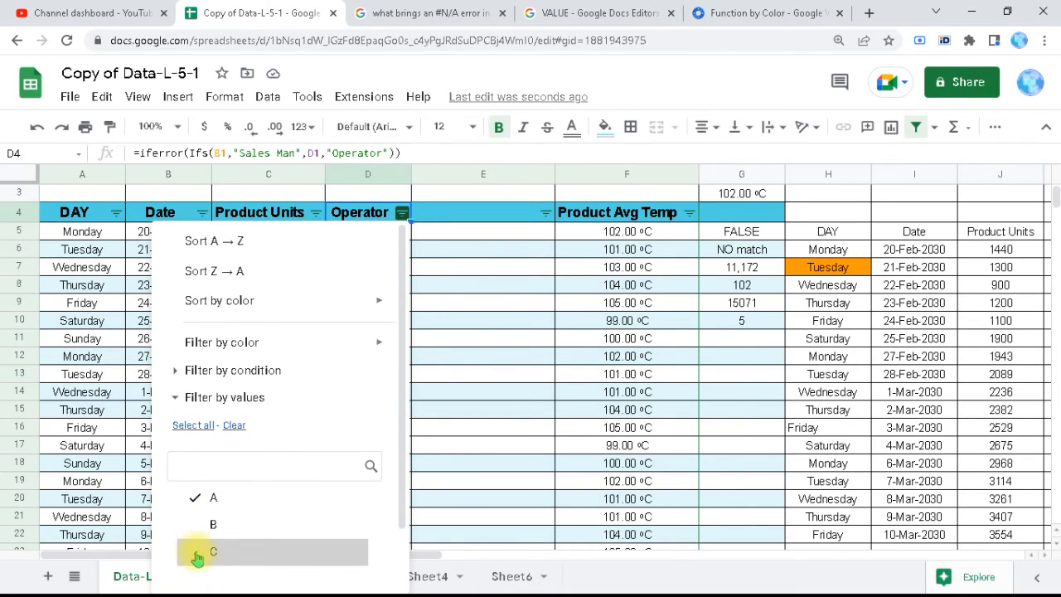
{"action": "left_click", "coordinate": [196, 553]}
{"action": "scroll", "coordinate": [414, 531], "scroll_direction": "down", "scroll_amount": 1}
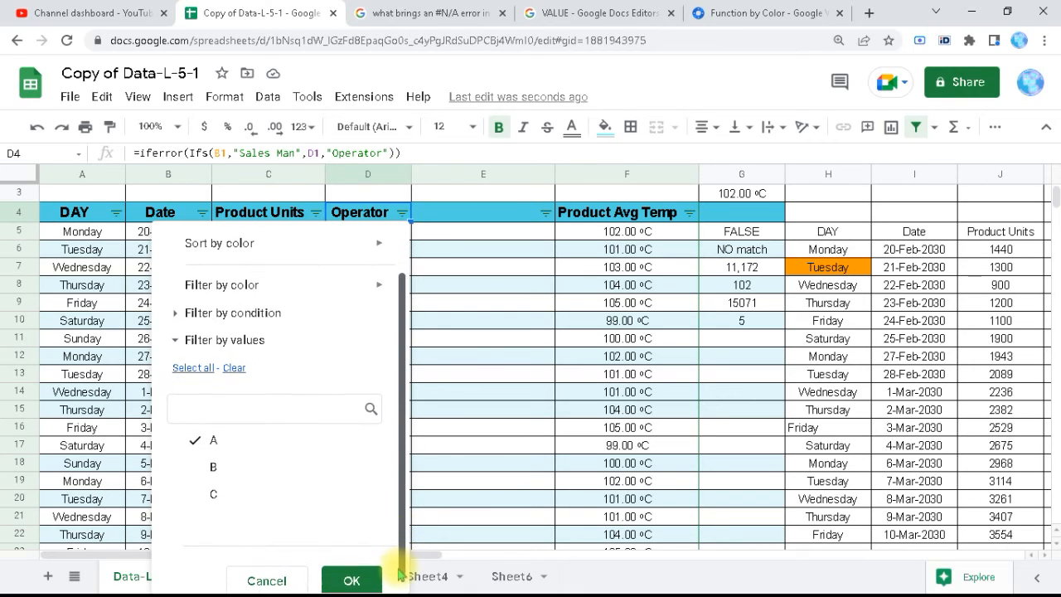
{"action": "left_click", "coordinate": [360, 582]}
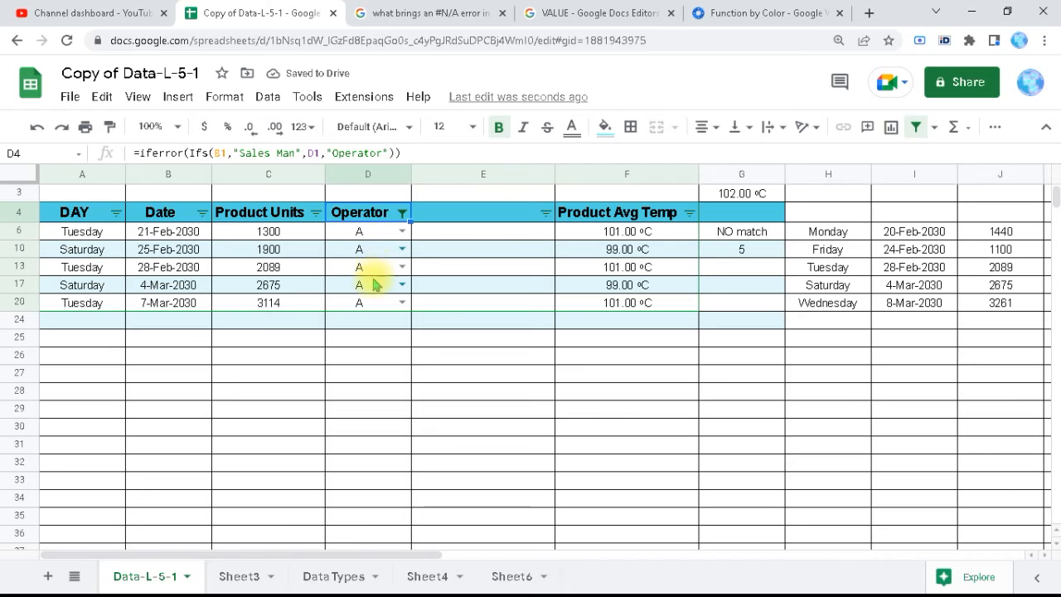
- Select the filtered Operator cells D6:D20 to check their count, and undo the Operator filter
{"action": "left_click", "coordinate": [364, 232]}
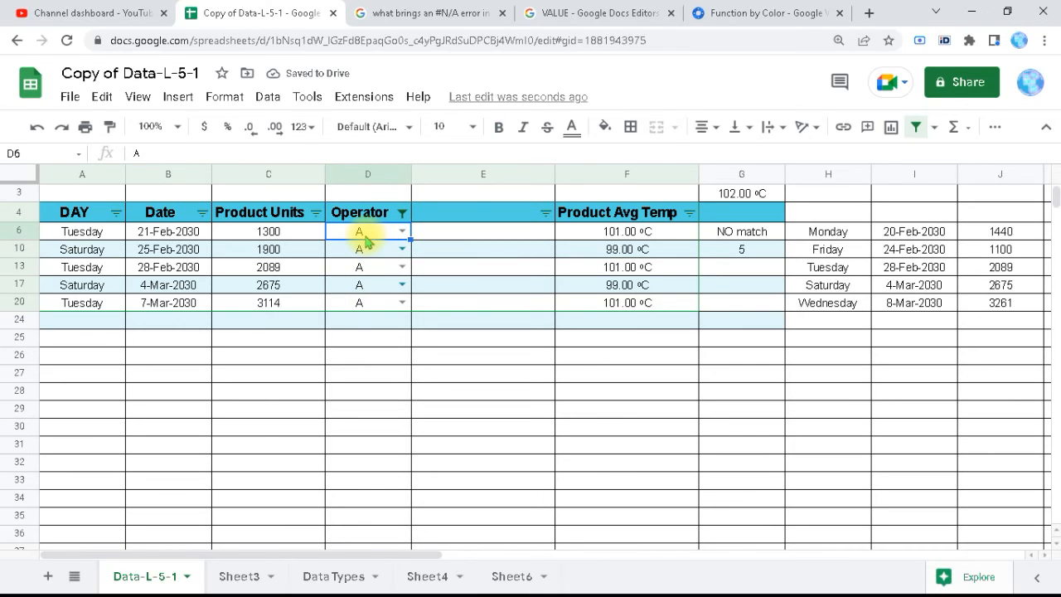
{"action": "key", "text": "shift+Down"}
{"action": "key", "text": "shift+Down"}
{"action": "key", "text": "shift+Down"}
{"action": "key", "text": "shift+Down"}
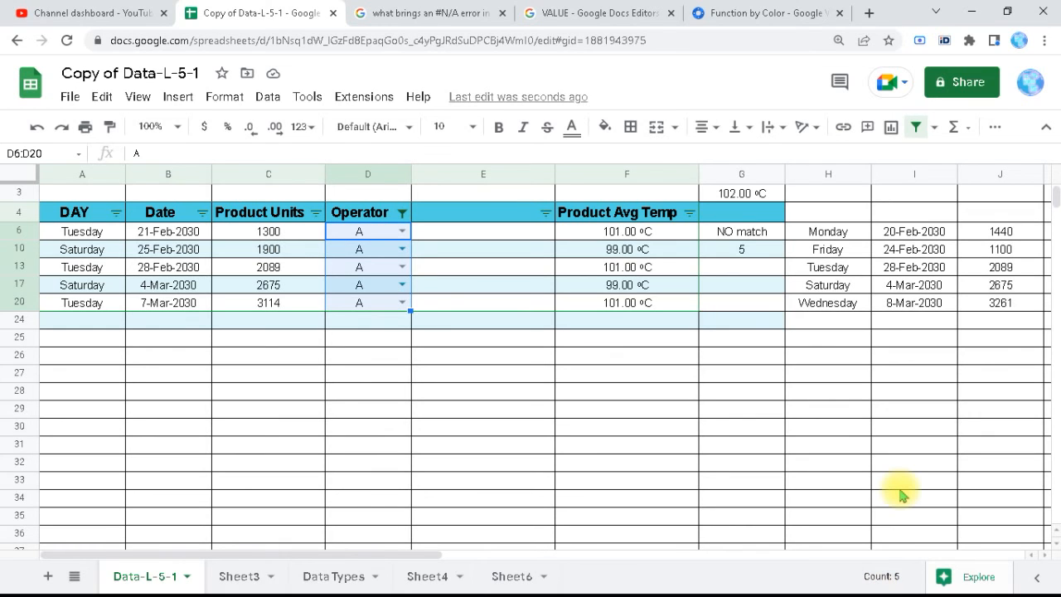
{"action": "key", "text": "ctrl+z"}
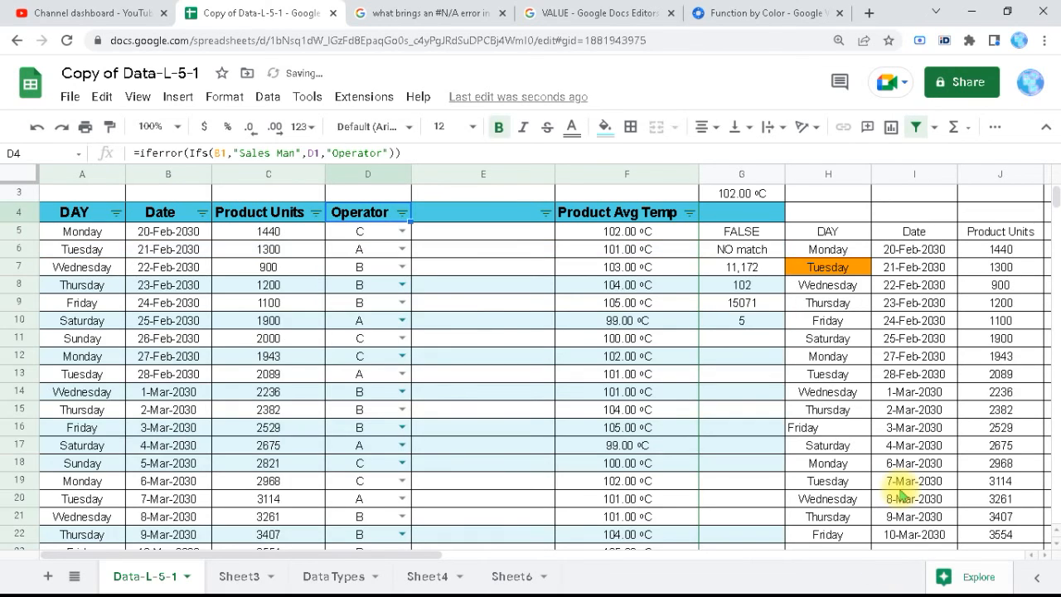
- Begin a formula in G11 with =IF to list the IF-family functions
{"action": "left_click", "coordinate": [745, 342]}
{"action": "type", "text": "=I"}
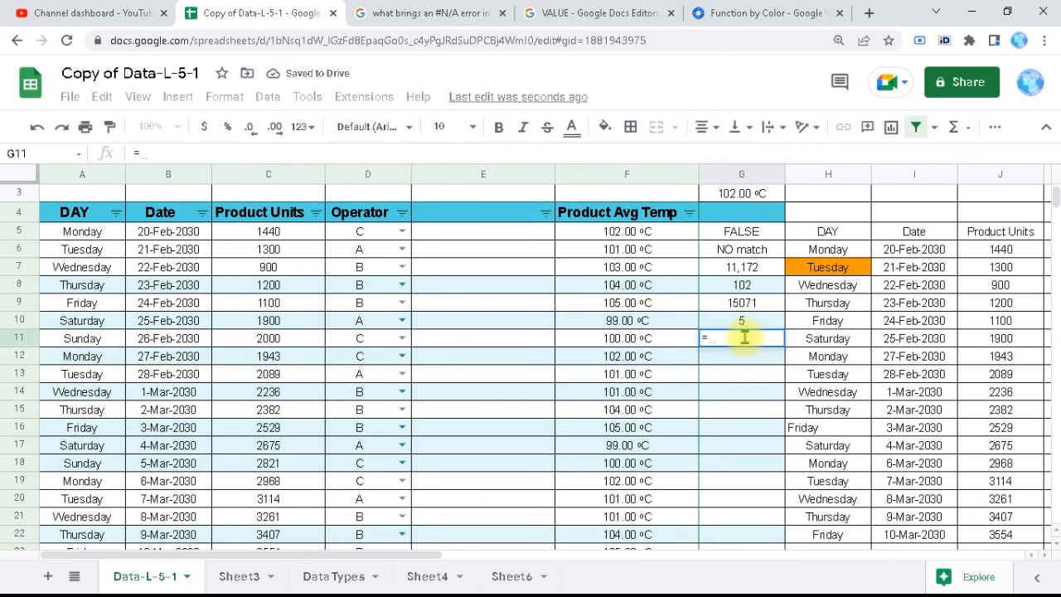
{"action": "type", "text": "F"}
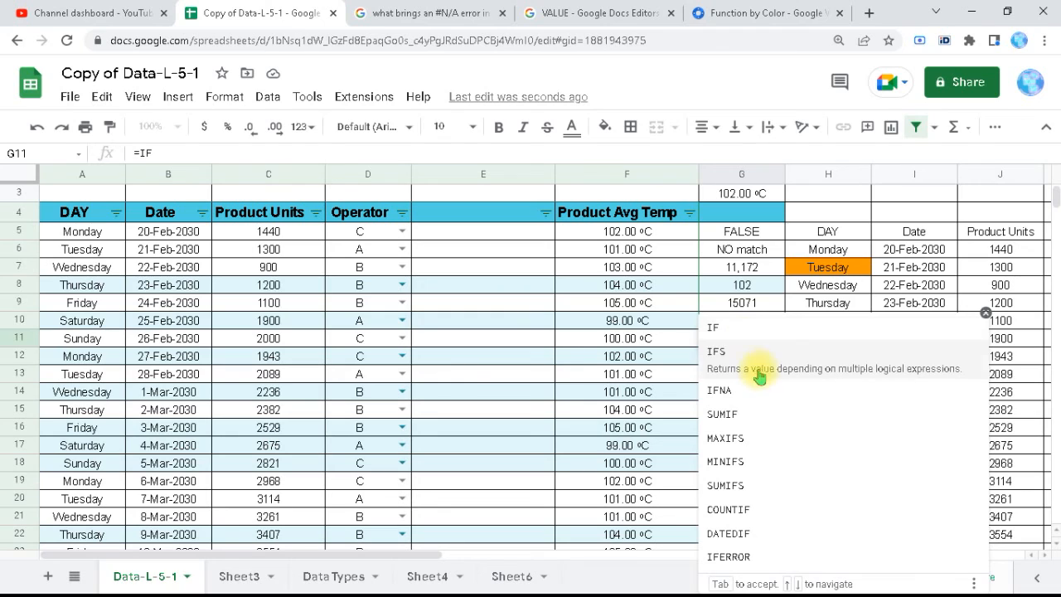